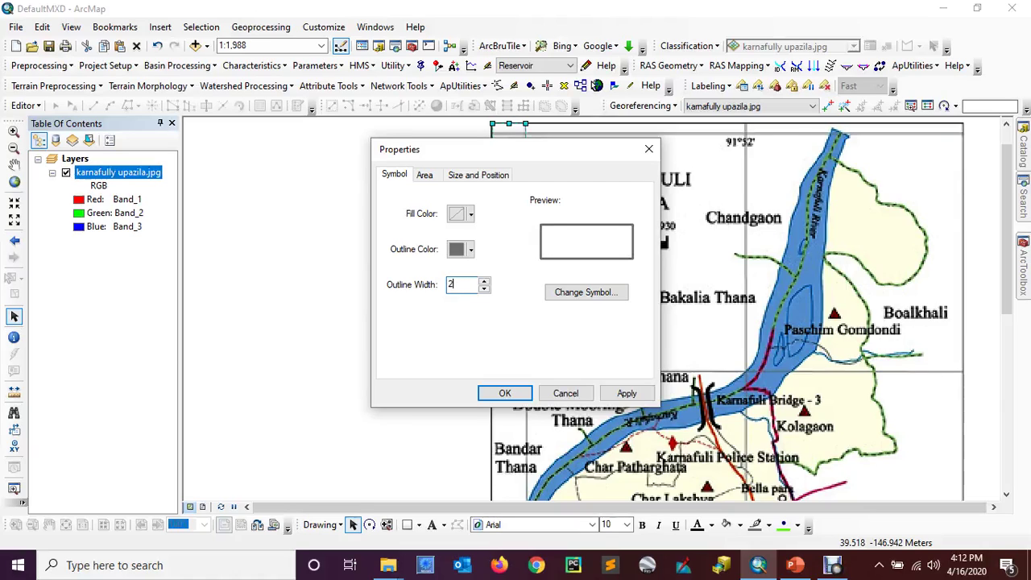
Step: Apply a black outline with width 2 to the rectangle graphic on the map, close its properties and deselect it
click(470, 250)
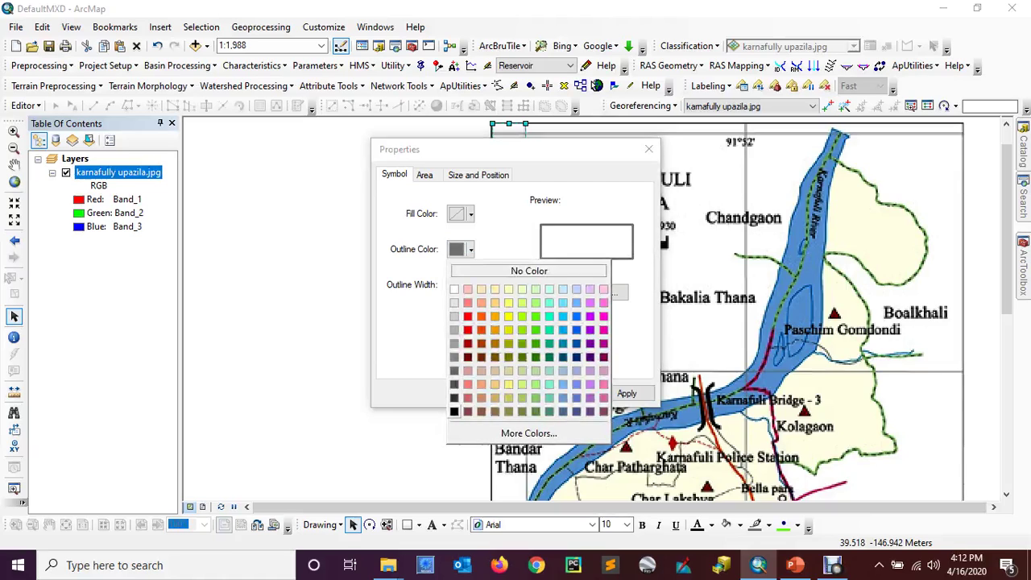
click(456, 412)
click(627, 392)
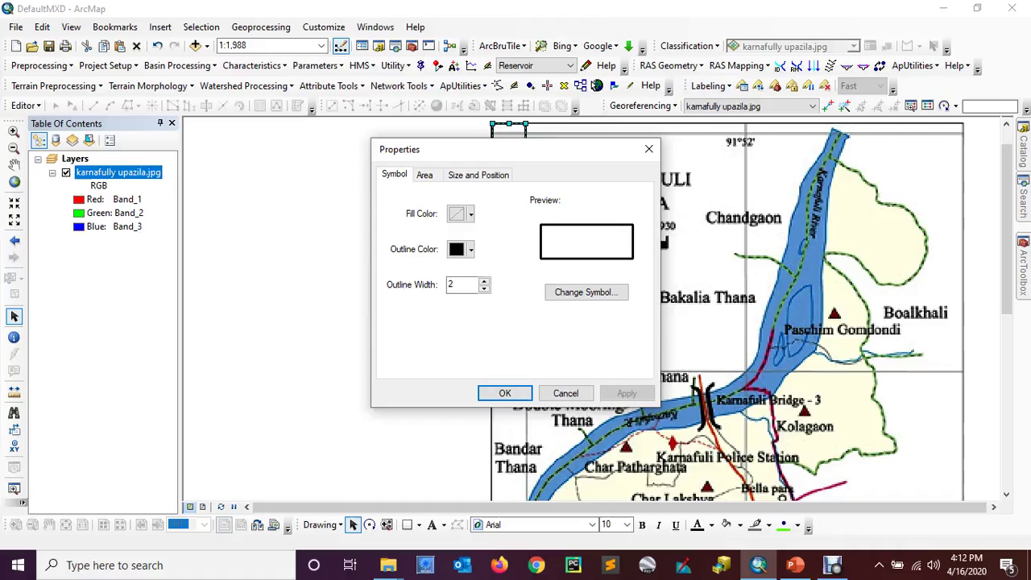
click(505, 393)
click(441, 324)
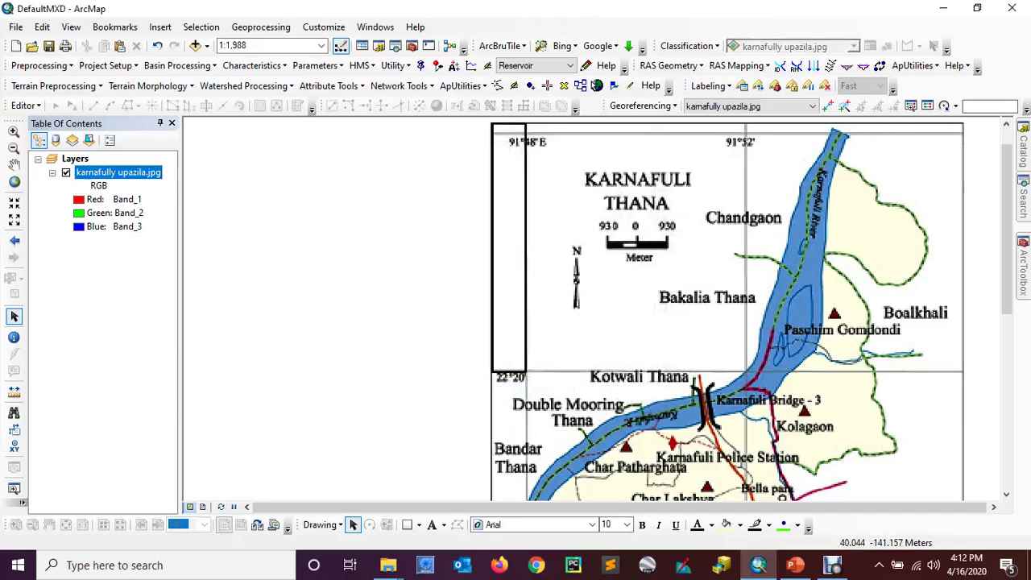
Step: Minimize ArcMap and create a new XLS worksheet with its default name in the _CSV folder under _LabData
click(943, 8)
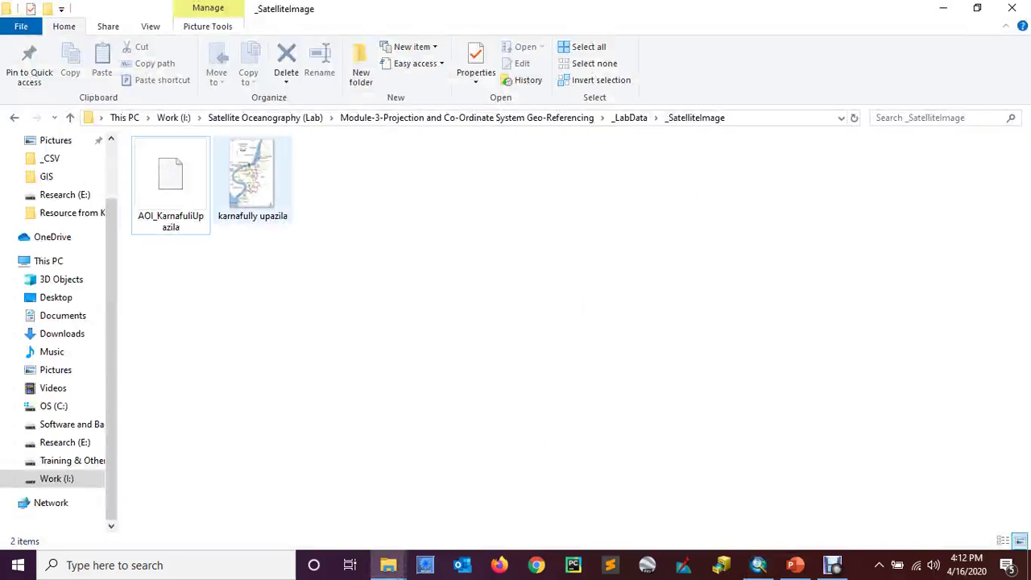
click(14, 117)
double_click(160, 163)
right_click(254, 270)
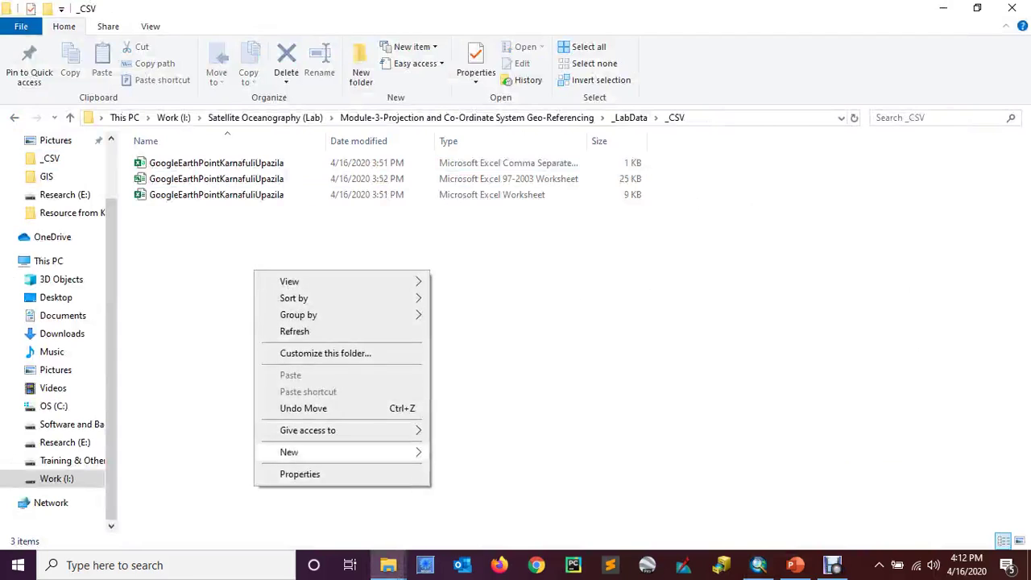
mouse_move(288, 452)
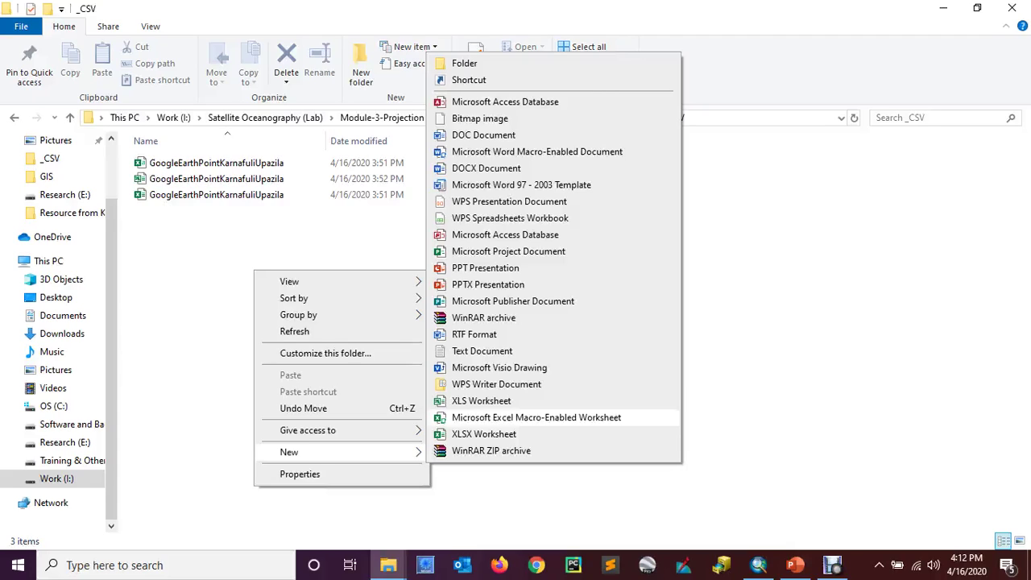
click(481, 400)
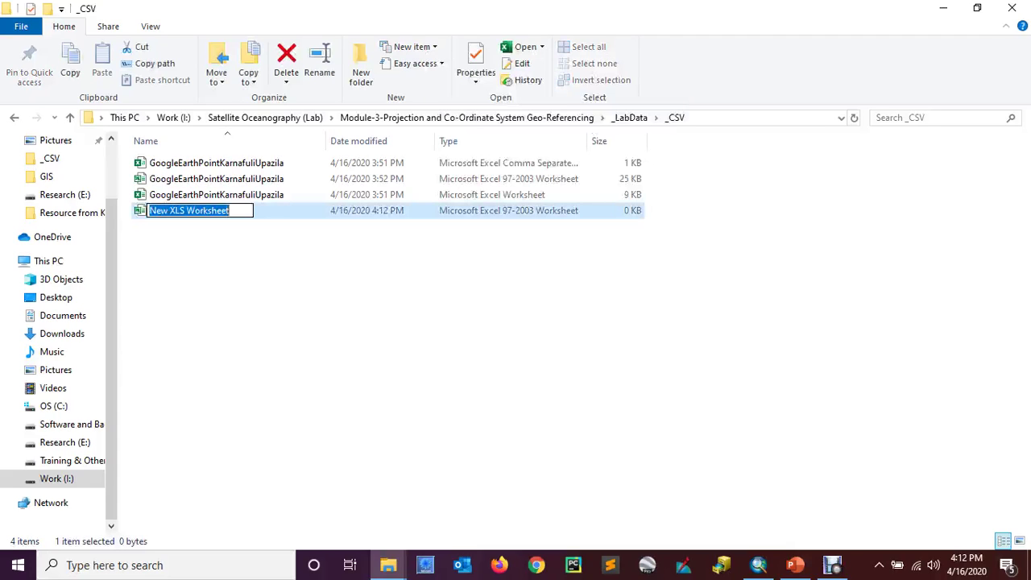
key(Return)
Step: Open the New XLS Worksheet file in Excel, accepting the format mismatch, and maximize the window
key(Return)
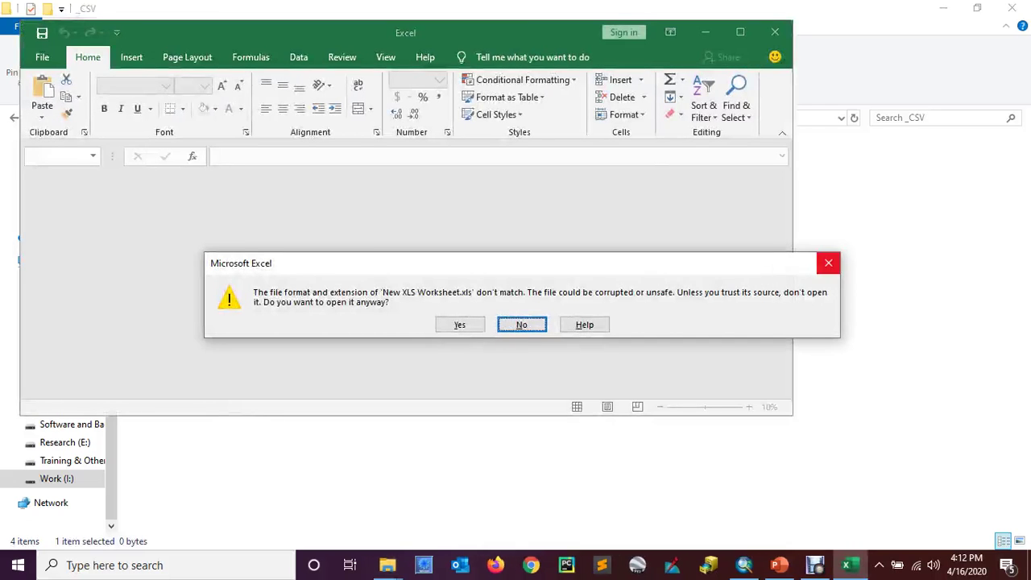
click(459, 324)
click(740, 33)
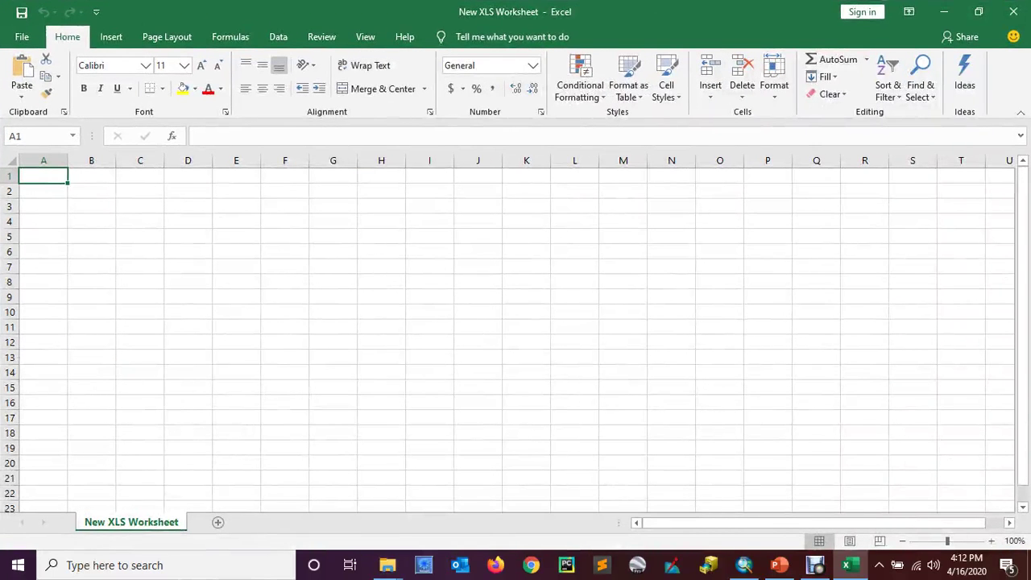
Step: Check the map's grid corner label in ArcMap and enter its longitude degrees 91 in A2 and minutes 48 in B2 in Excel
click(91, 176)
key(Down)
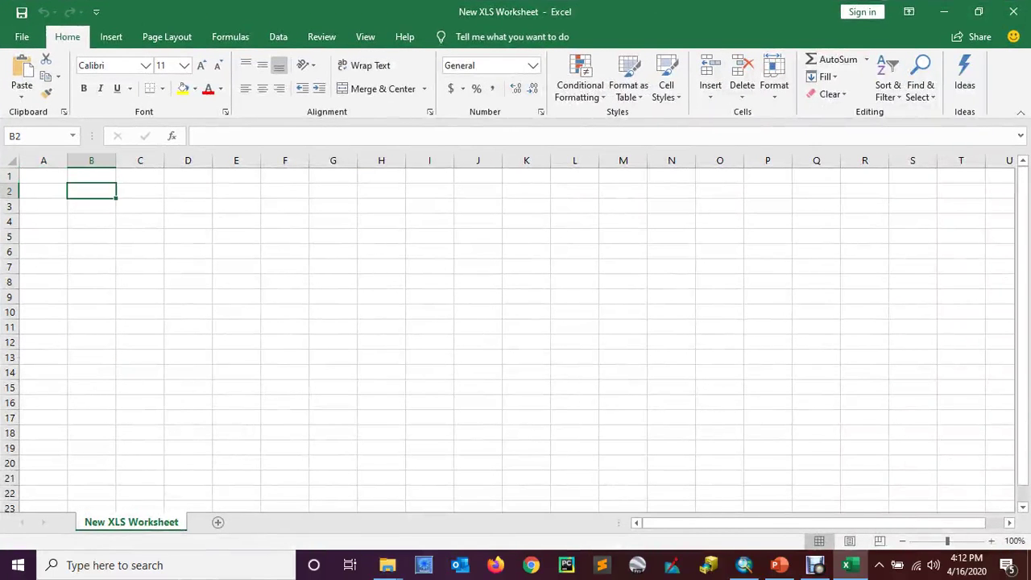
key(Left)
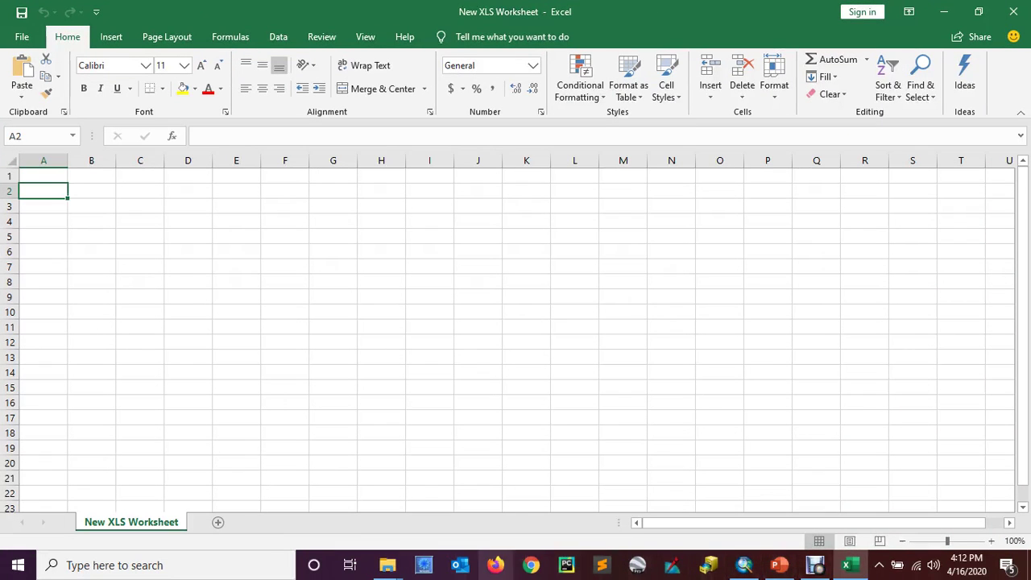
click(743, 565)
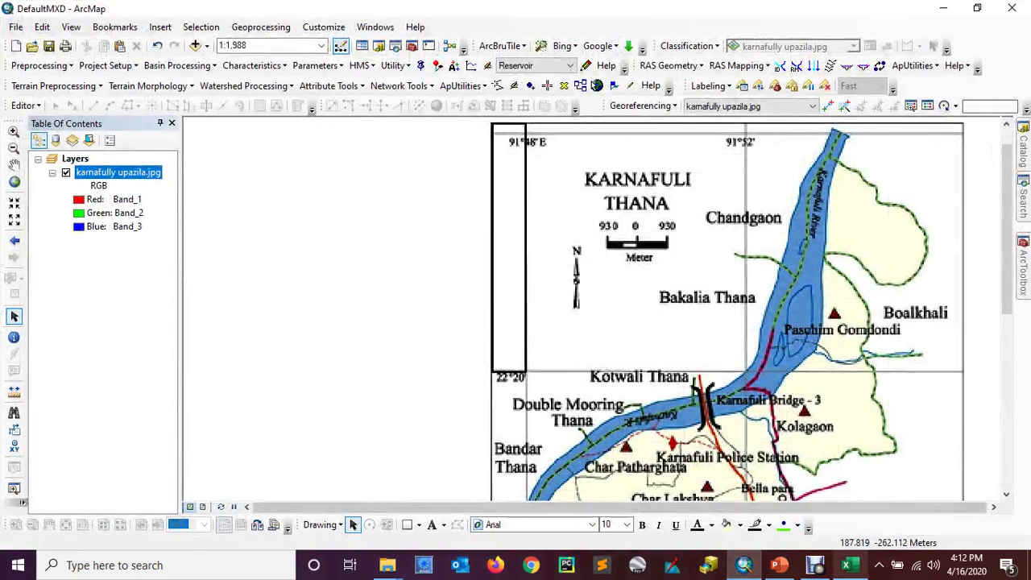
click(846, 565)
text(91)
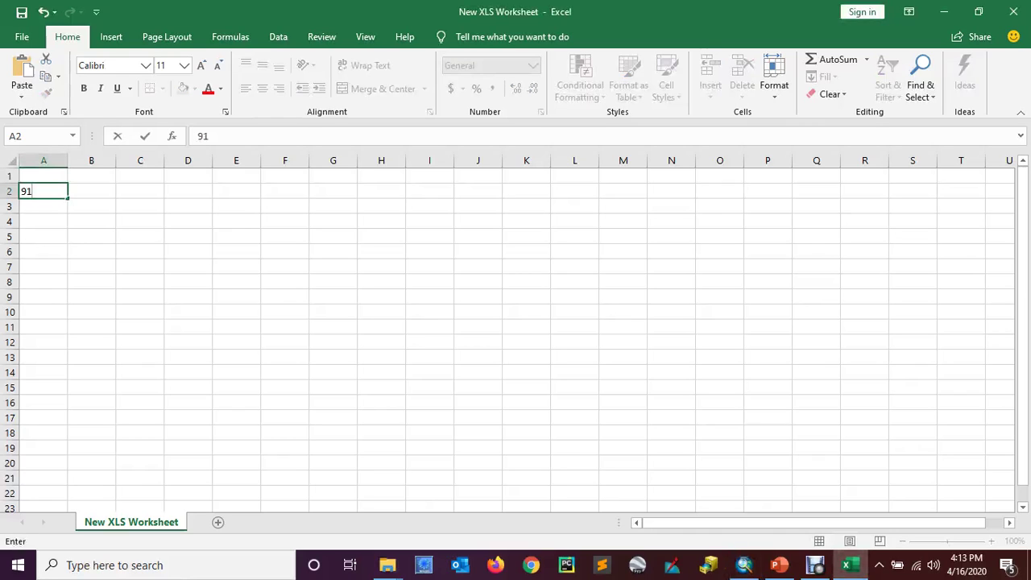
key(Tab)
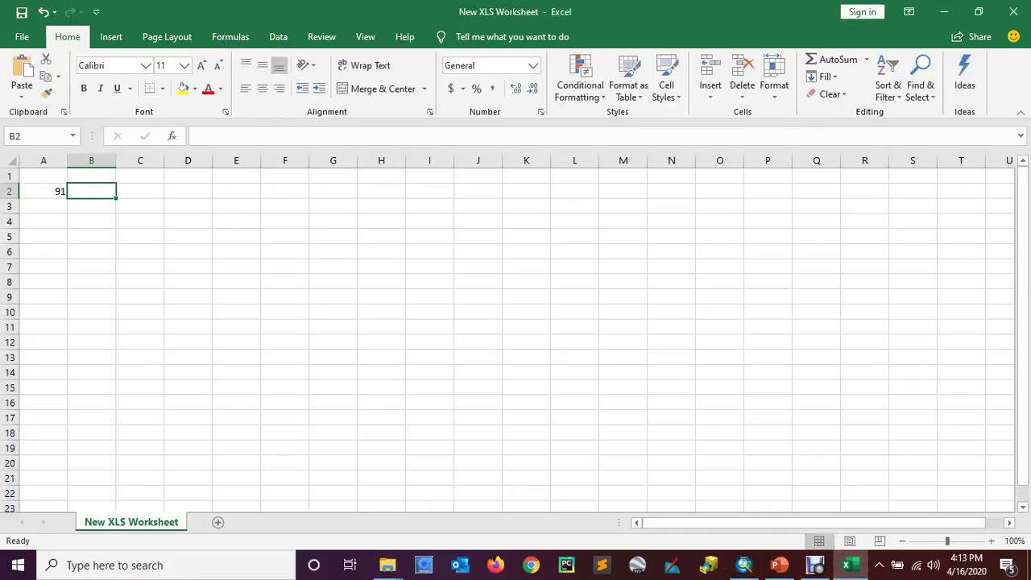
text(48)
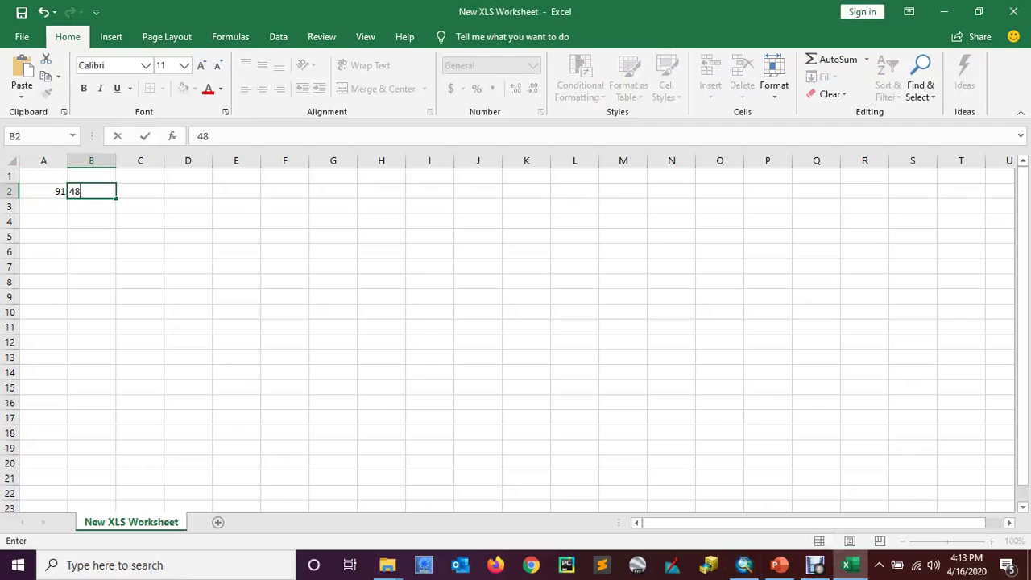
Step: Enter the column headings "Lonitude" in C1 and "Latitude" in F1
click(141, 175)
text(Lo)
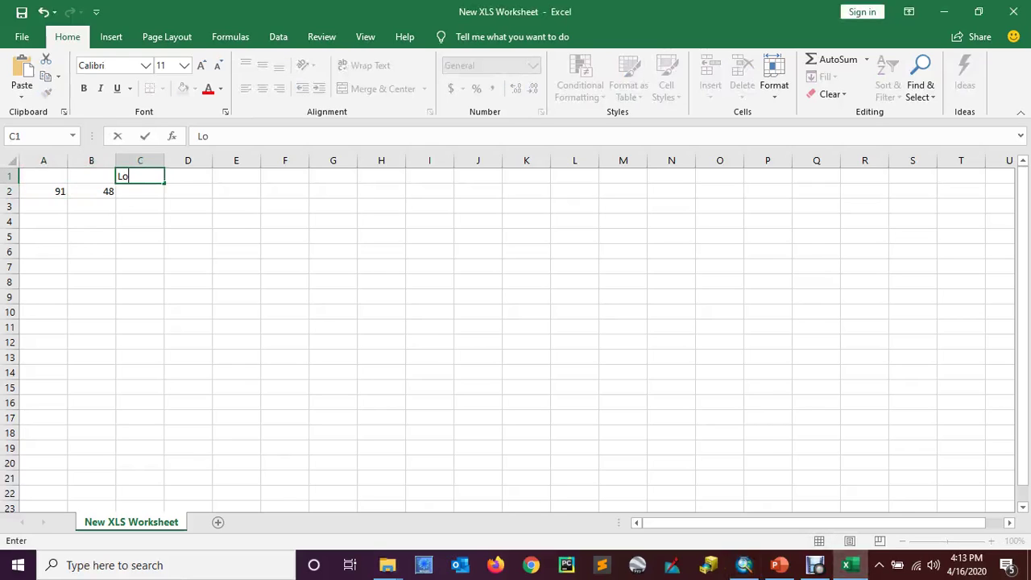
text(nitude)
click(284, 176)
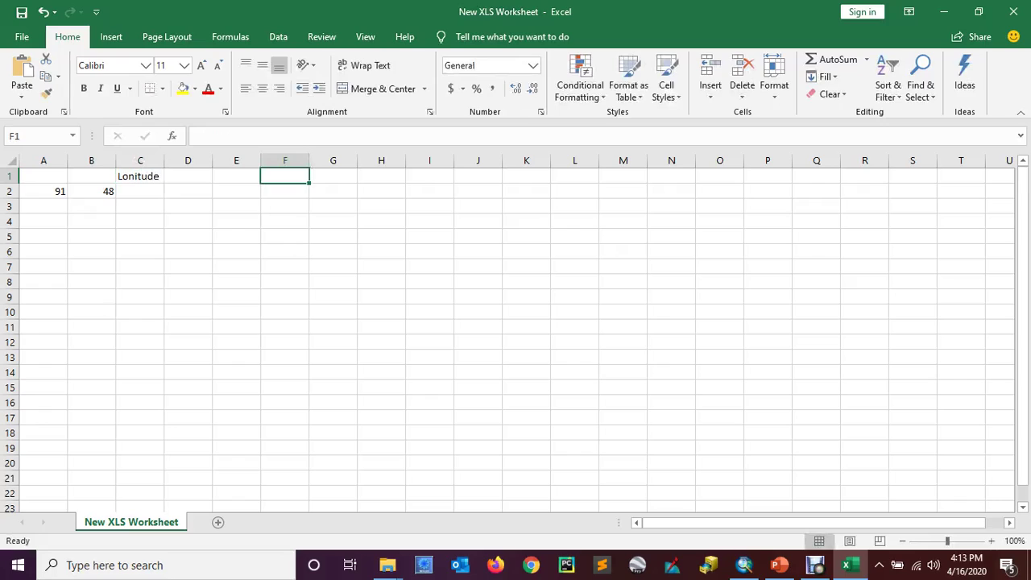
text(Latitute)
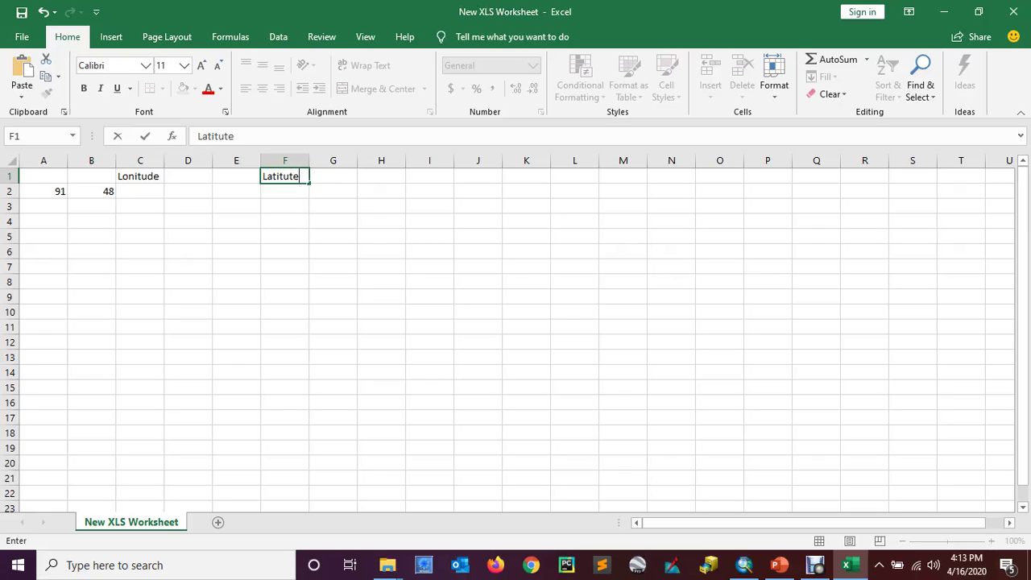
key(BackSpace)
key(BackSpace)
text(de)
key(Return)
Step: Convert the longitude to decimal degrees in C2 with the formula =A2+(B2/60)
text(=)
click(44, 191)
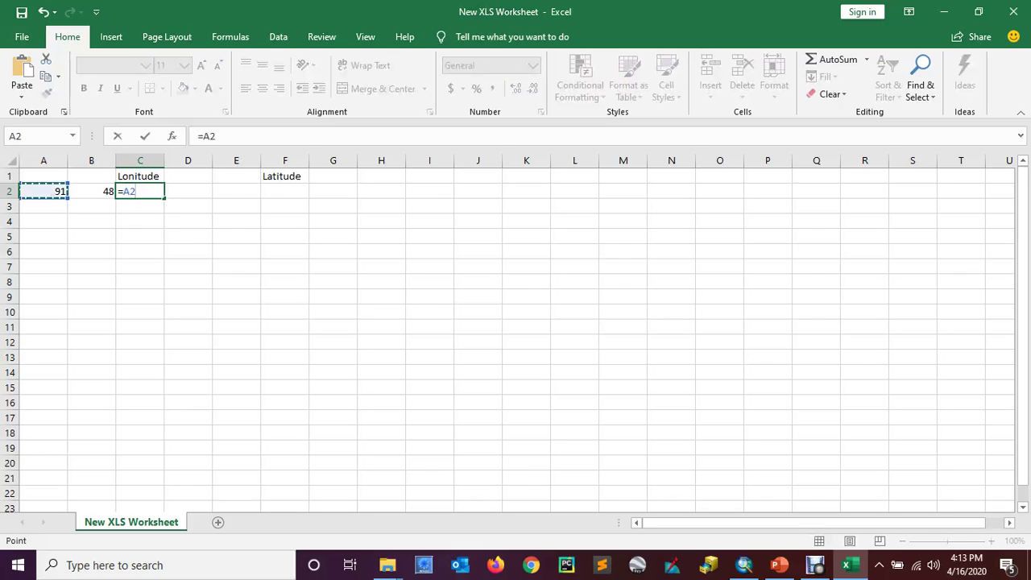
text(+()
click(92, 191)
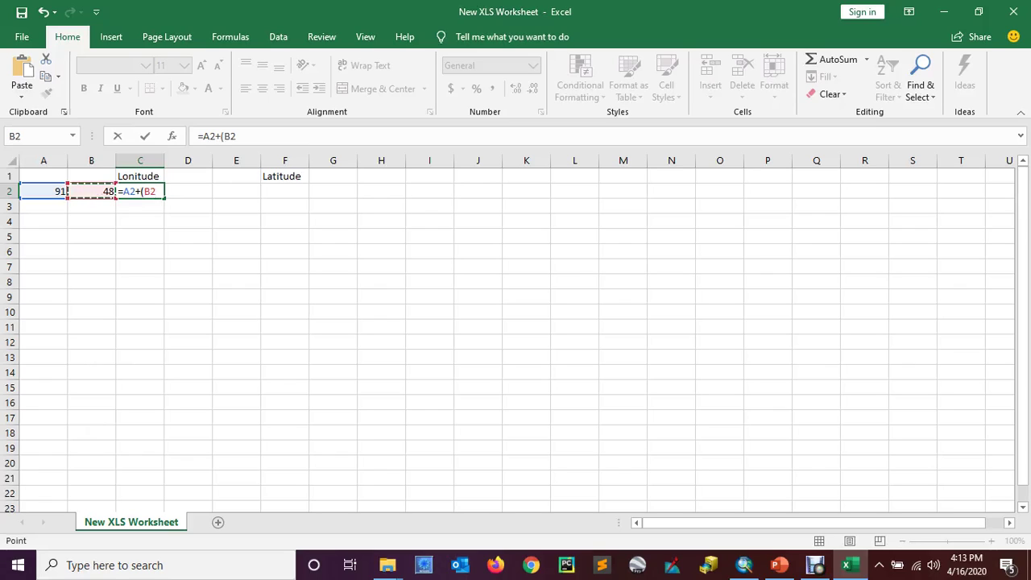
text(/60)
text())
key(Return)
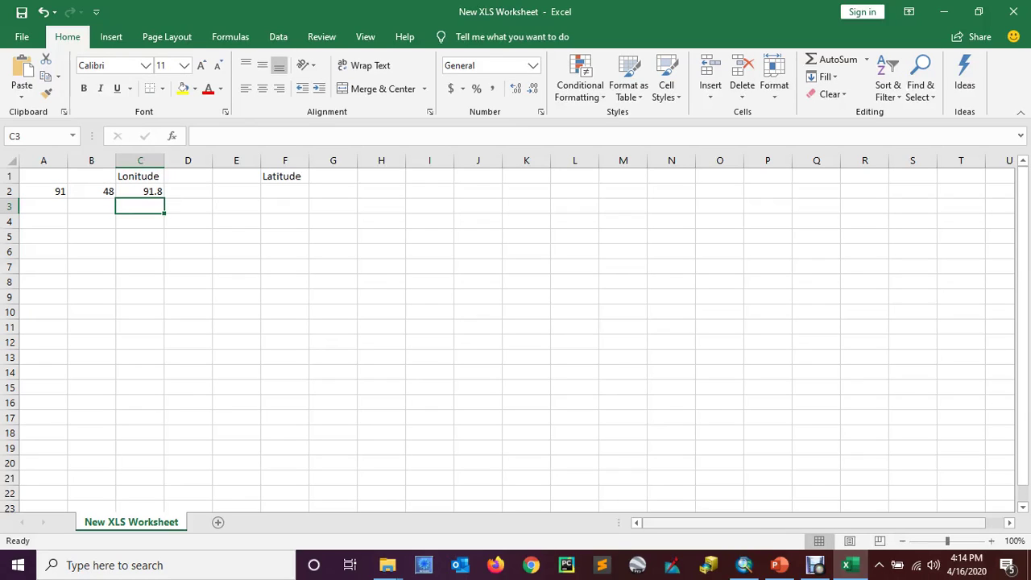
Step: Check the latitude label on the ArcMap map and enter degrees 22 in D2 and minutes 20 in E2 in Excel
click(743, 565)
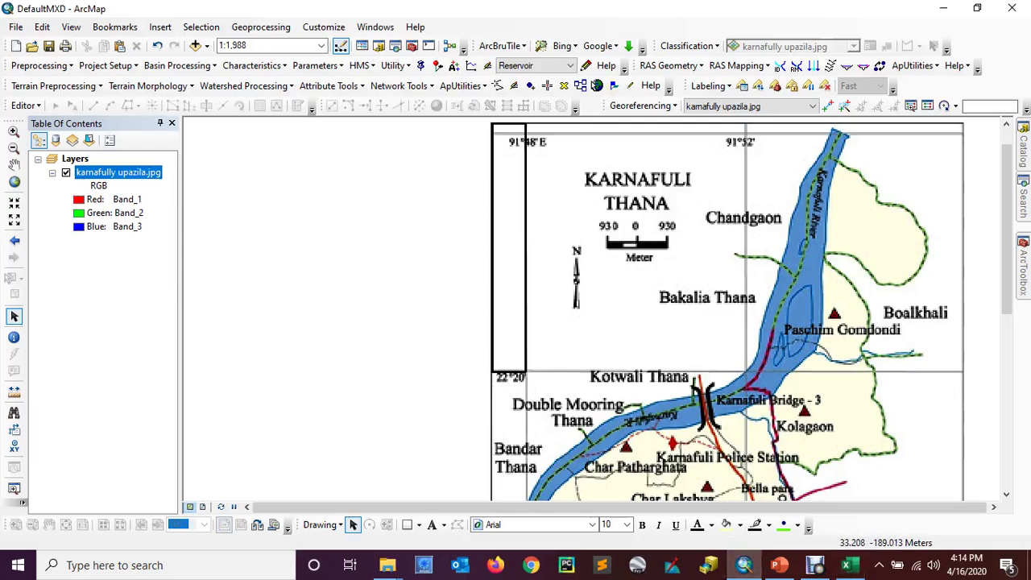
click(850, 565)
key(alt+Tab)
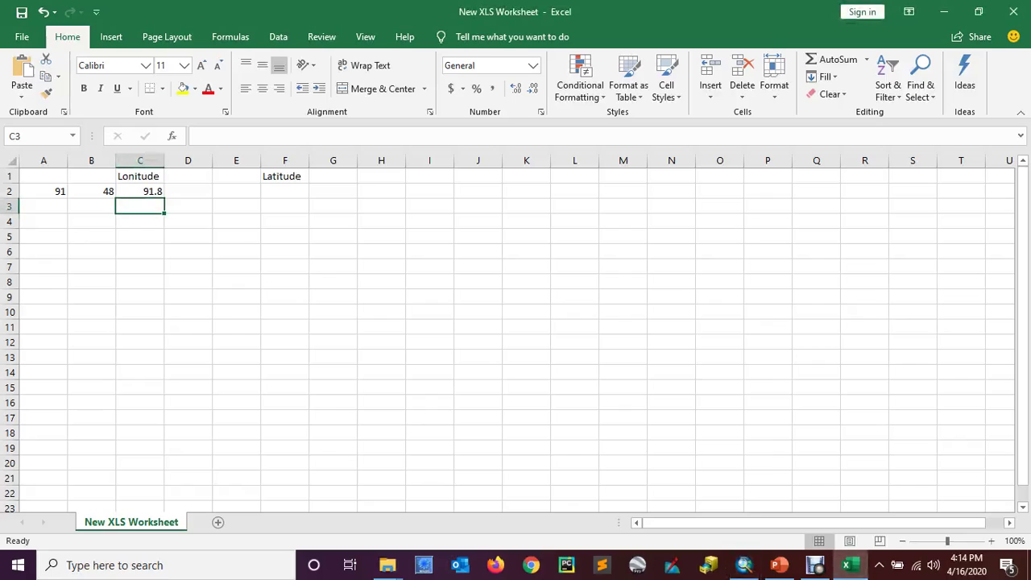
key(Right)
key(Up)
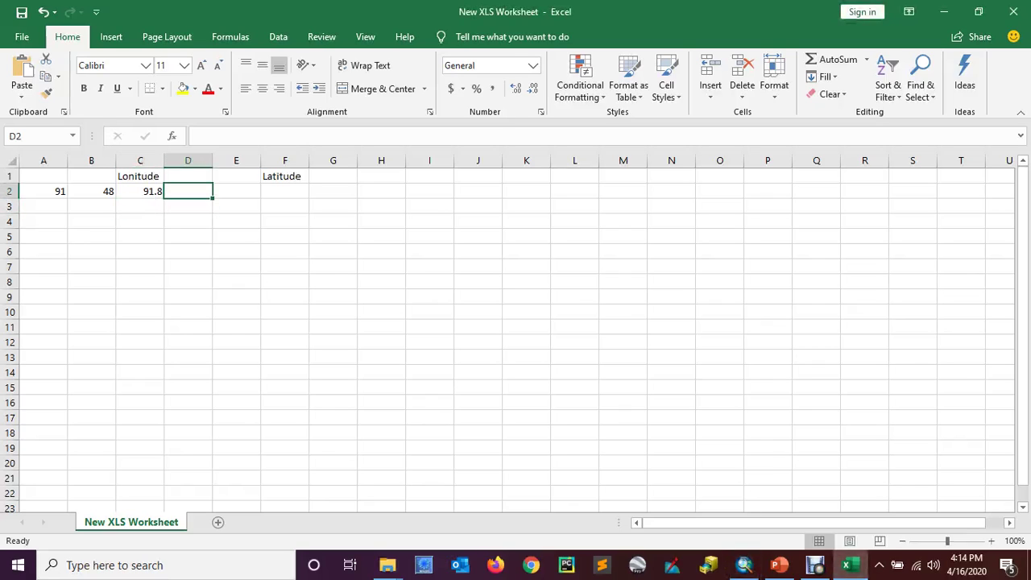
text(22)
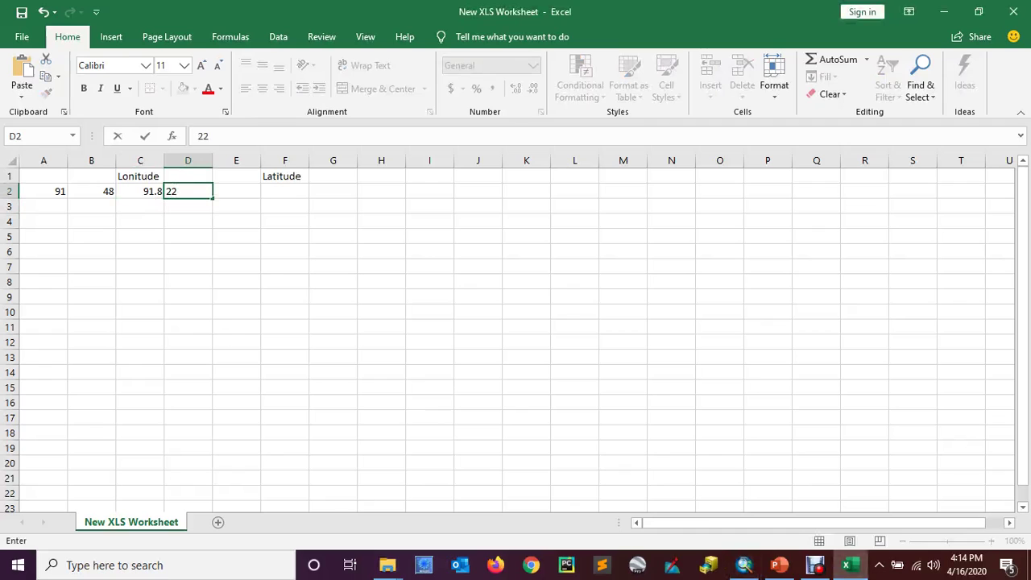
key(ctrl+Return)
key(Right)
text(20)
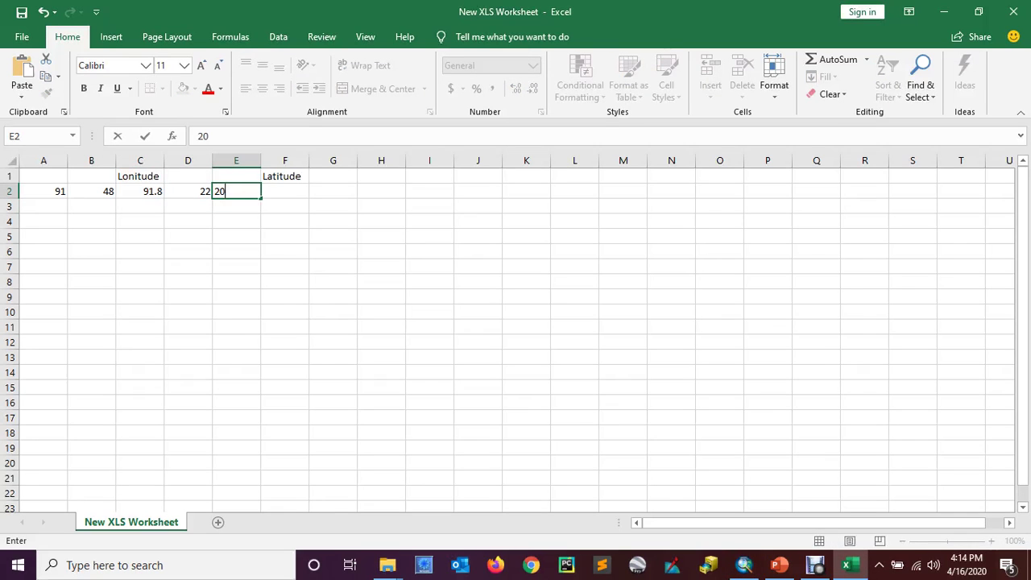
click(744, 564)
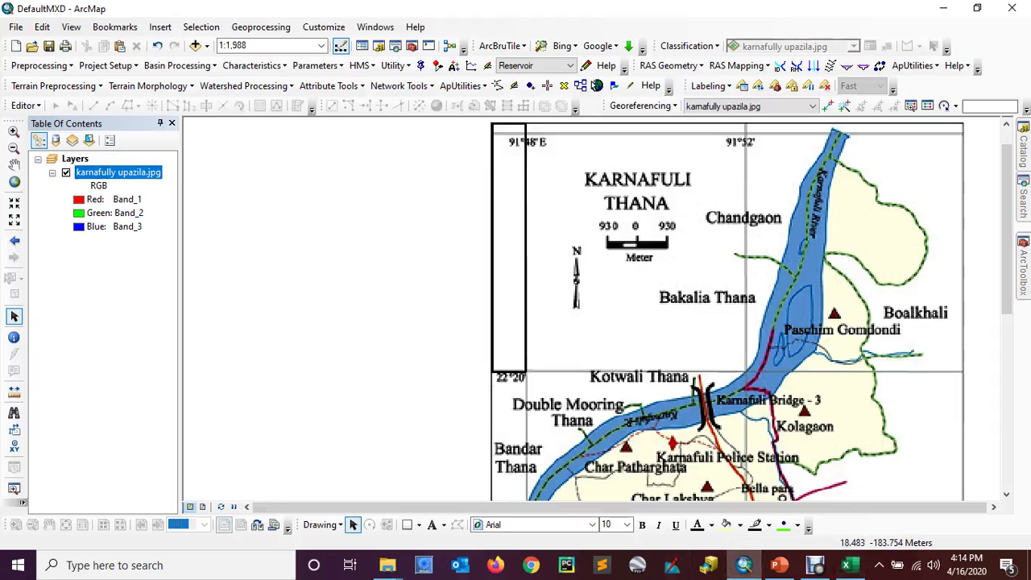
click(846, 564)
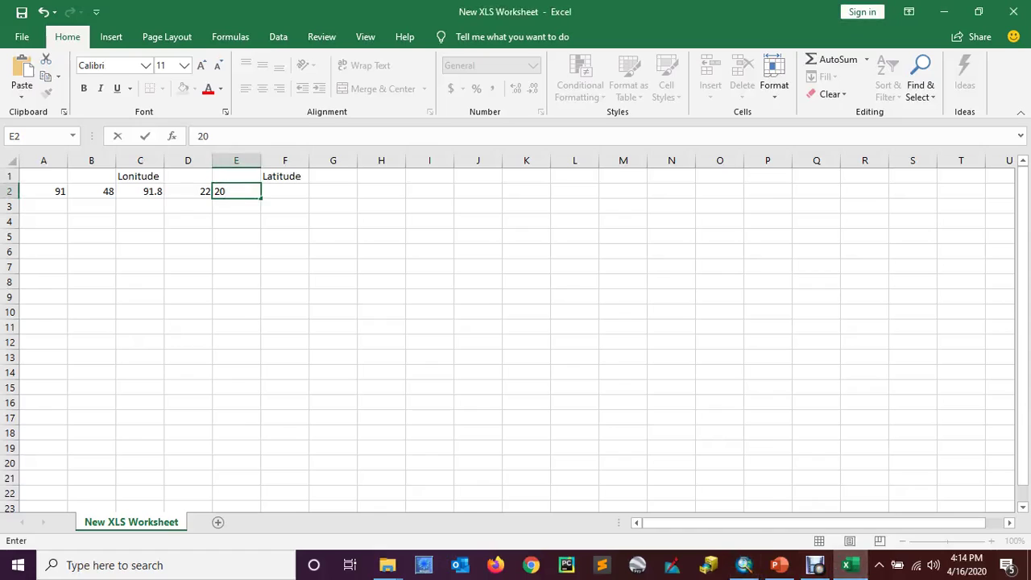
key(Right)
Step: Convert the latitude to decimal degrees in F2 with the formula =D2+(E2/60)
text(=)
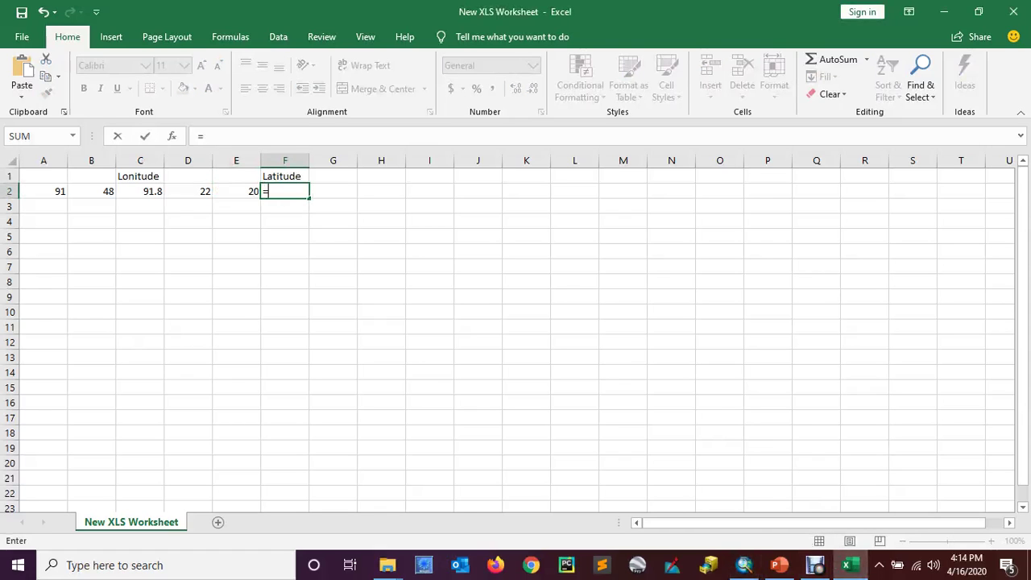
click(188, 190)
text(+()
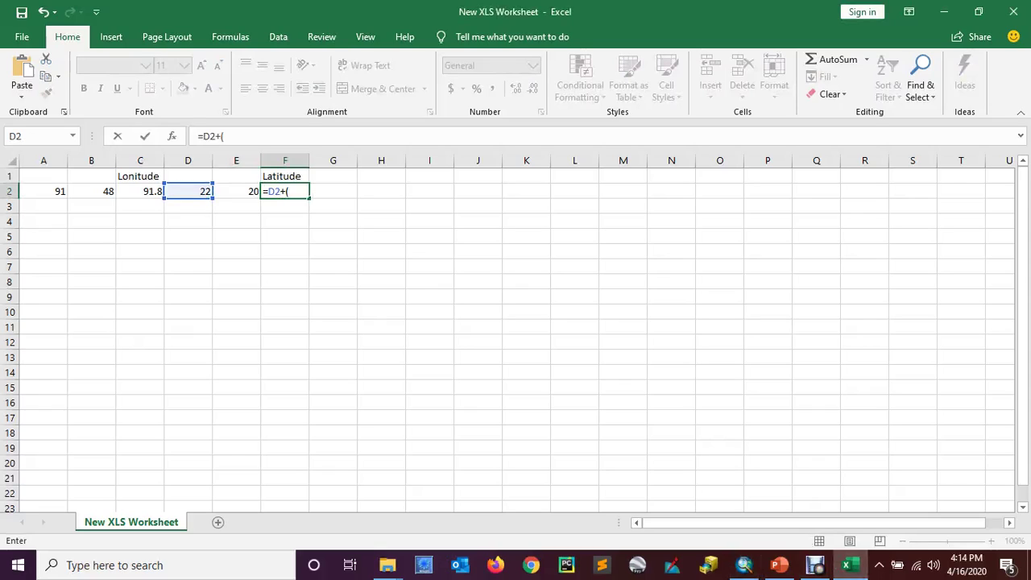
click(236, 190)
text(/60))
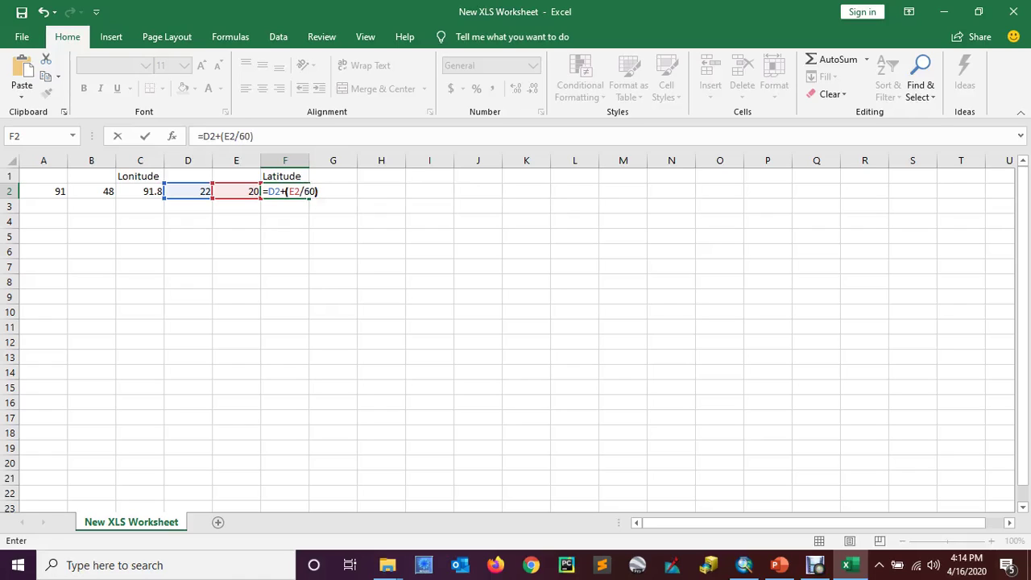
key(Return)
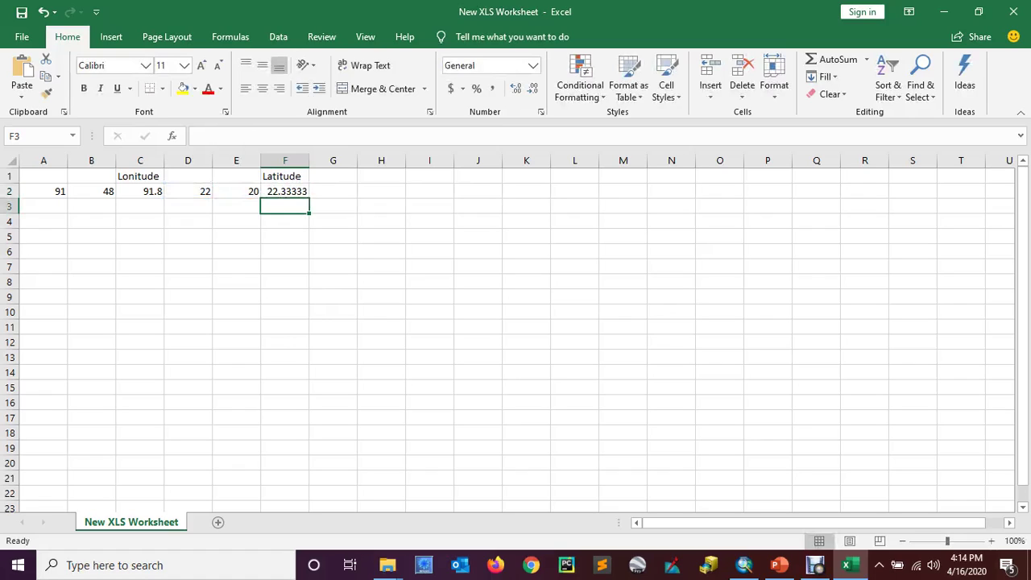
Step: Switch to ArcMap and choose karnafully upazila.jpg as the georeferencing layer
mouse_move(743, 565)
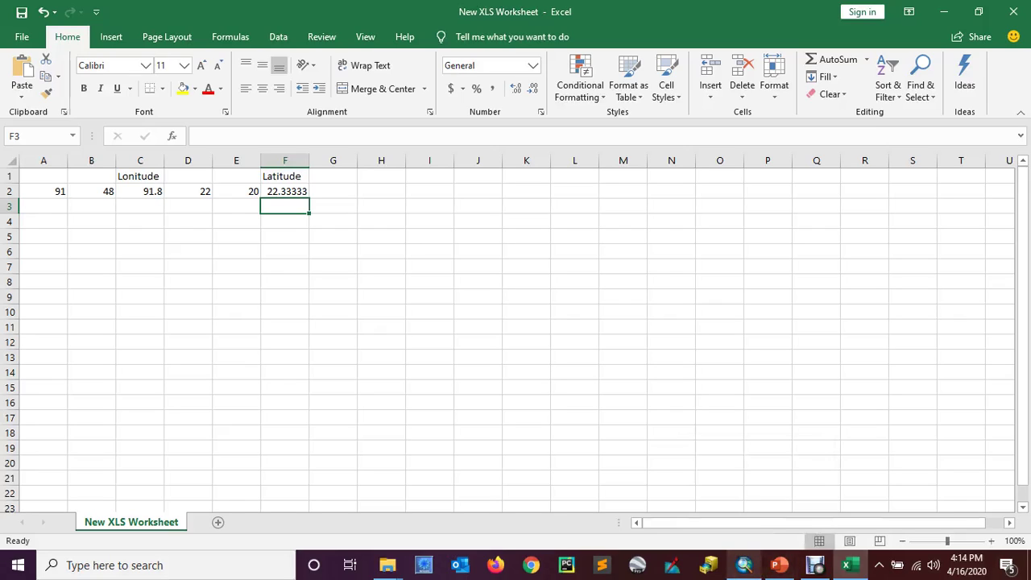
click(743, 565)
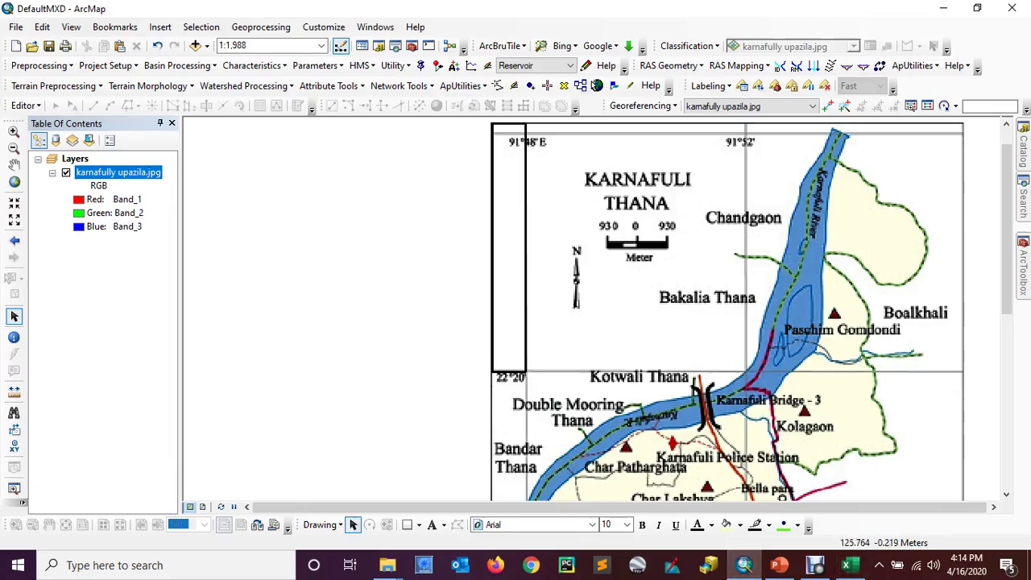
click(716, 107)
click(709, 120)
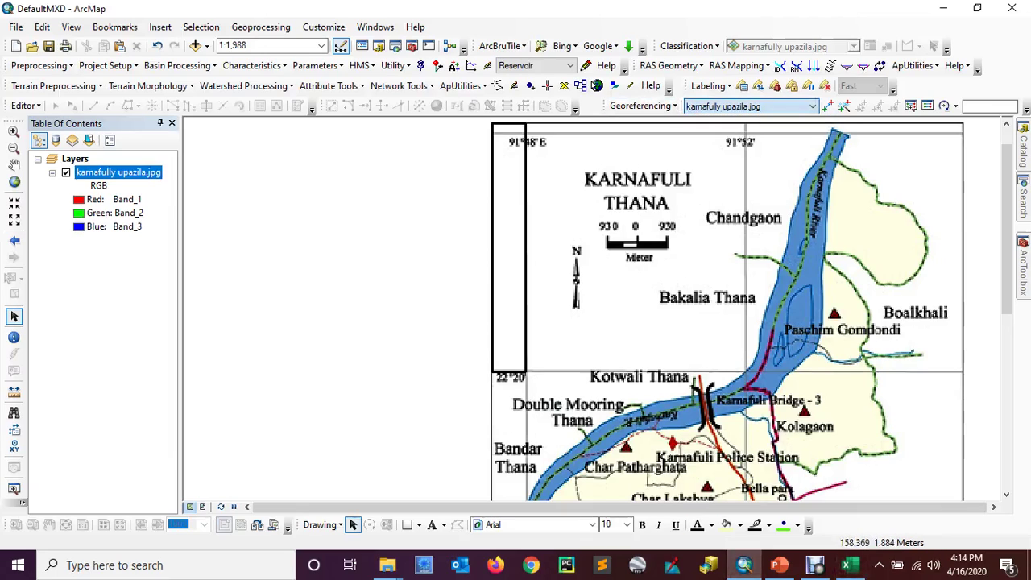
Step: Add a control point at the 91°48' E, 22°20' grid intersection and open its X and Y coordinate entry
click(643, 106)
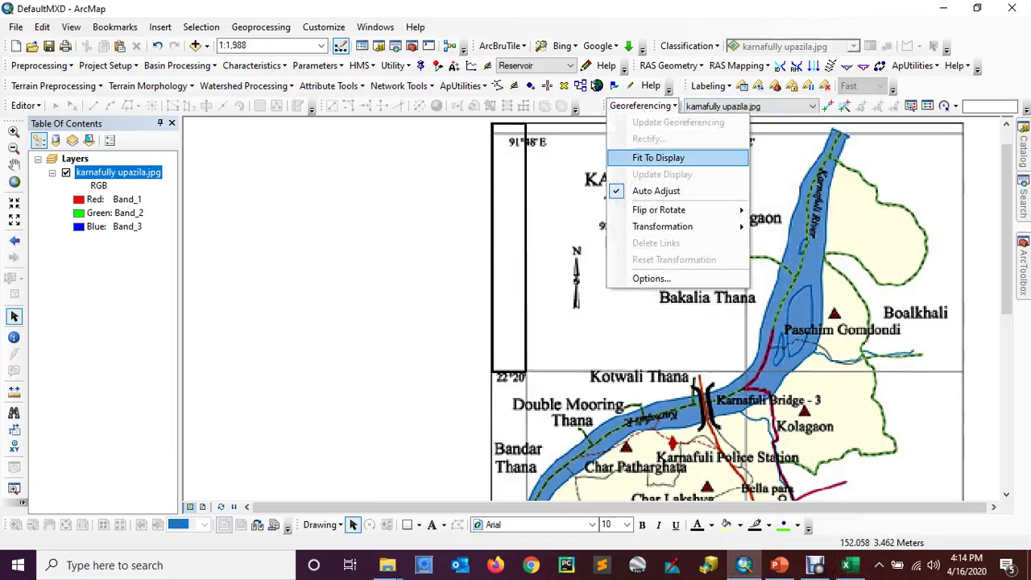
click(643, 105)
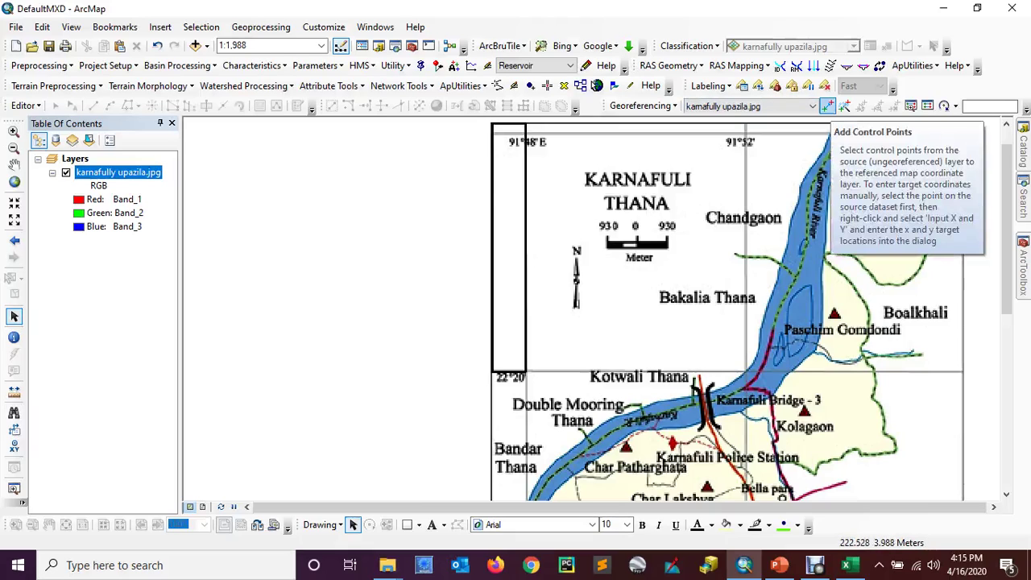
click(827, 106)
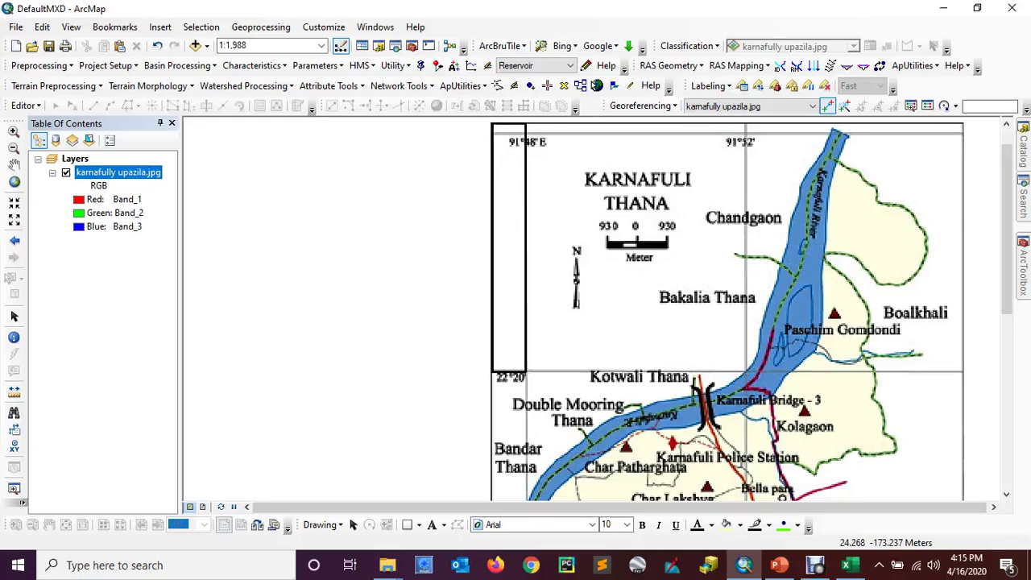
right_click(526, 372)
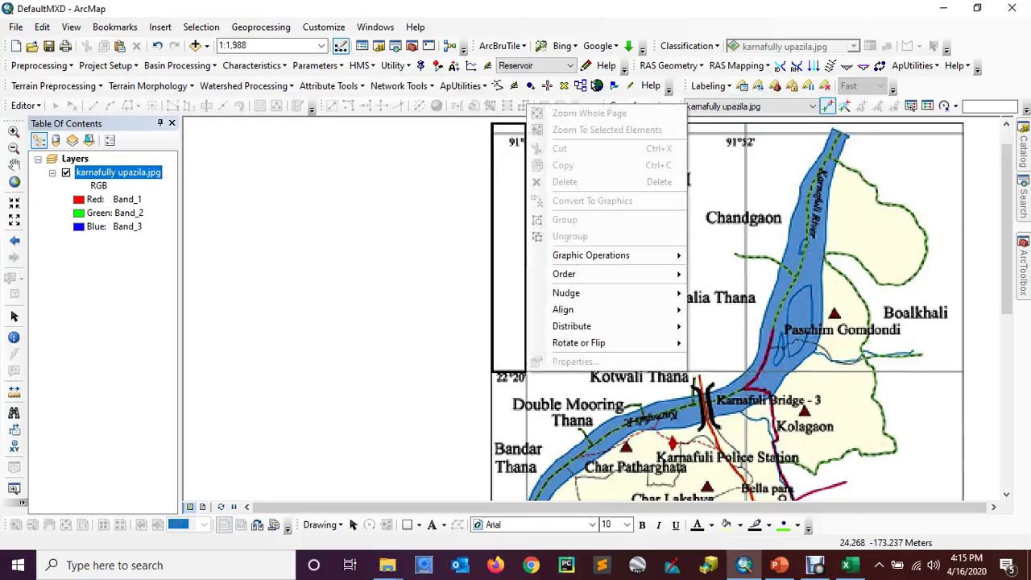
click(527, 371)
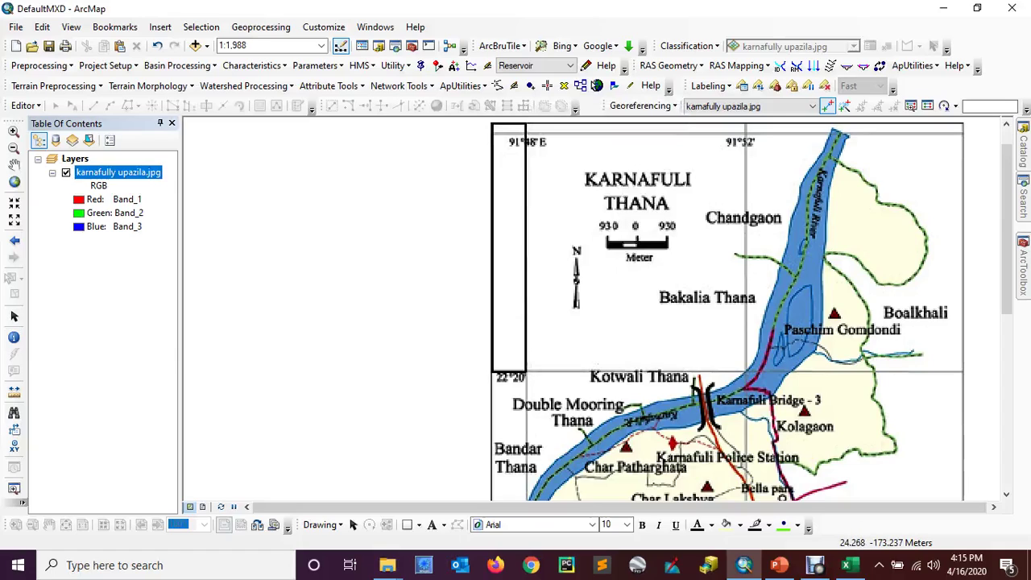
click(527, 370)
right_click(526, 370)
click(548, 377)
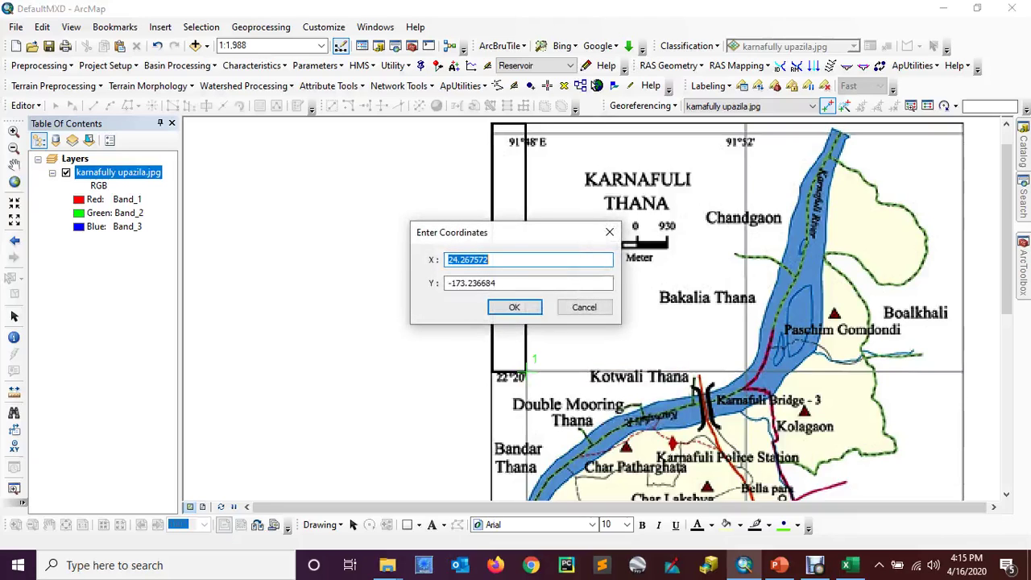
Step: Look up the converted coordinates in Excel and set the first control point to X 91.80000 and Y 22.33333
click(851, 564)
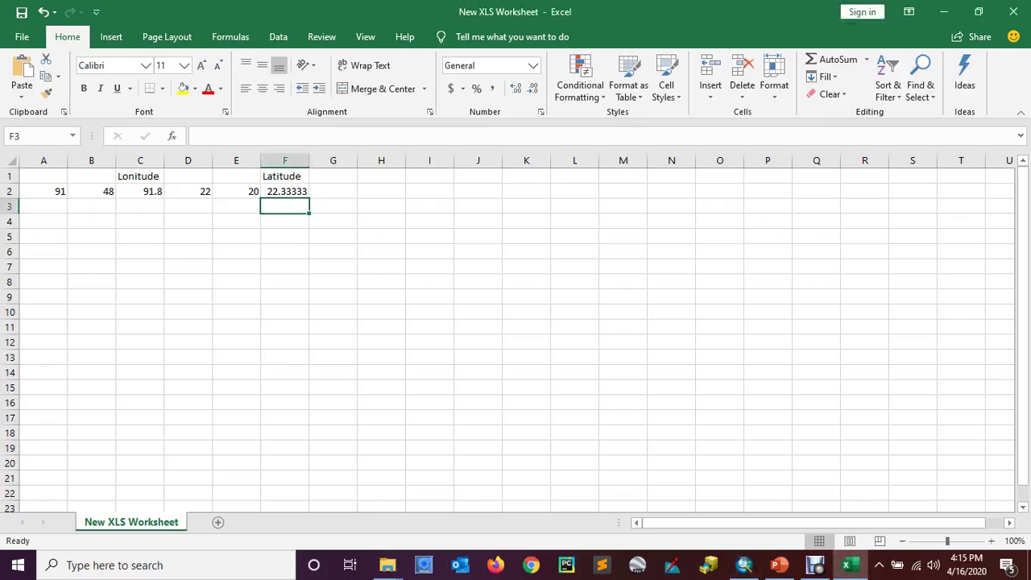
click(140, 192)
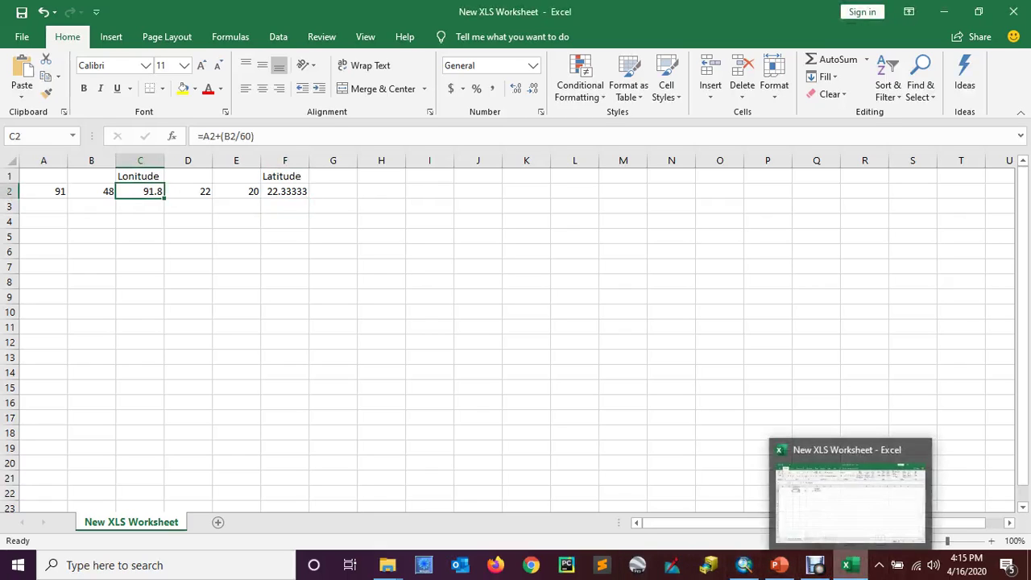
click(743, 564)
text(91)
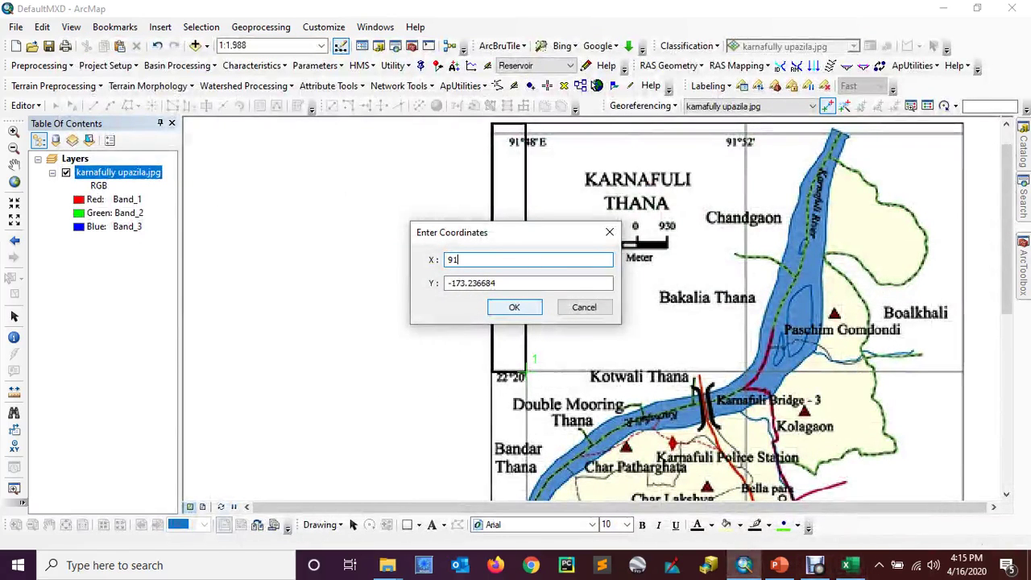
text(.)
click(845, 564)
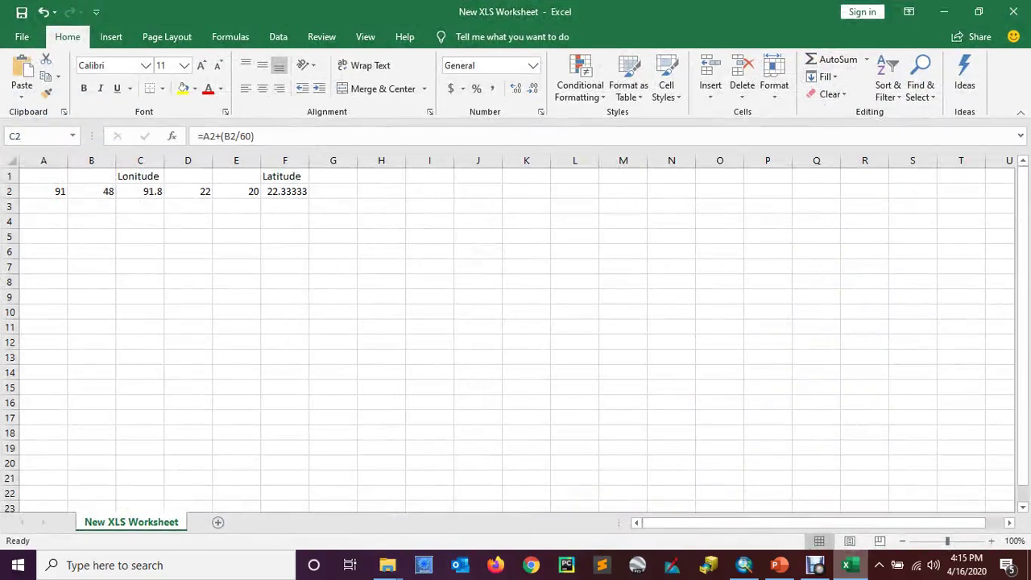
key(alt+Tab)
key(Tab)
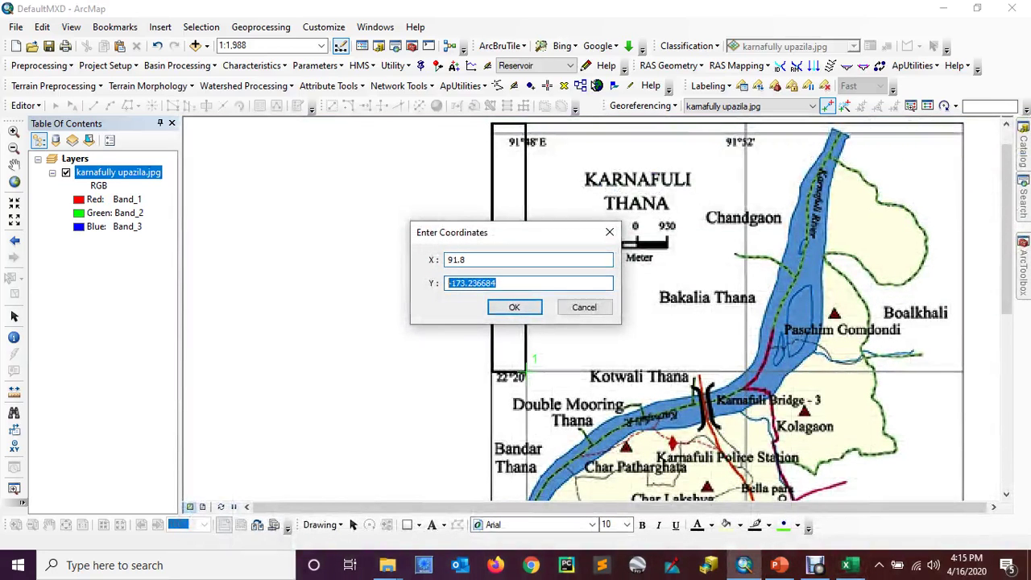
text(22.3333)
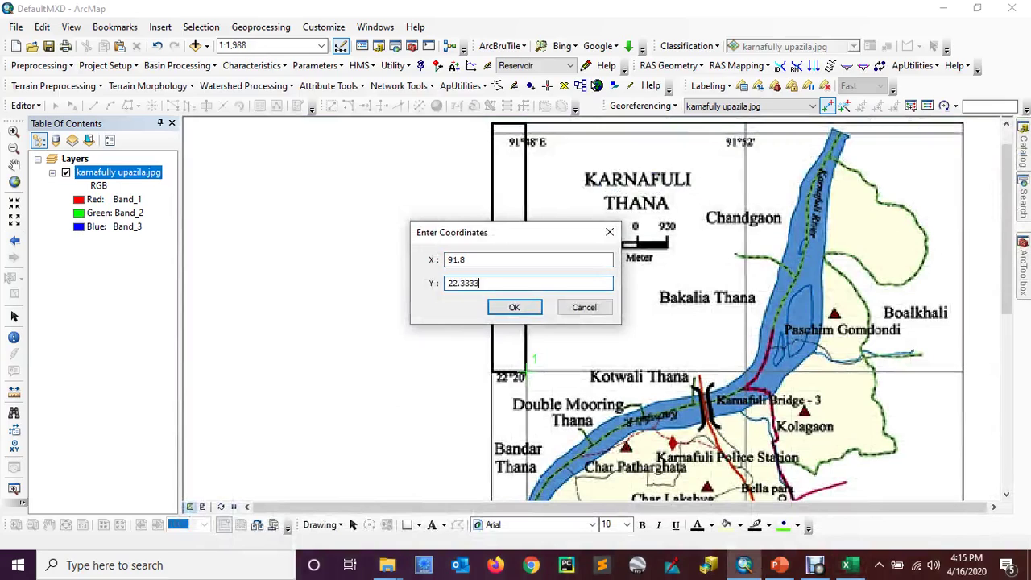
text(3)
click(465, 260)
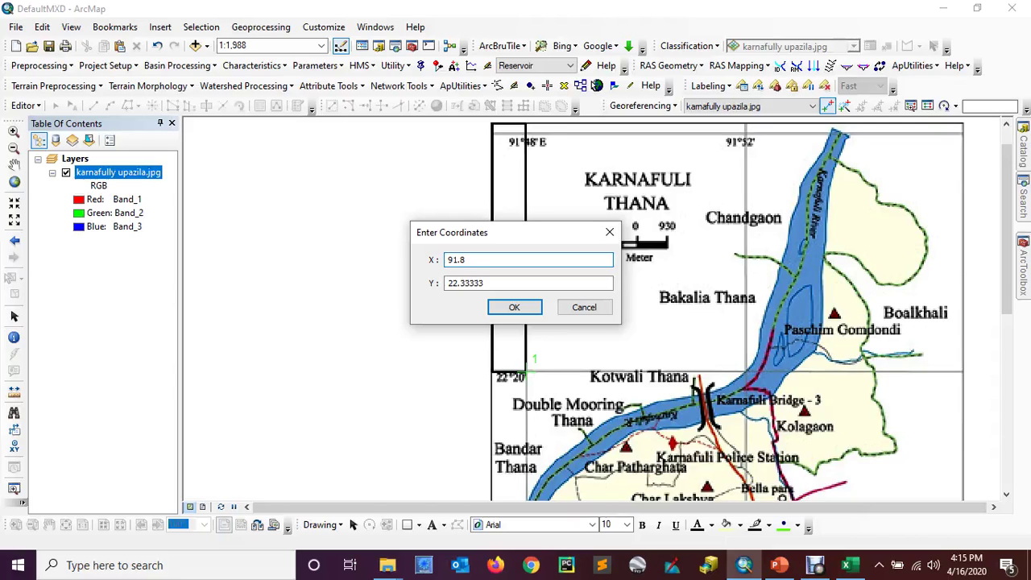
text(0000)
key(Return)
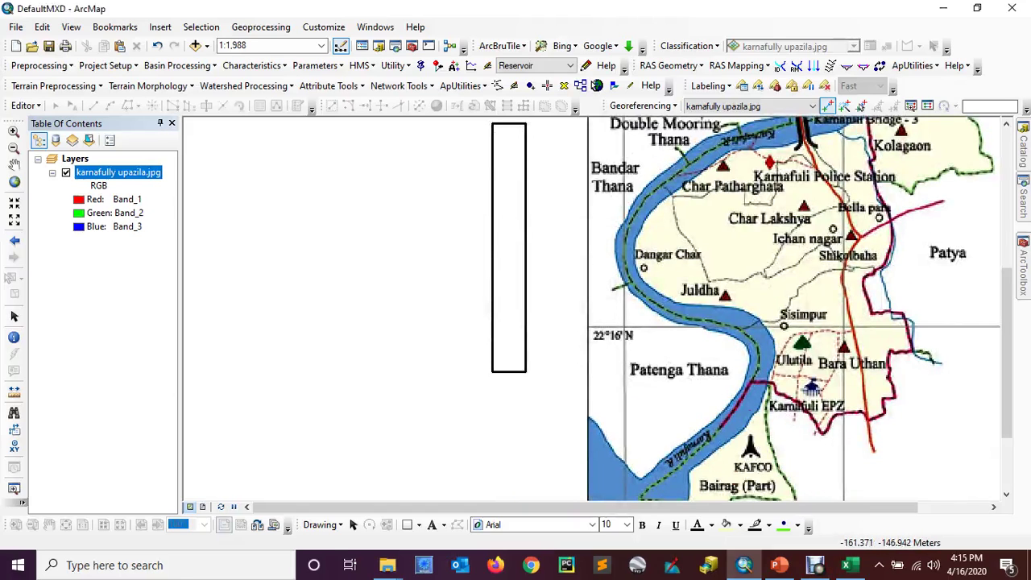
Step: Delete the leftover rectangle graphic beside the shifted map image
click(14, 315)
click(520, 369)
key(Delete)
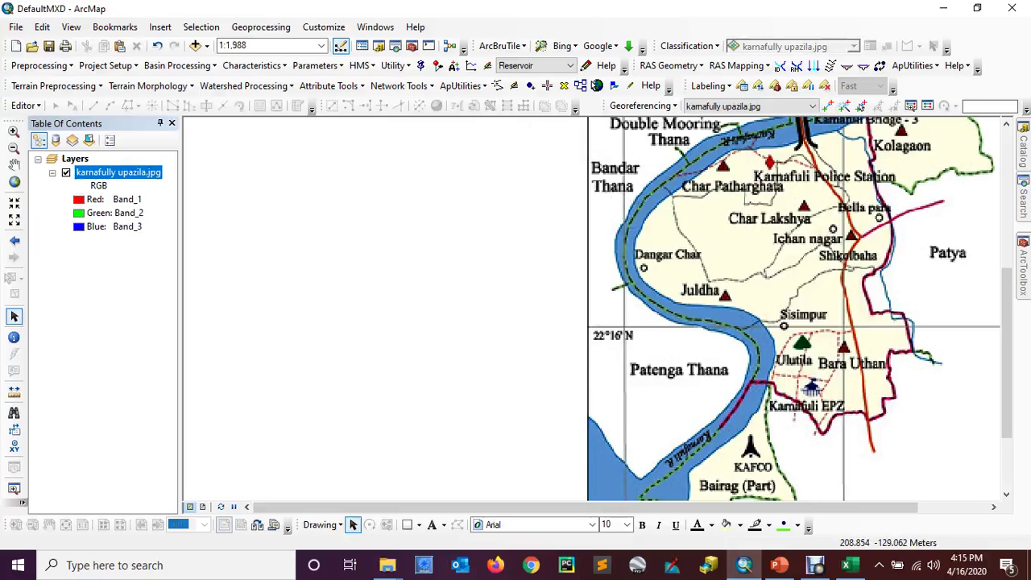
Step: Switch to Excel, enter degrees 91 in A3 and minutes 52 in B3, and fill the C2 longitude formula into C3
drag(794, 299, 514, 408)
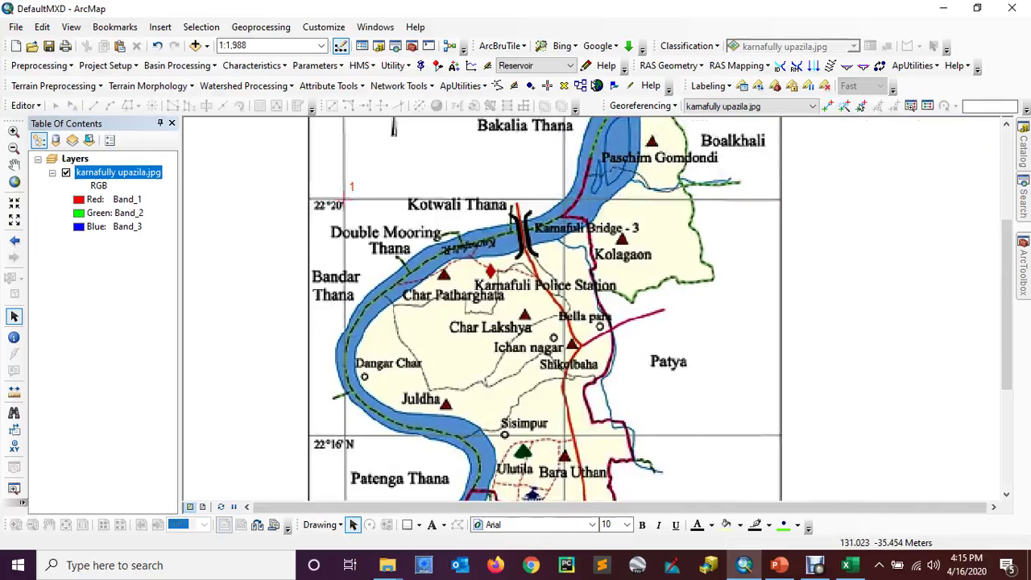
drag(355, 219, 342, 337)
drag(532, 258, 480, 365)
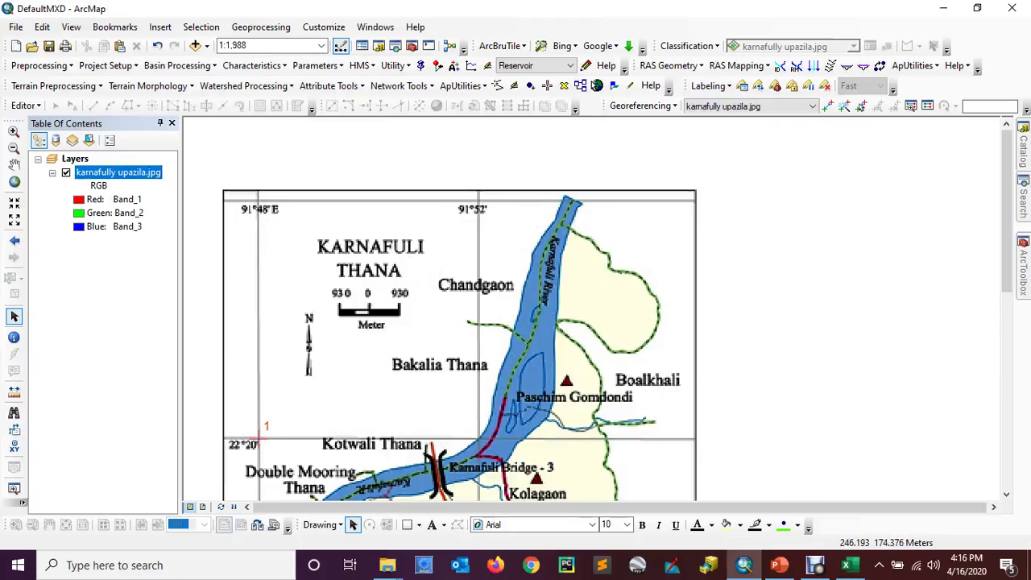
click(845, 564)
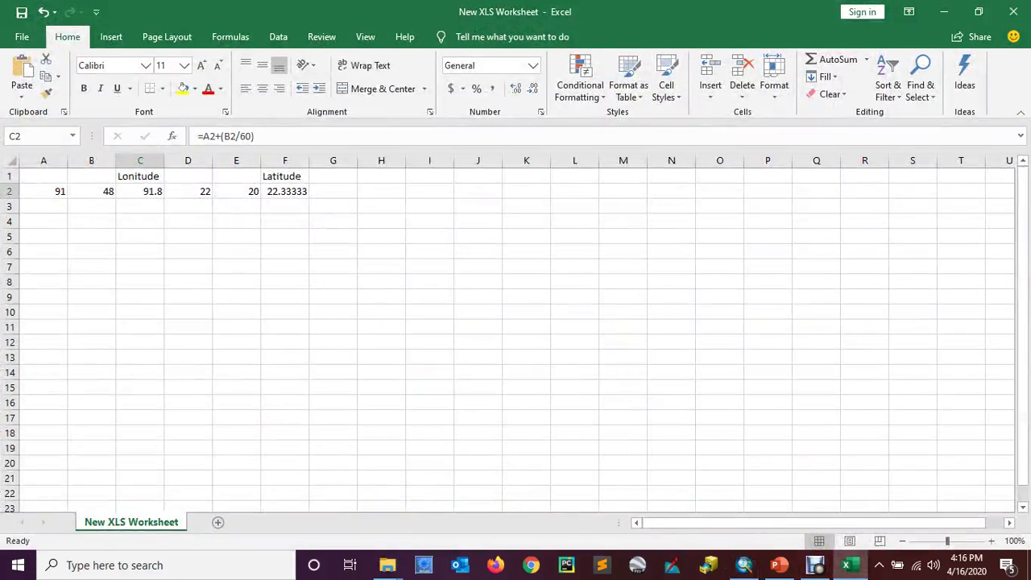
click(44, 206)
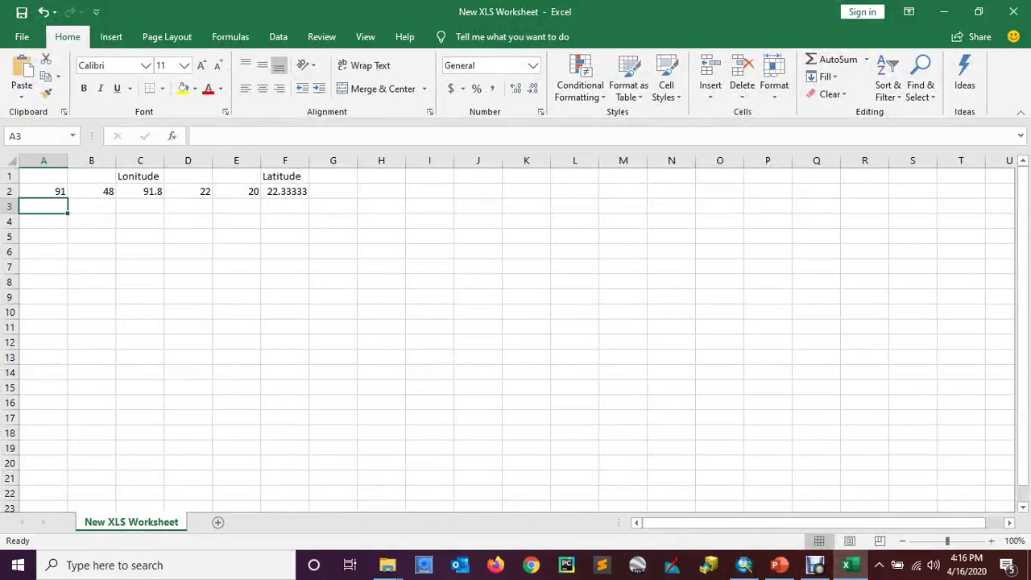
text(91)
key(Tab)
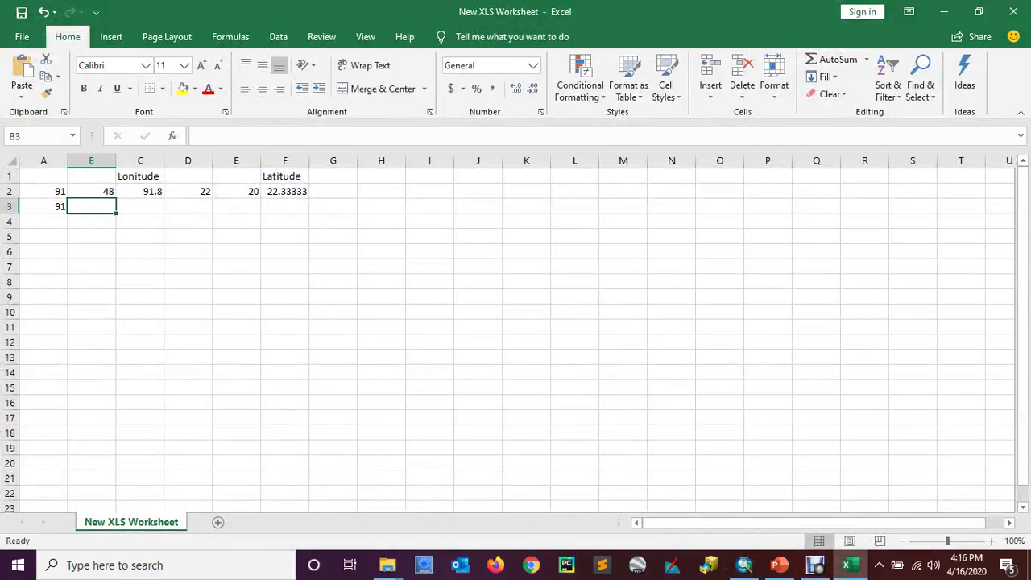
text(52)
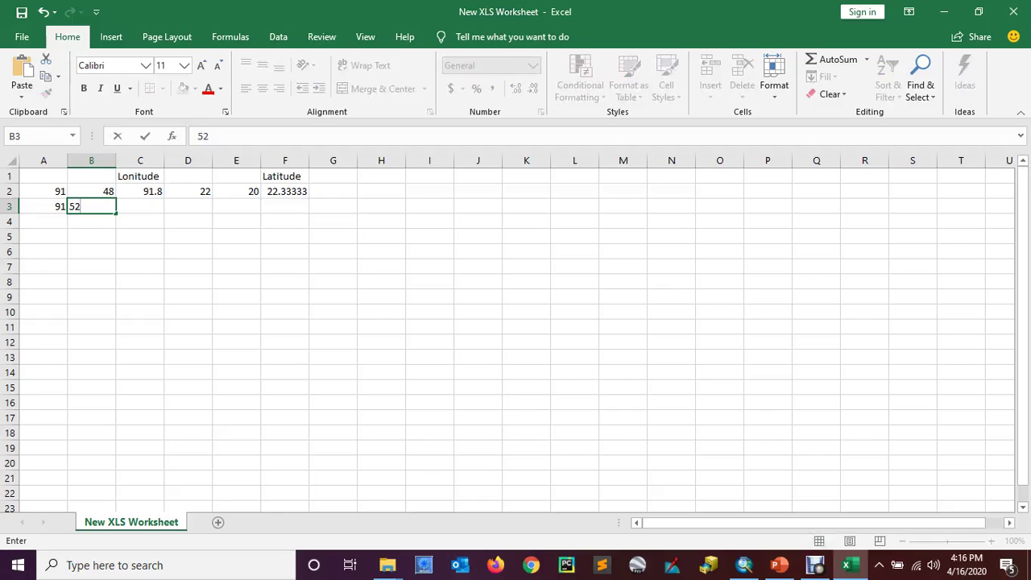
key(Tab)
key(Up)
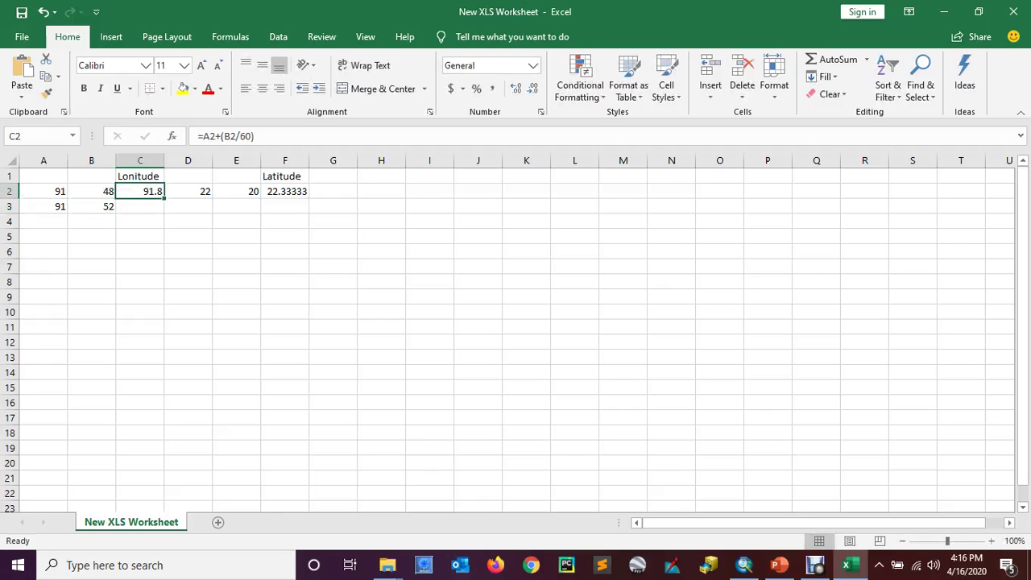
drag(164, 198, 164, 213)
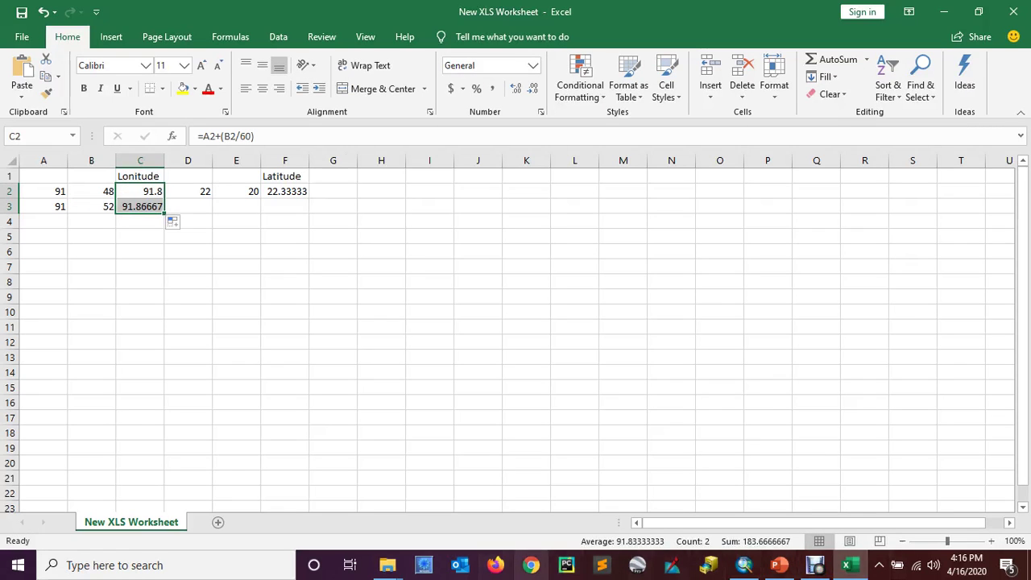
Step: Check the latitude label on the ArcMap map and fill the F2 latitude formula into F3 in Excel
click(743, 565)
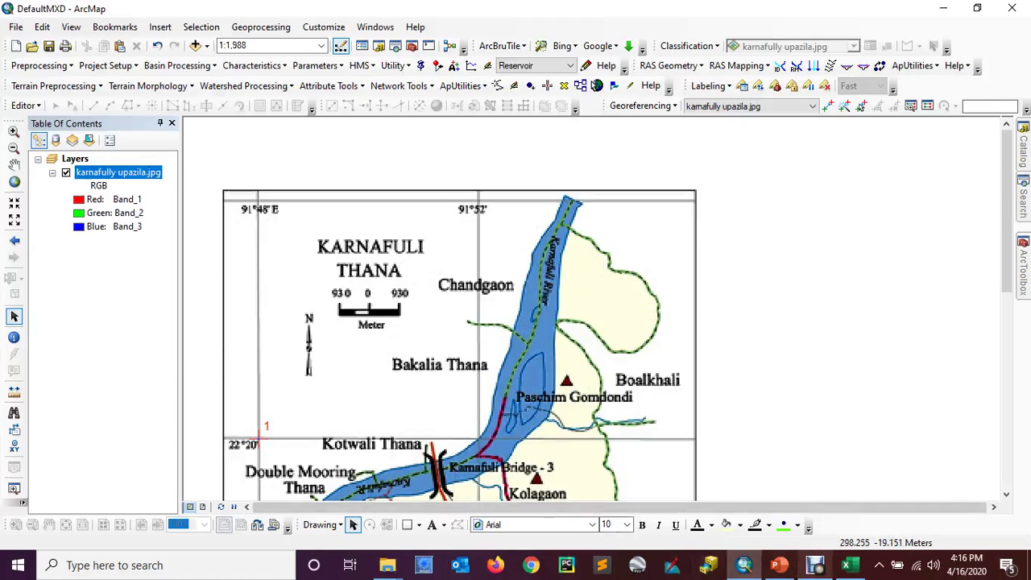
click(850, 565)
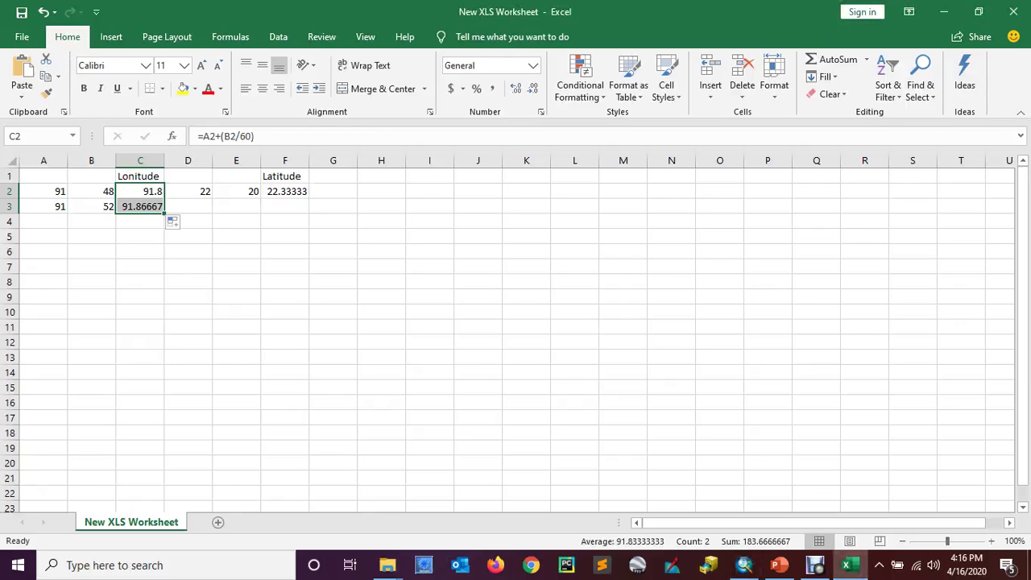
click(285, 192)
drag(309, 198, 309, 213)
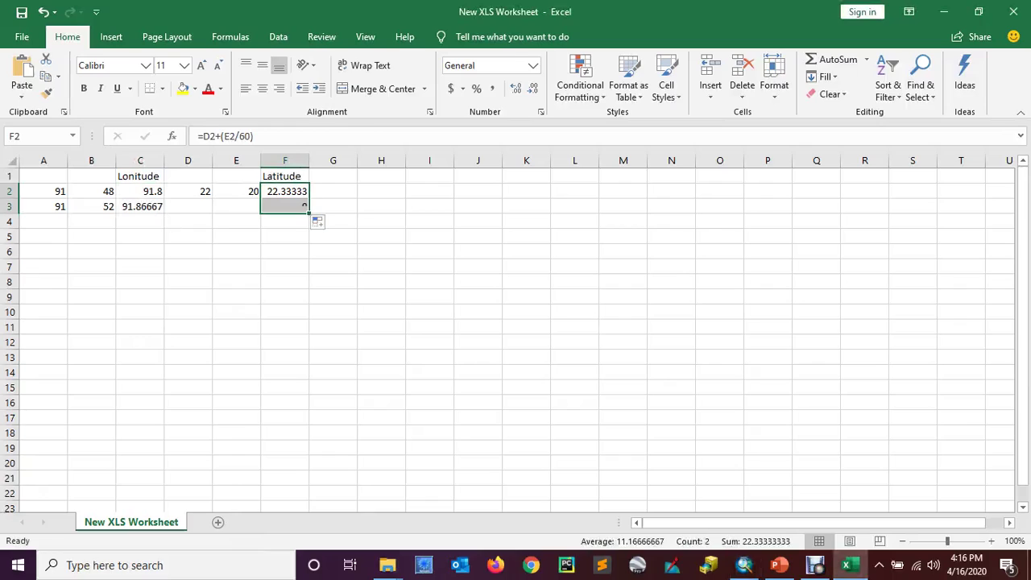
Step: Copy the latitude degrees 22 from D2 to D3 and the minutes 20 from E2 to E3
click(189, 191)
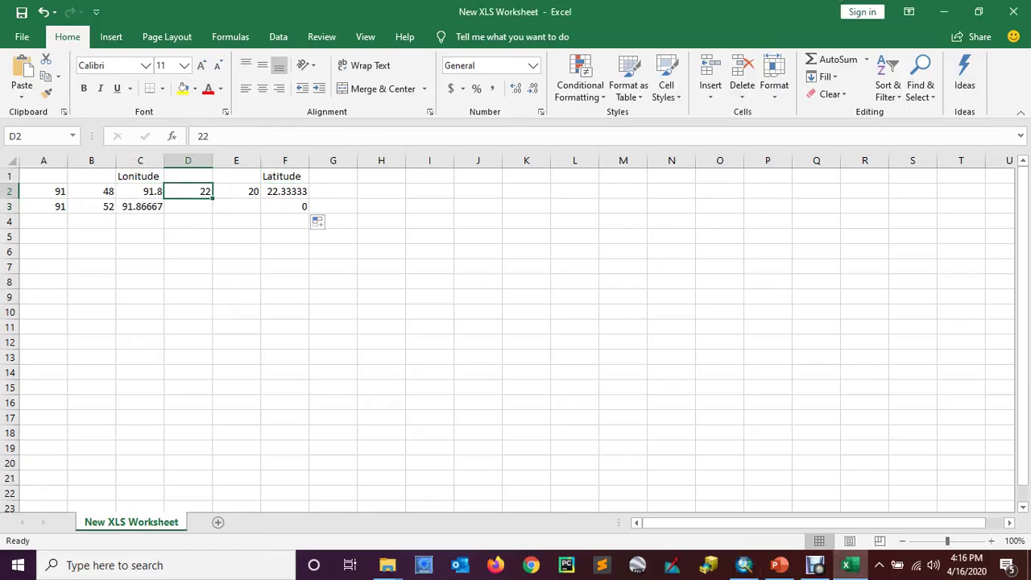
key(ctrl+c)
click(188, 207)
key(ctrl+v)
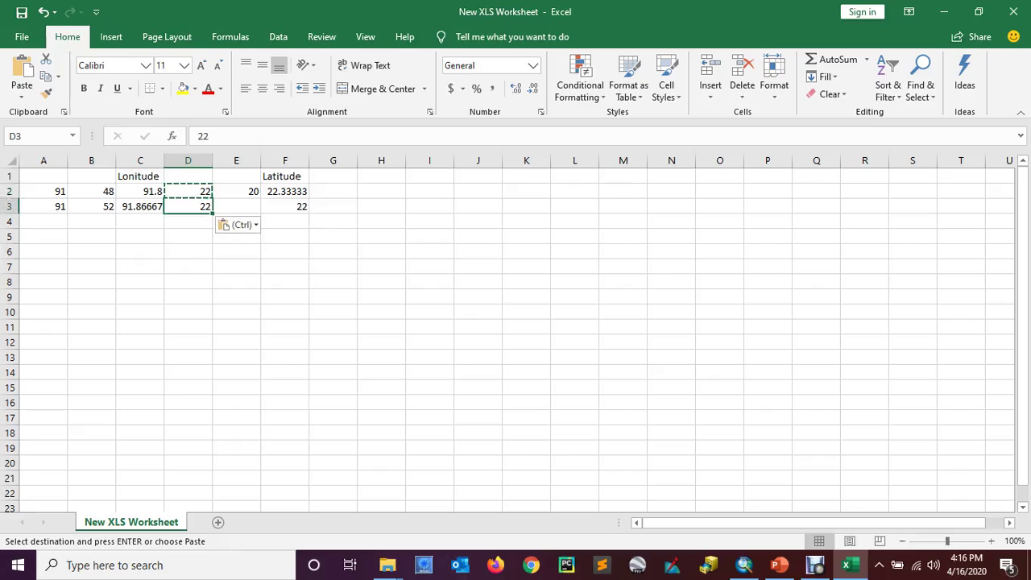
click(237, 192)
key(ctrl+c)
click(237, 207)
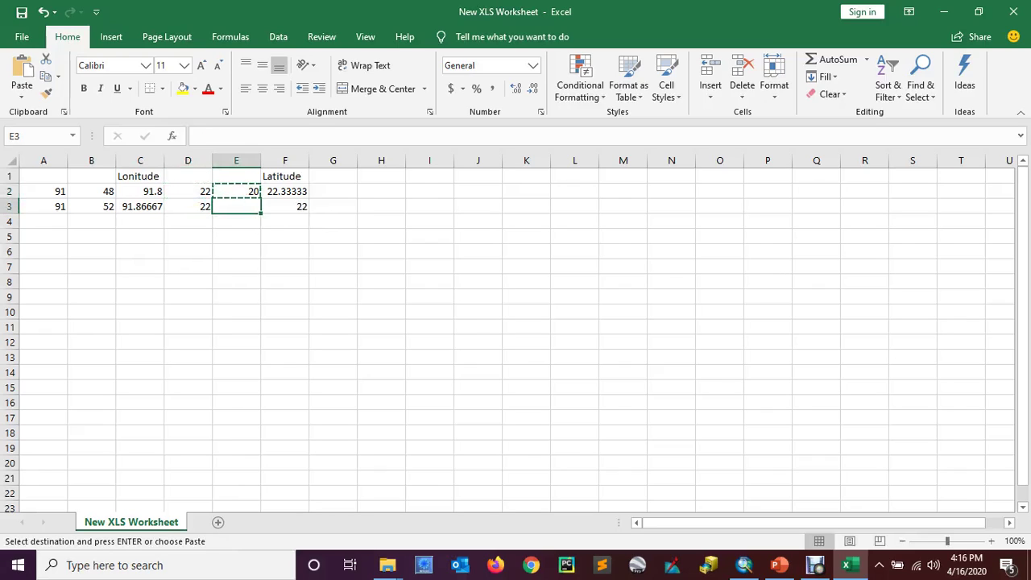
key(ctrl+v)
key(Escape)
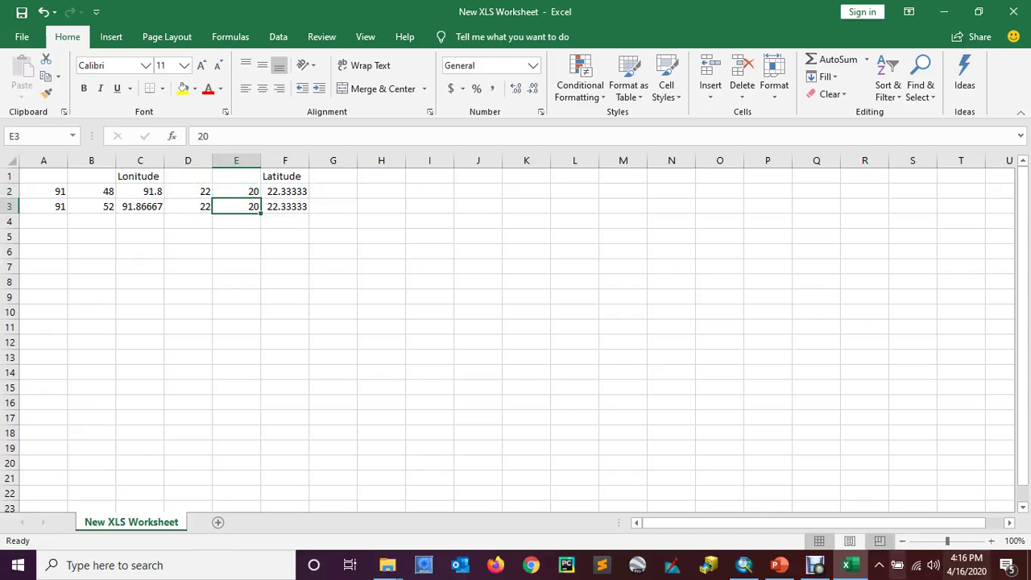
Step: Switch to ArcMap and draw a rectangle from the 91°52' line at the map's upper border to the right border at 22°20'
click(743, 565)
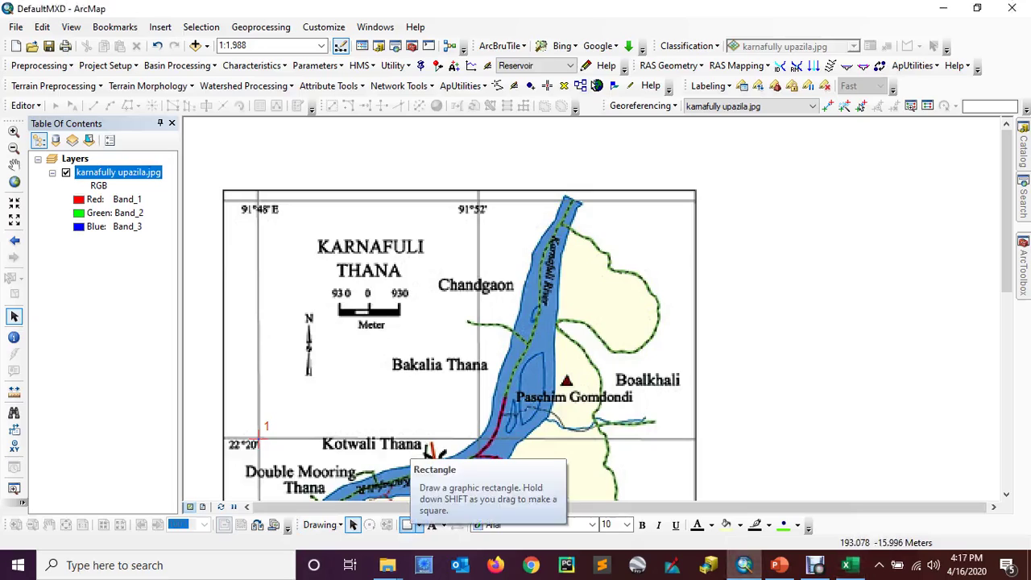
click(408, 525)
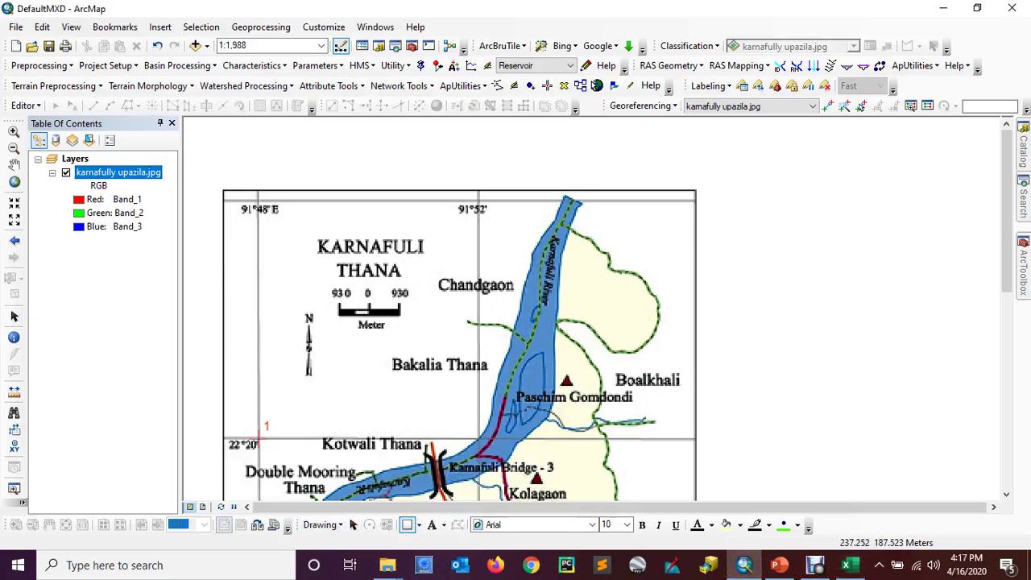
drag(477, 190, 695, 438)
Step: Set the rectangle graphic to no fill colour, a black outline and an outline width of 2
right_click(585, 356)
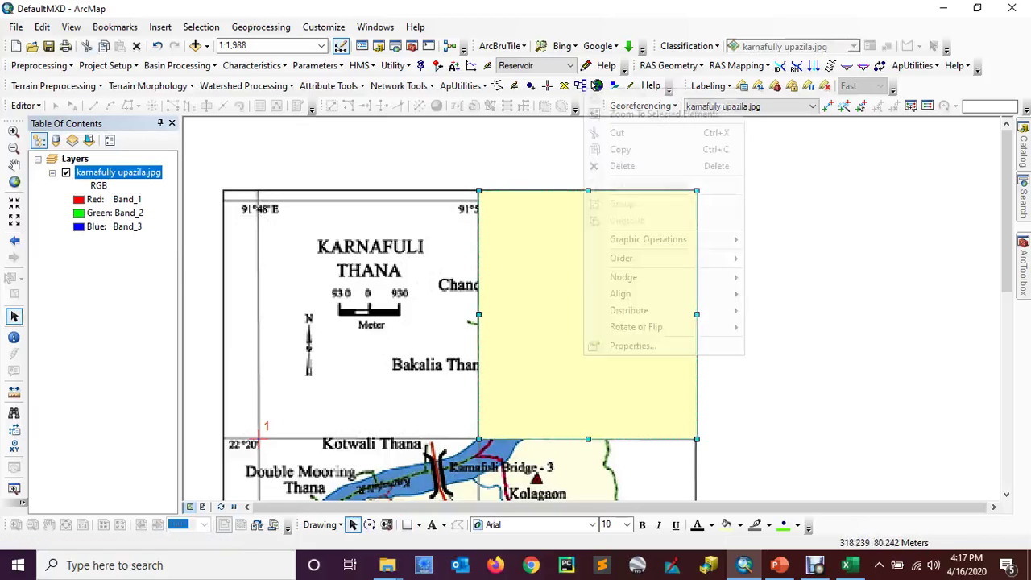
click(632, 345)
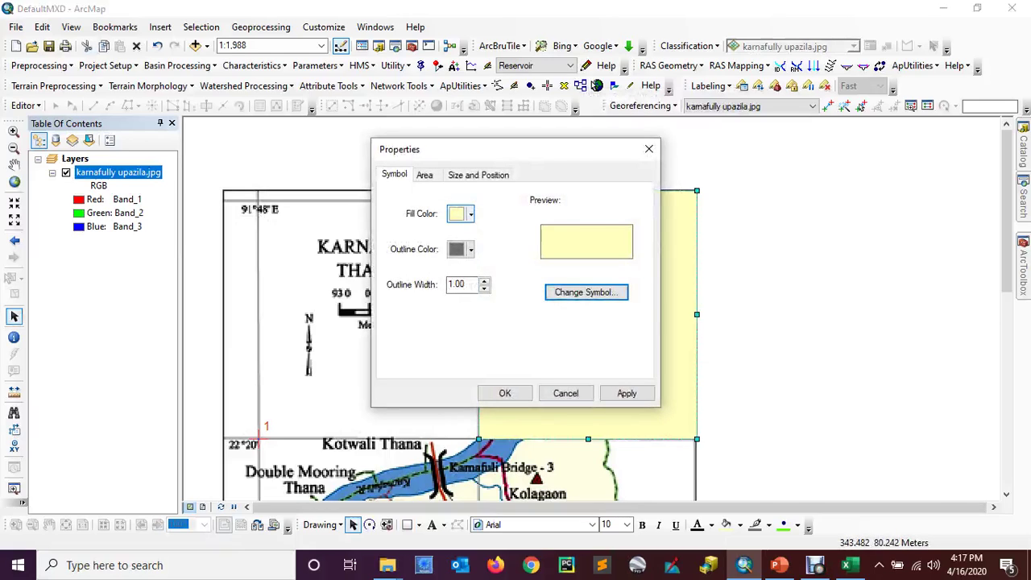
click(464, 213)
click(528, 235)
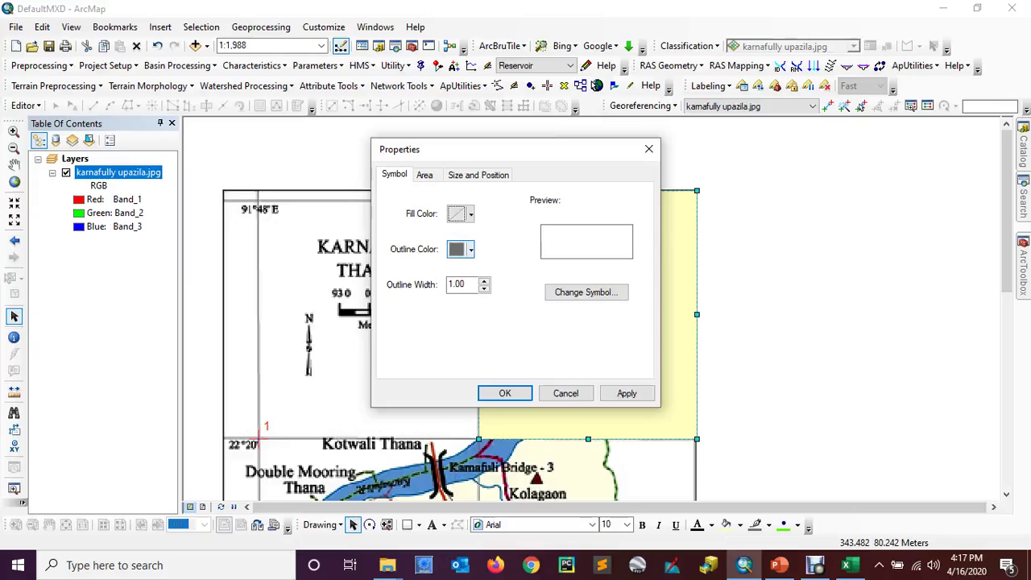
click(465, 249)
click(453, 411)
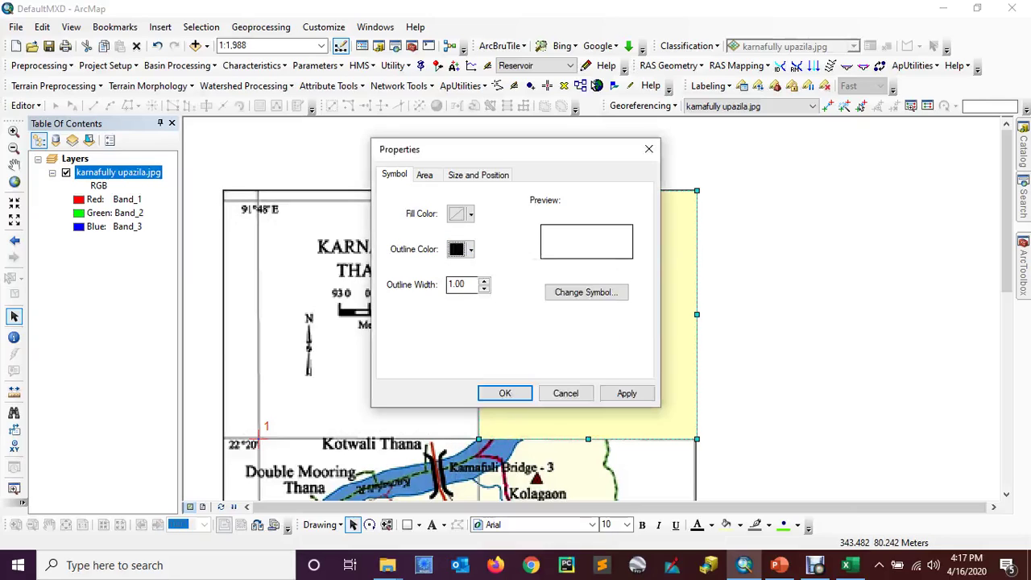
double_click(462, 283)
text(2)
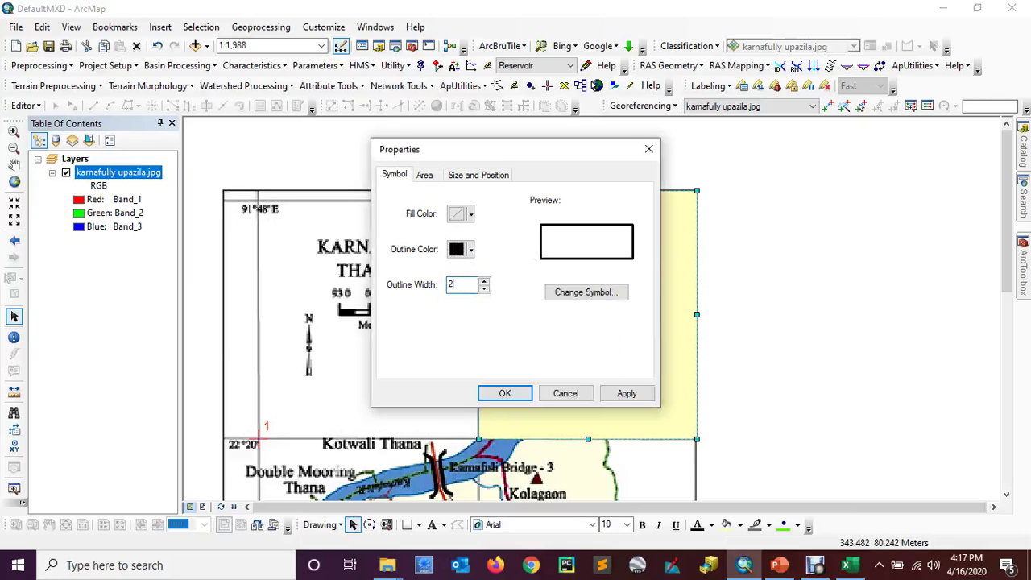
click(504, 392)
click(792, 392)
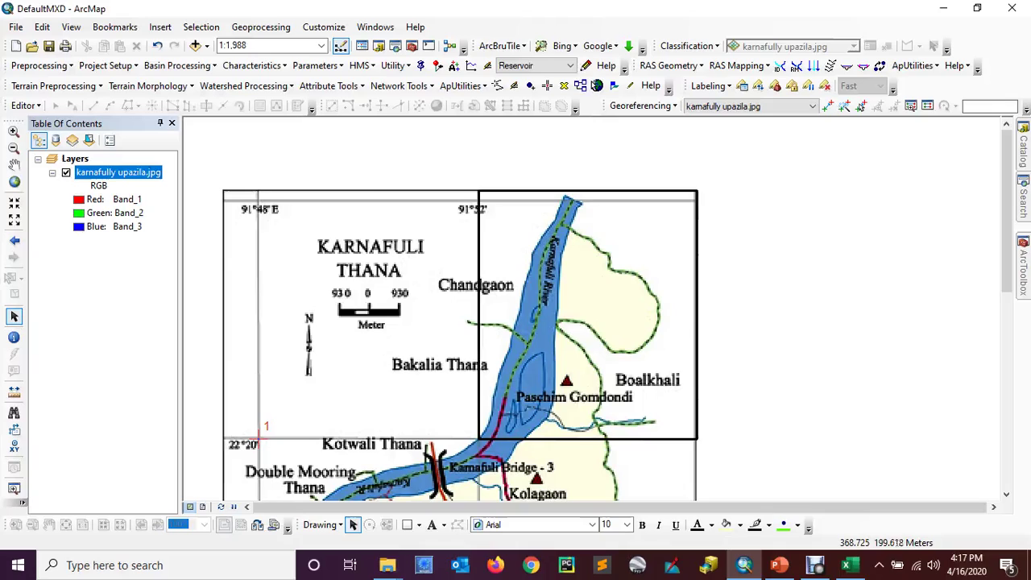
Step: Add a control point at the 91°52' and 22°20' grid intersection and set its X to 91.86667 from Excel cell C3
click(827, 106)
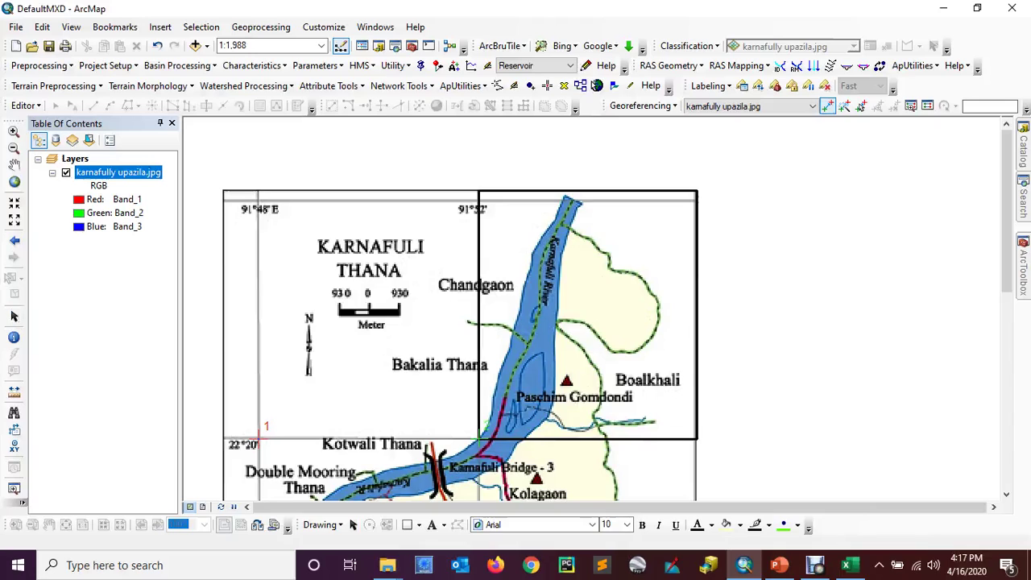
right_click(479, 439)
click(515, 447)
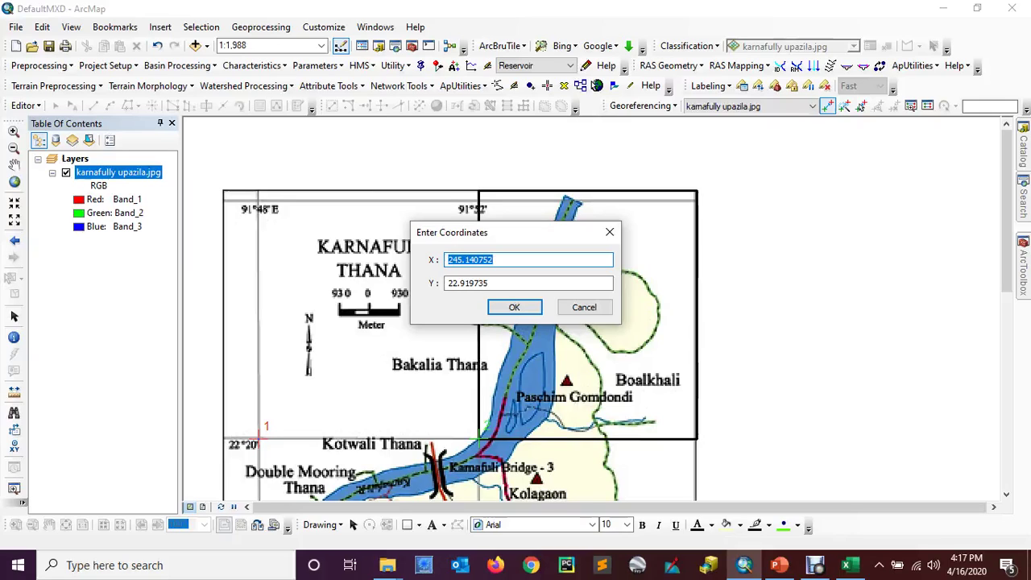
click(847, 565)
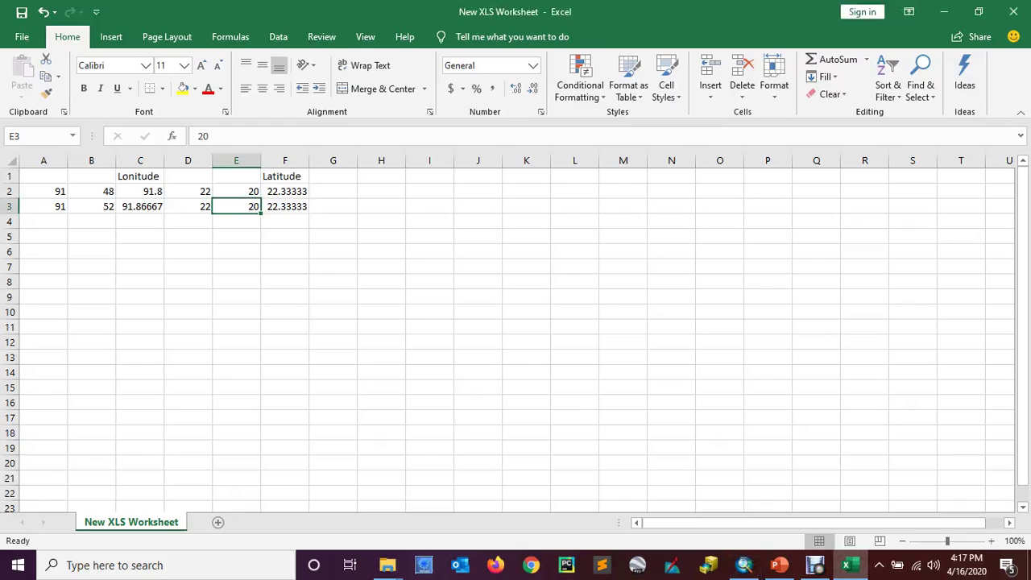
click(140, 206)
click(140, 251)
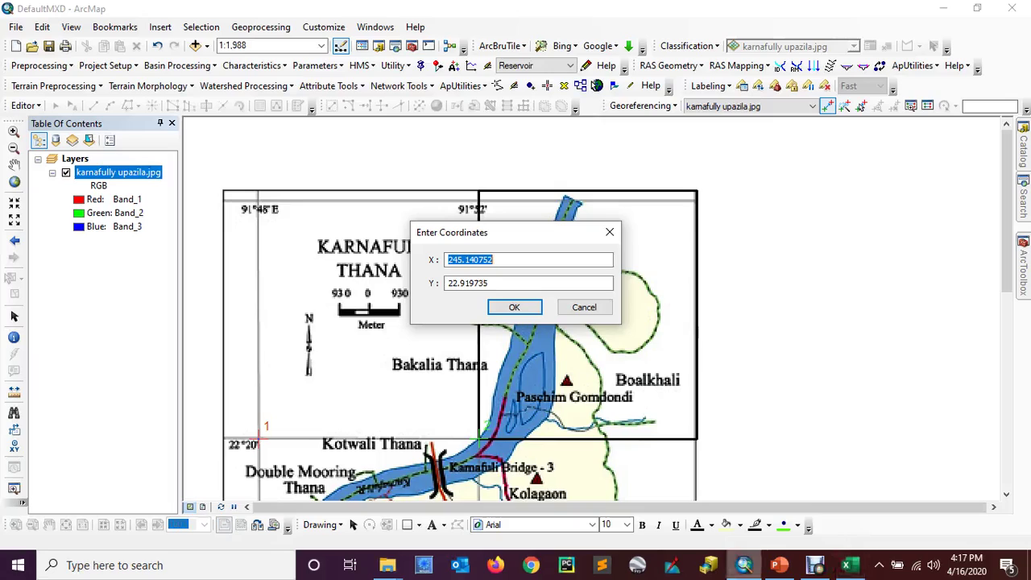
click(744, 564)
text(91)
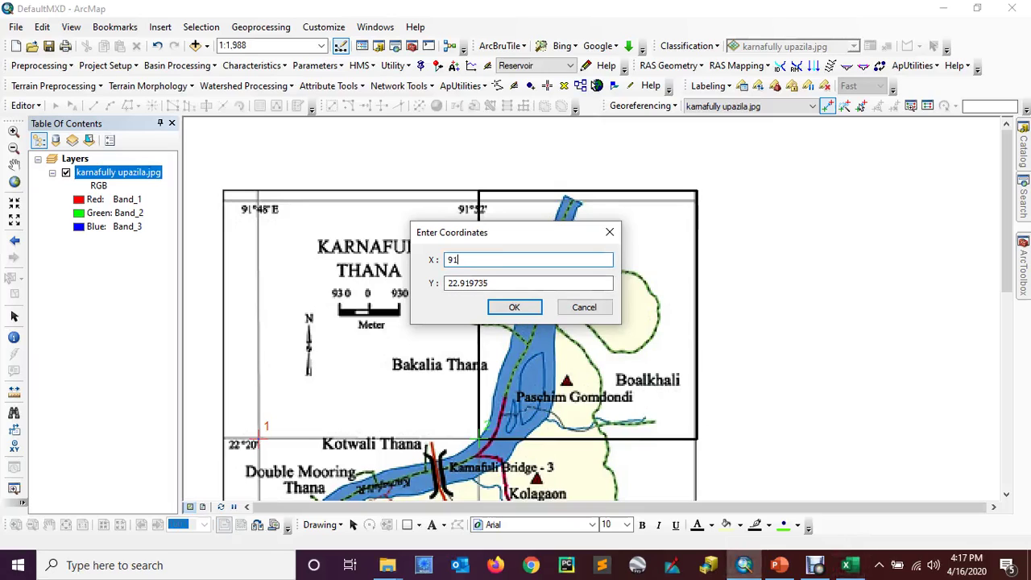
text(.86667)
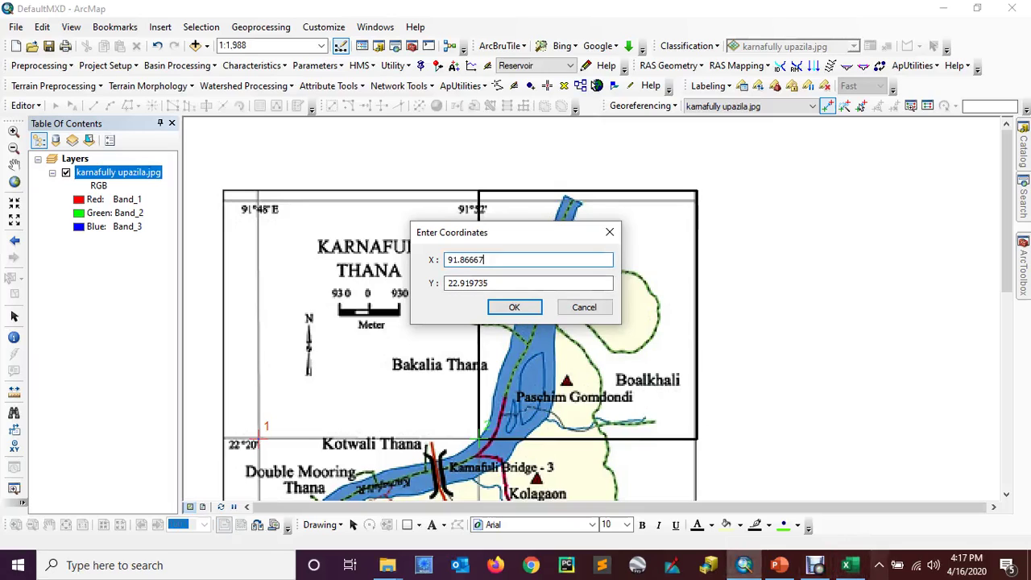
Step: Set the control point's Y coordinate to 22.33333 and accept the coordinates
click(845, 564)
click(847, 564)
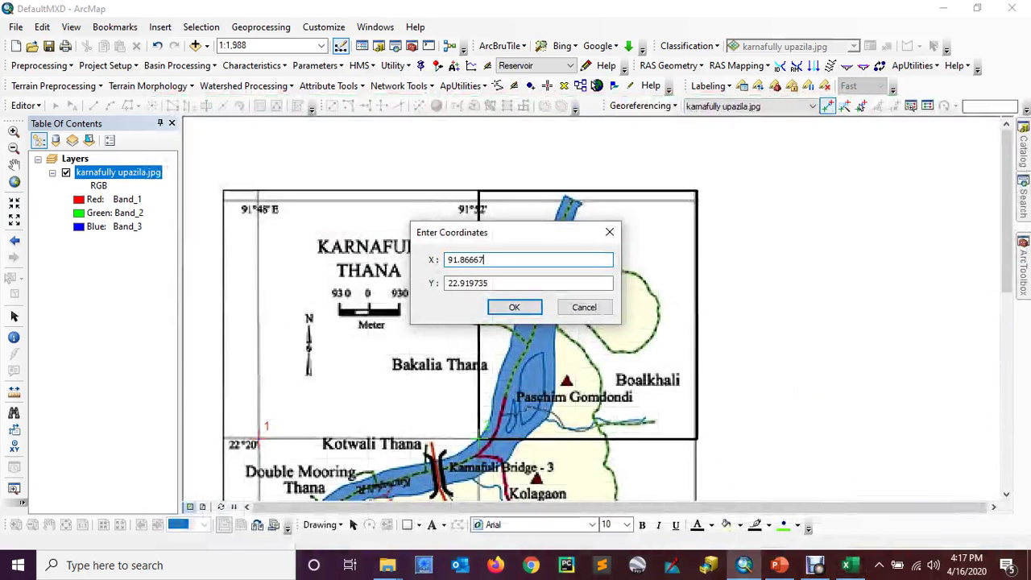
key(Tab)
text(2)
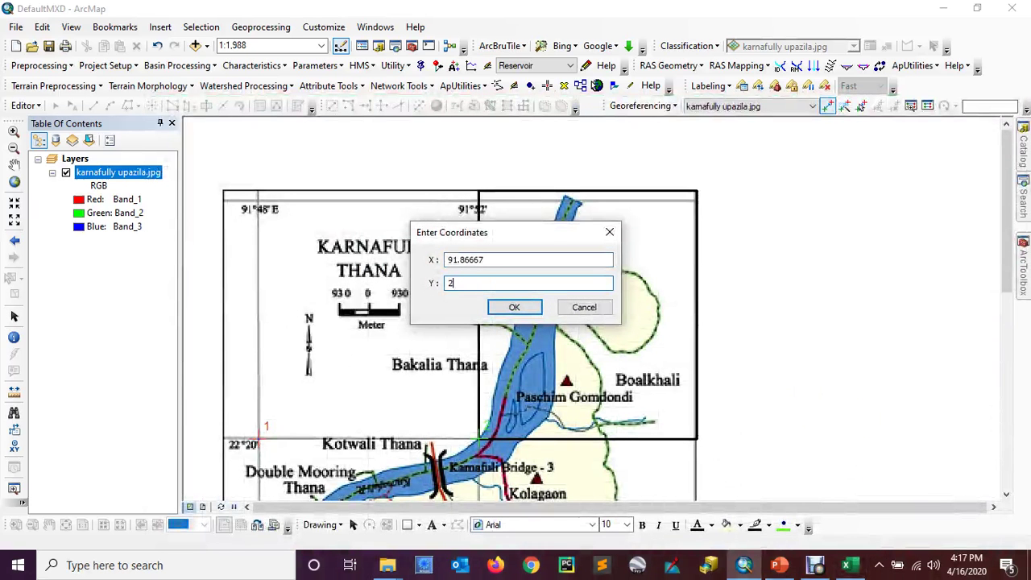
text(2.33333)
key(Return)
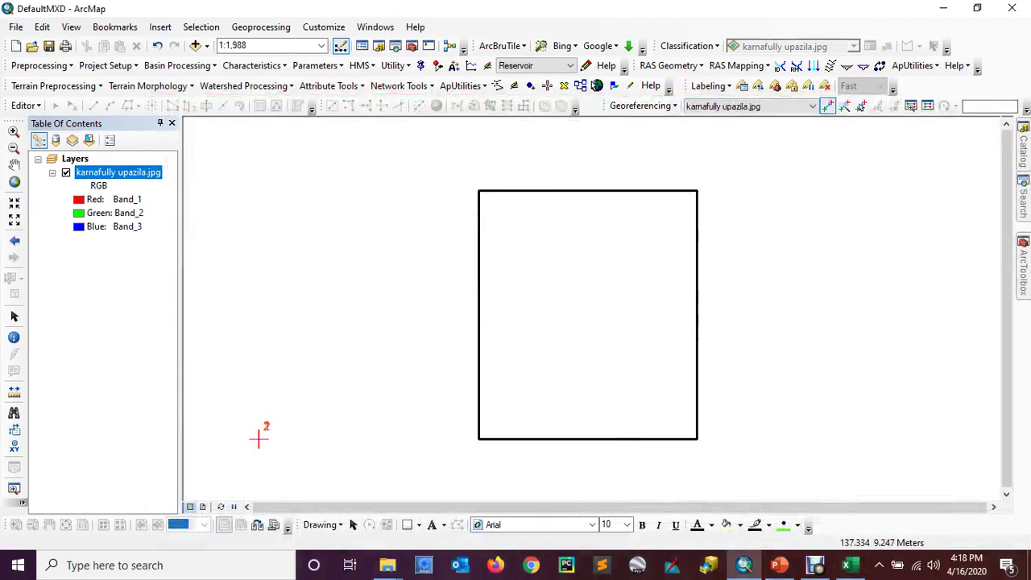
Step: Delete the rectangle graphic and zoom to the karnafully upazila.jpg layer
click(353, 525)
click(497, 386)
key(Delete)
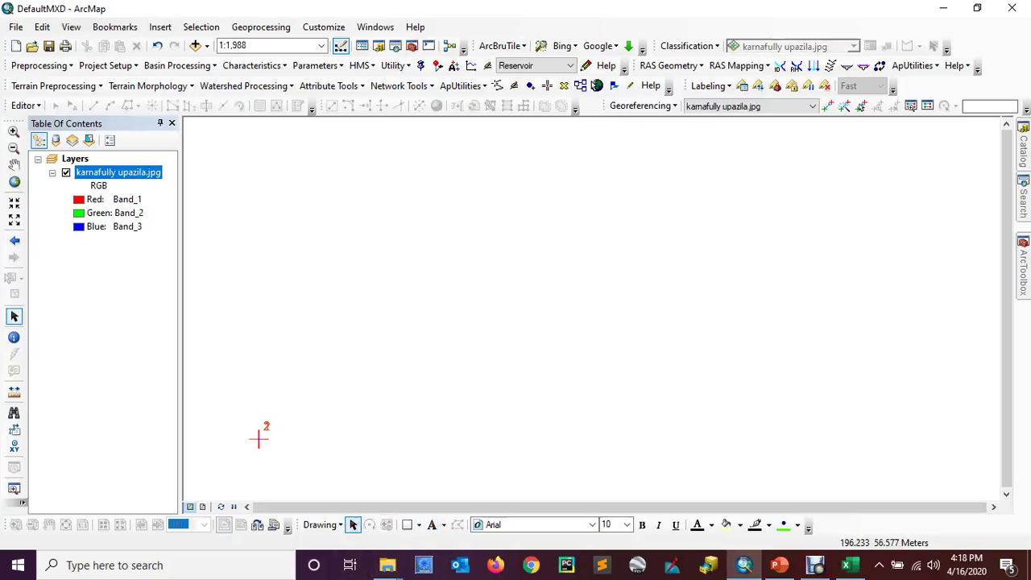
right_click(121, 174)
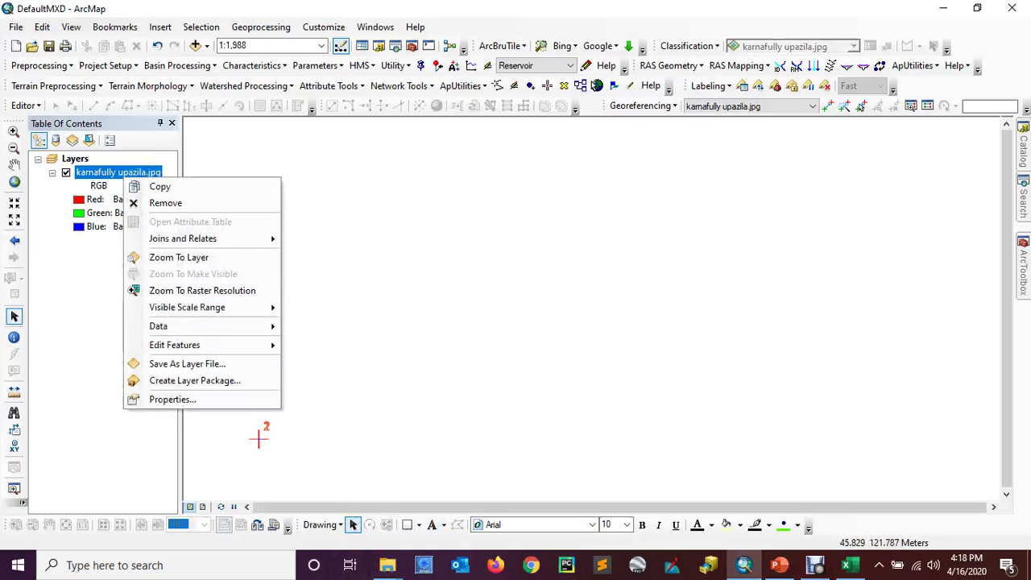
click(185, 256)
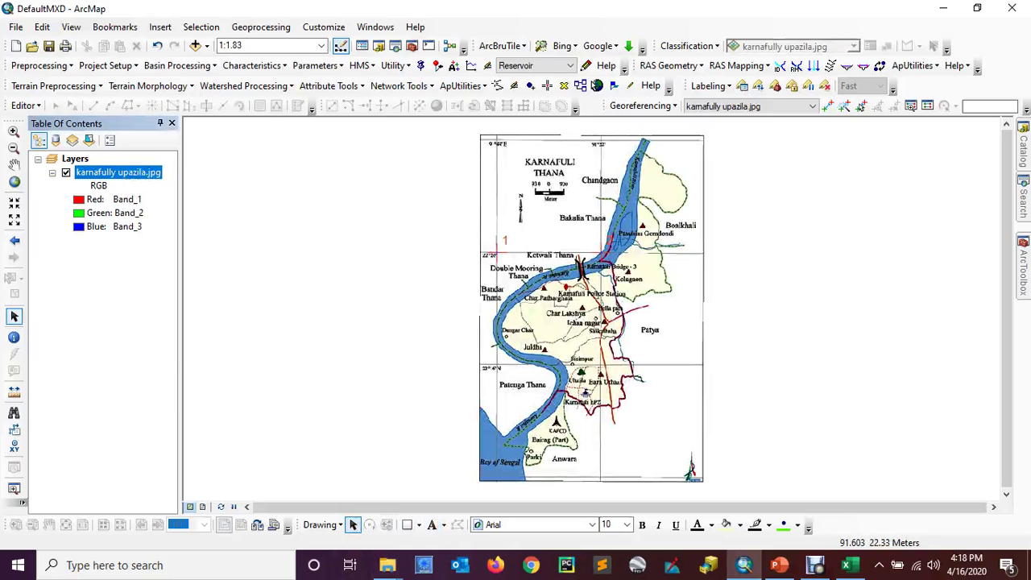
Step: Examine the grid lines around the 22°16' N latitude label and the 91°52' longitude label on the map
right_click(118, 173)
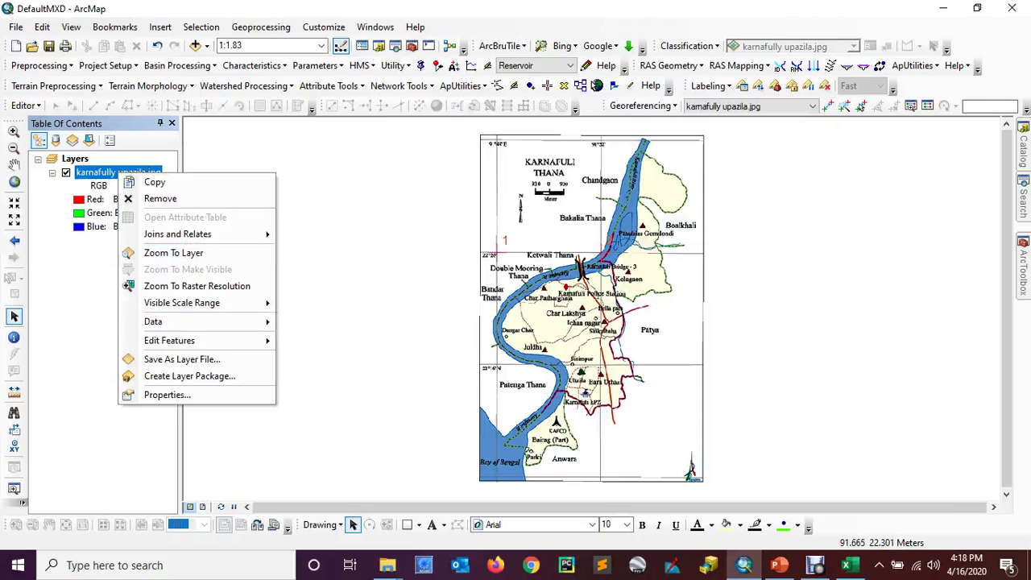
click(14, 148)
click(14, 132)
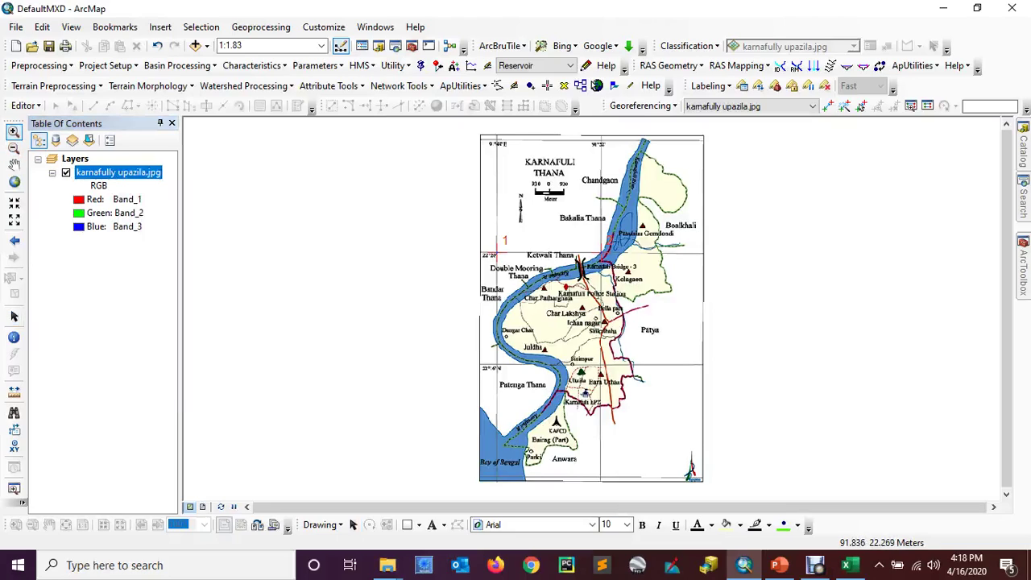
drag(549, 352, 727, 501)
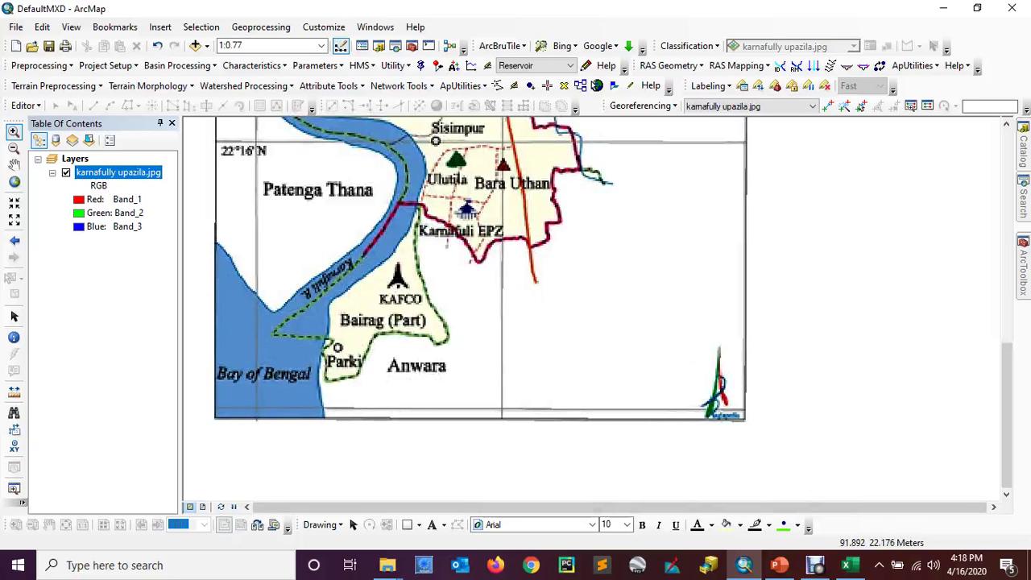
drag(568, 246, 682, 436)
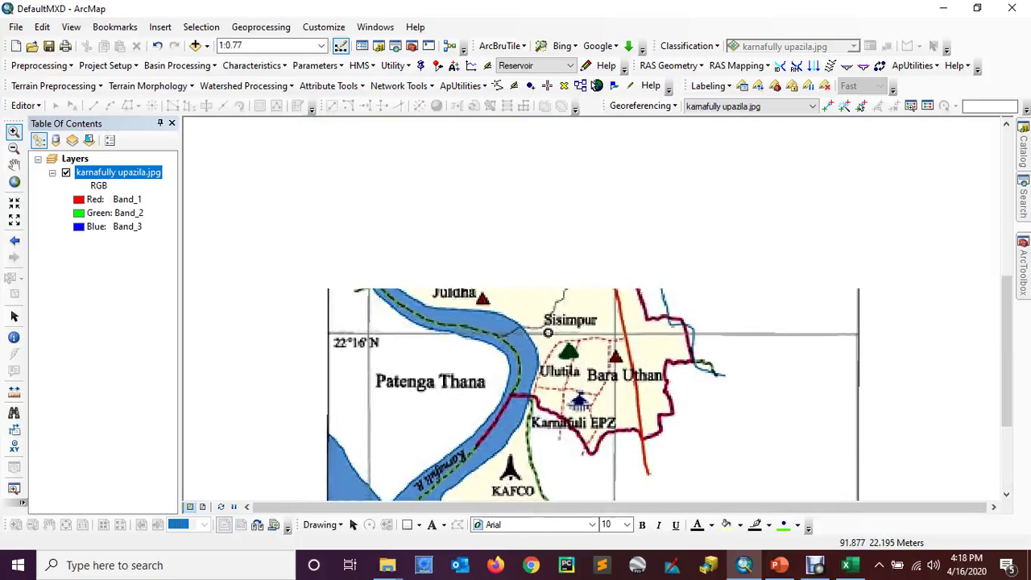
drag(537, 423, 570, 308)
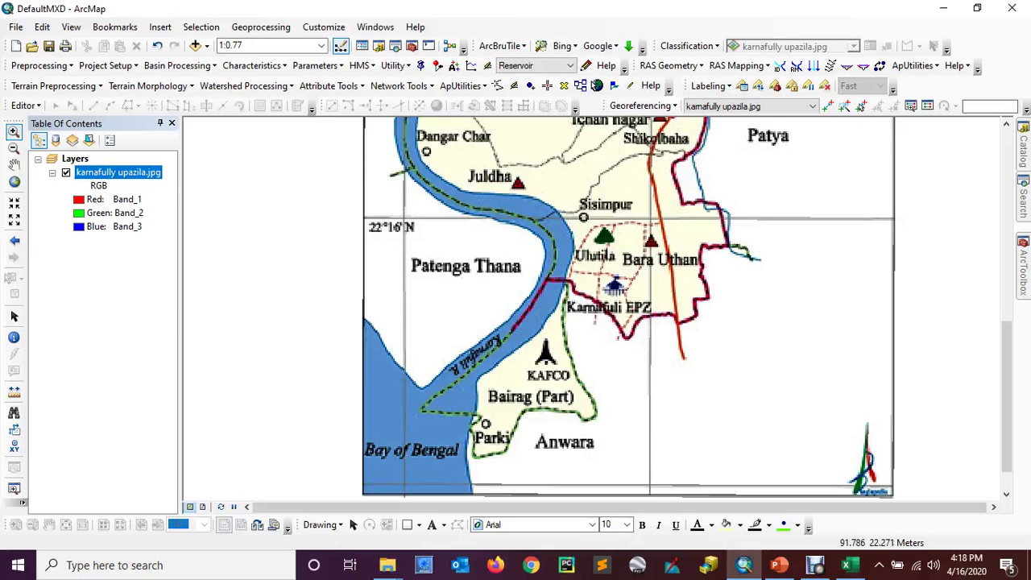
drag(358, 191, 579, 378)
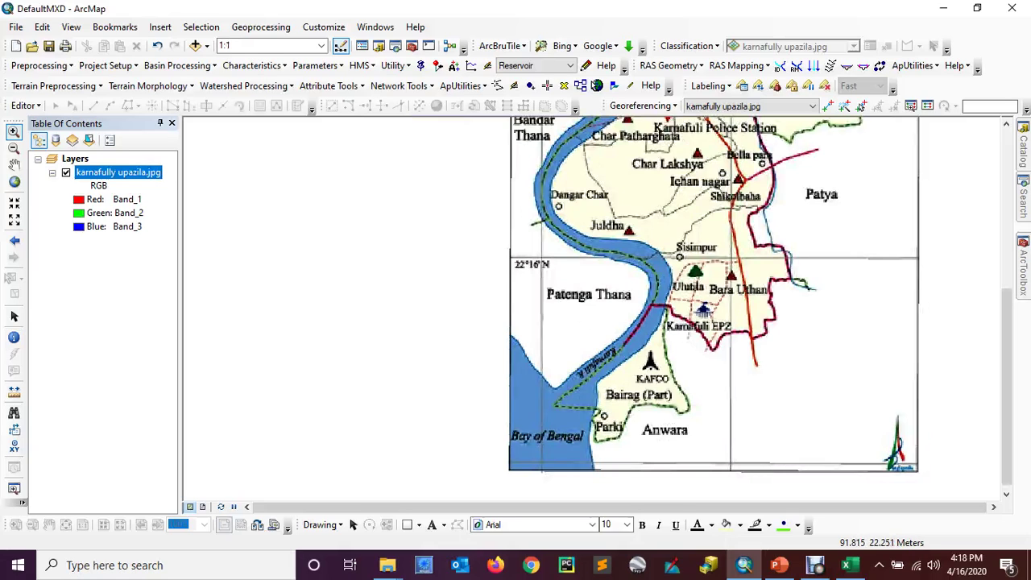
drag(715, 276, 446, 401)
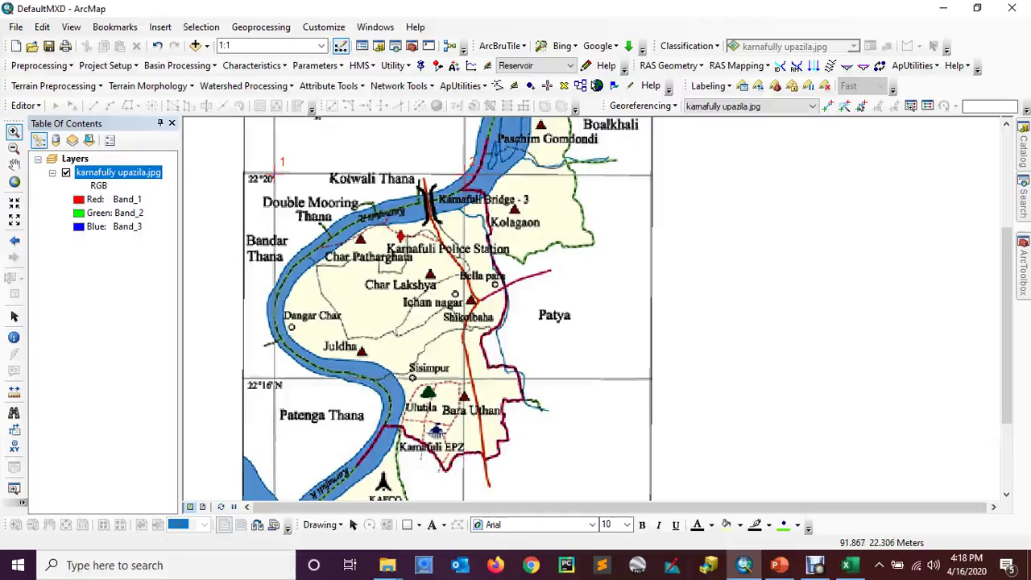
drag(459, 179, 468, 226)
key(Up)
key(Up)
key(Up)
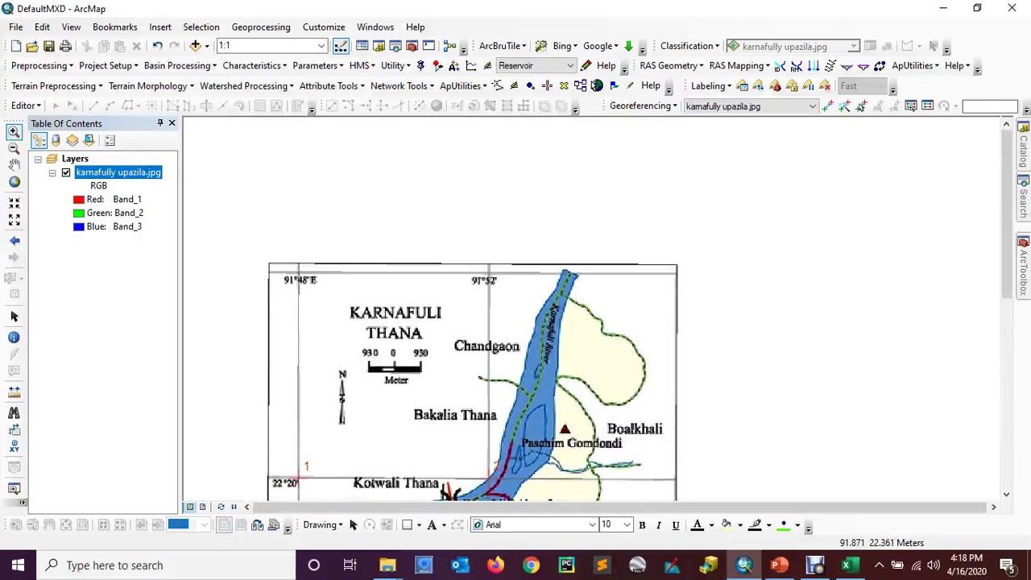
Step: Draw a rectangle from the 91°52' and 22°16' grid intersection to the map frame's lower-right corner
drag(501, 398, 548, 78)
drag(556, 332, 549, 59)
drag(545, 286, 496, 392)
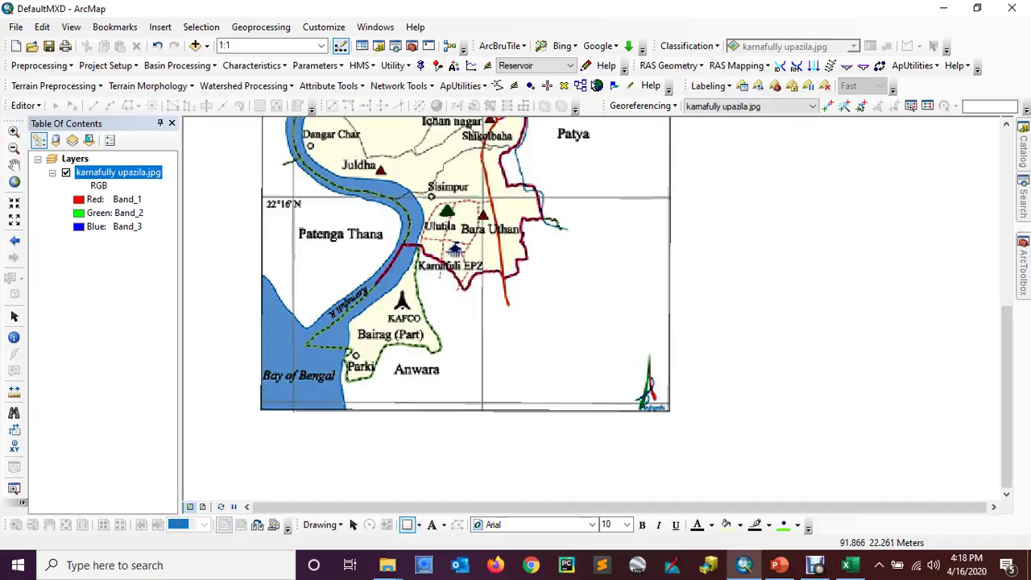
drag(482, 196, 669, 411)
Step: Give the rectangle in the map's lower-right part no fill colour and a black outline of width 2
right_click(567, 274)
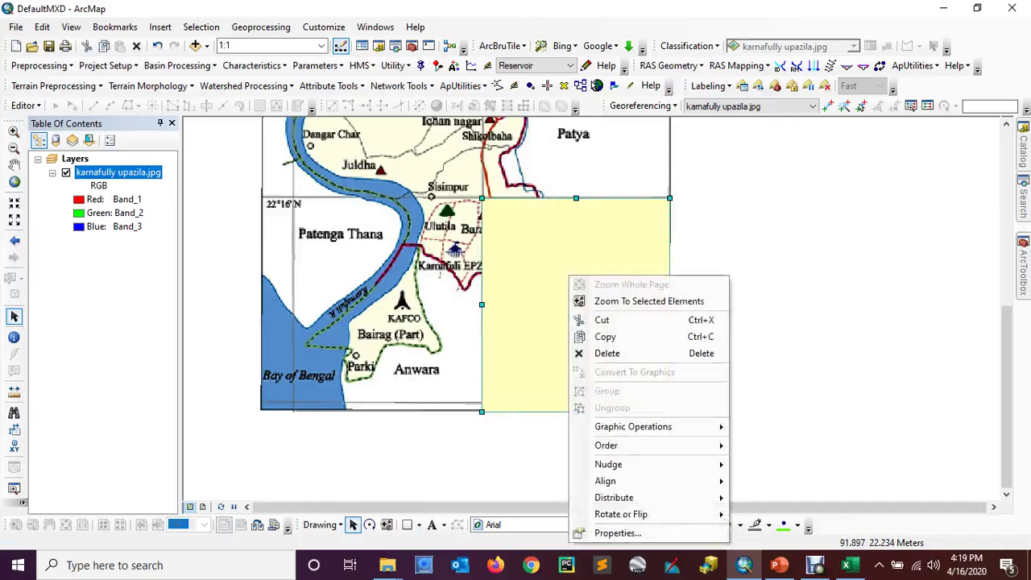
click(596, 531)
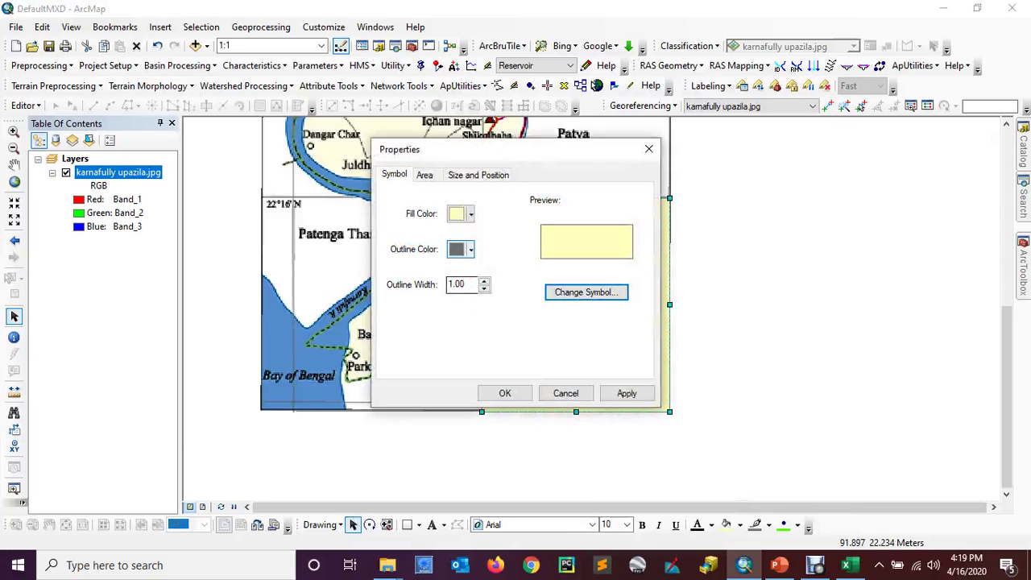
click(471, 213)
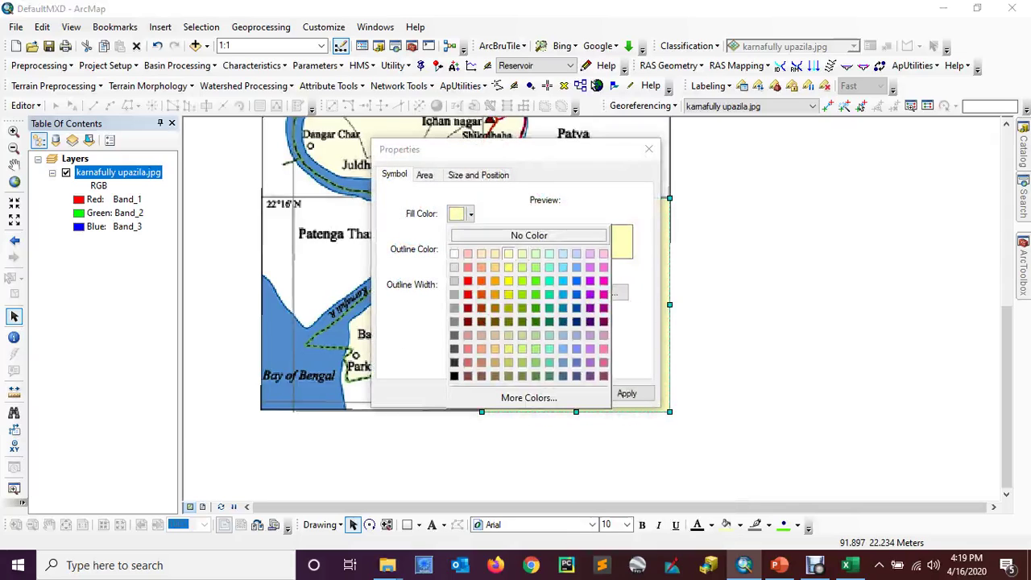
click(528, 235)
click(470, 249)
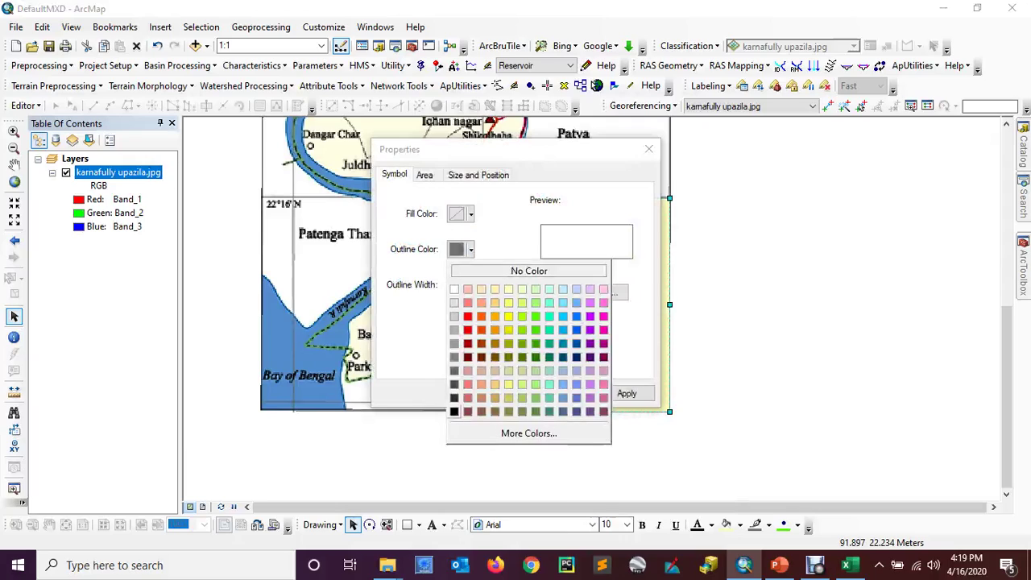
click(453, 410)
double_click(463, 284)
text(2)
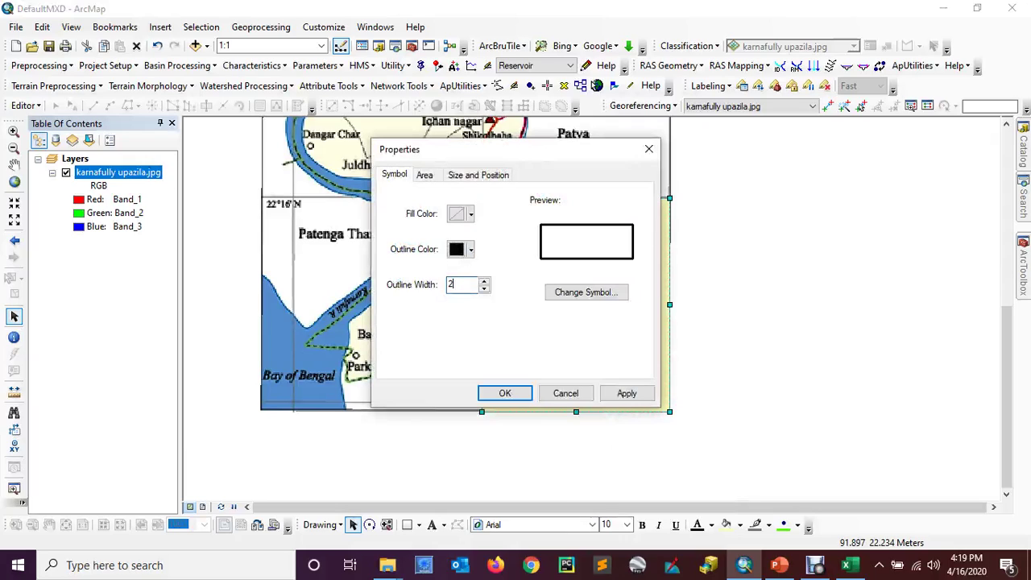
click(505, 393)
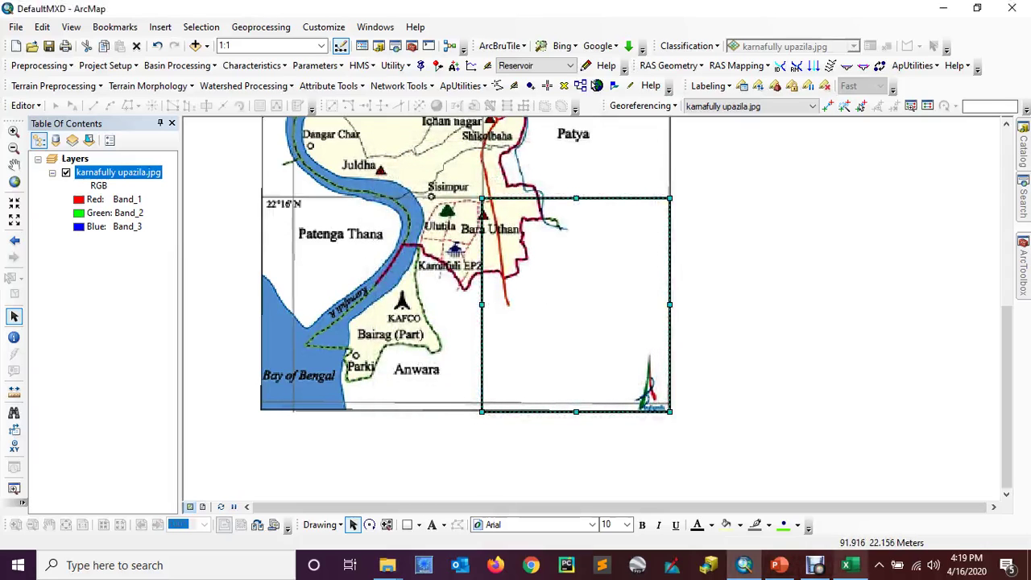
Step: Switch to Excel and copy the longitude degrees 91 and minutes 52 from row 3 into A4 and B4
click(849, 565)
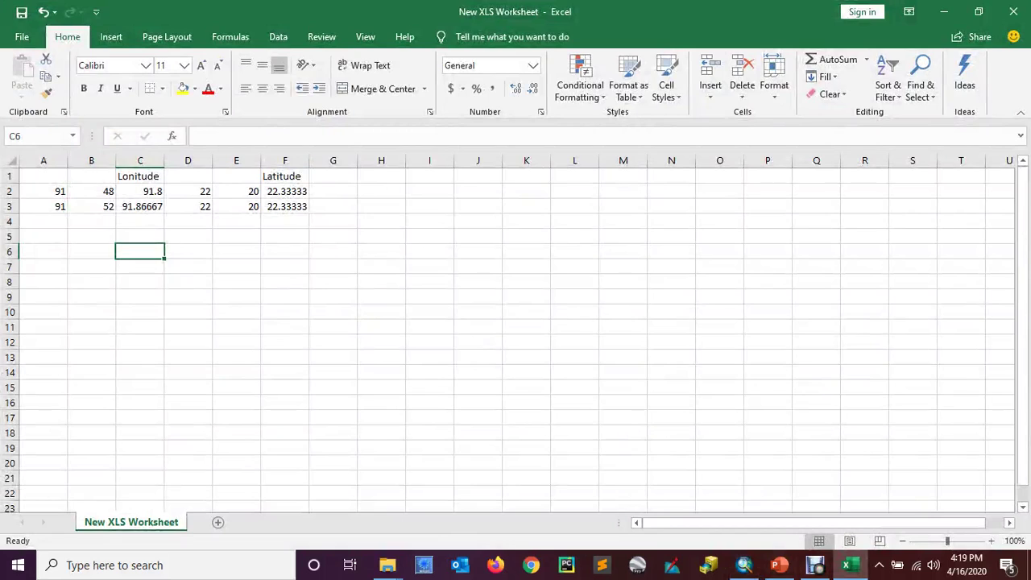
click(44, 206)
key(ctrl+c)
key(Down)
key(ctrl+v)
click(91, 206)
key(ctrl+c)
key(Down)
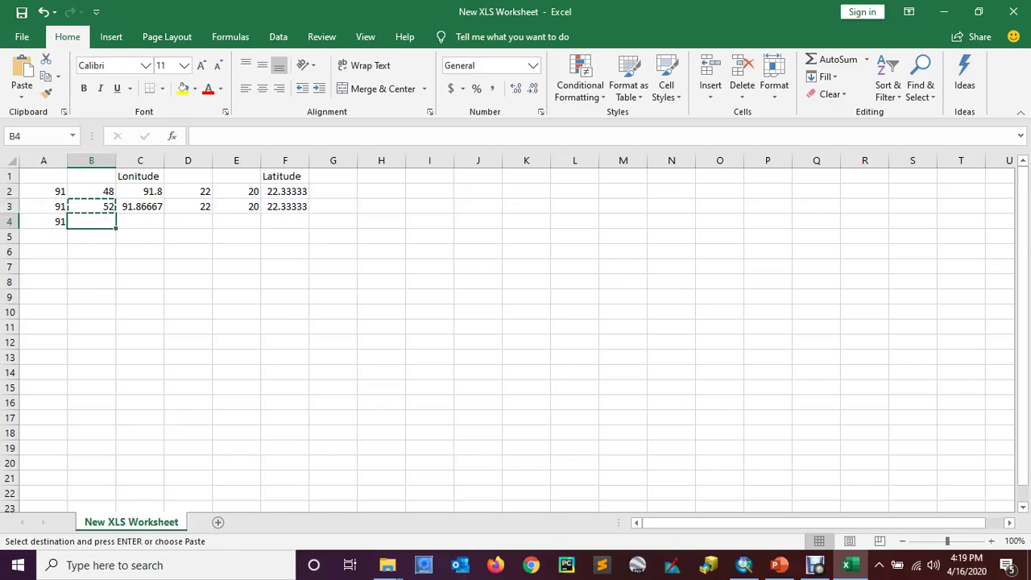
key(ctrl+v)
Step: Enter the latitude degrees 22 in D4 and minutes 16 in E4
click(187, 221)
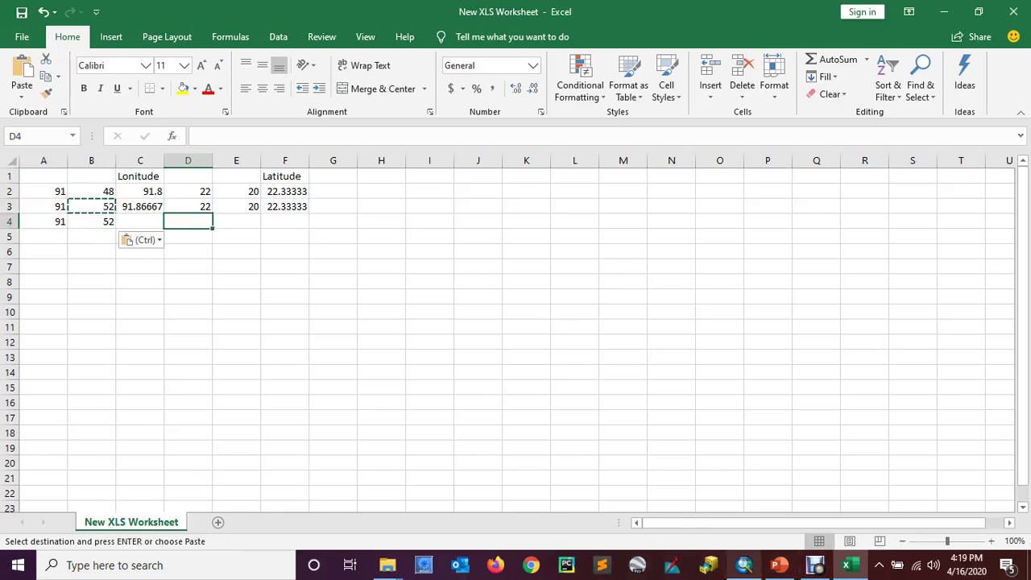
click(743, 565)
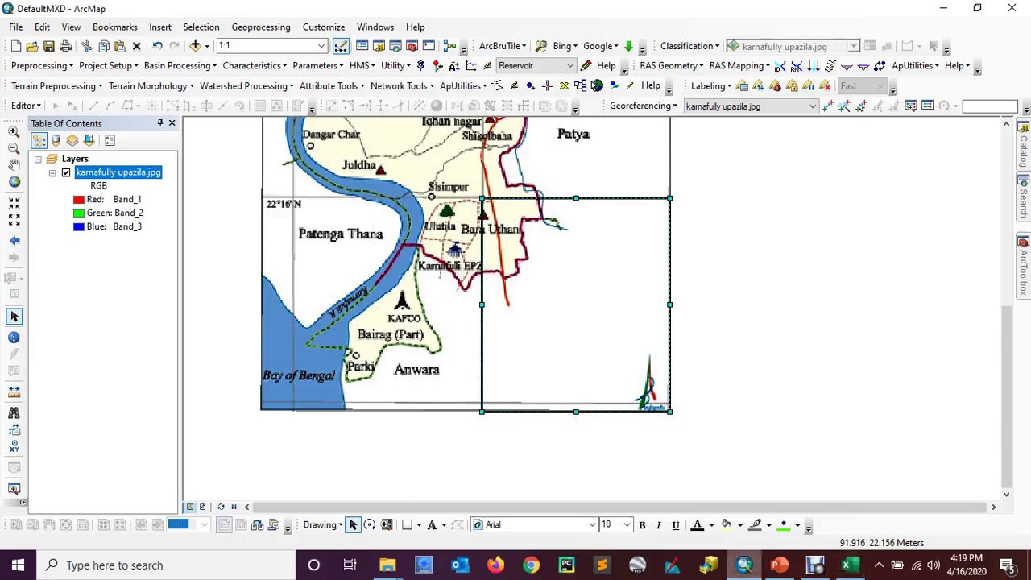
key(alt+Tab)
text(22)
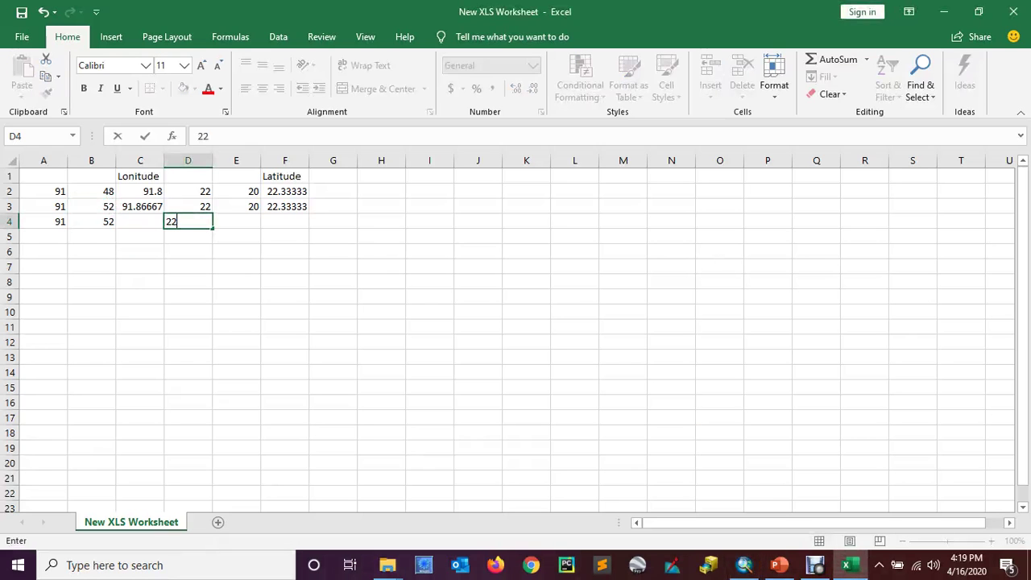
key(Tab)
text(1)
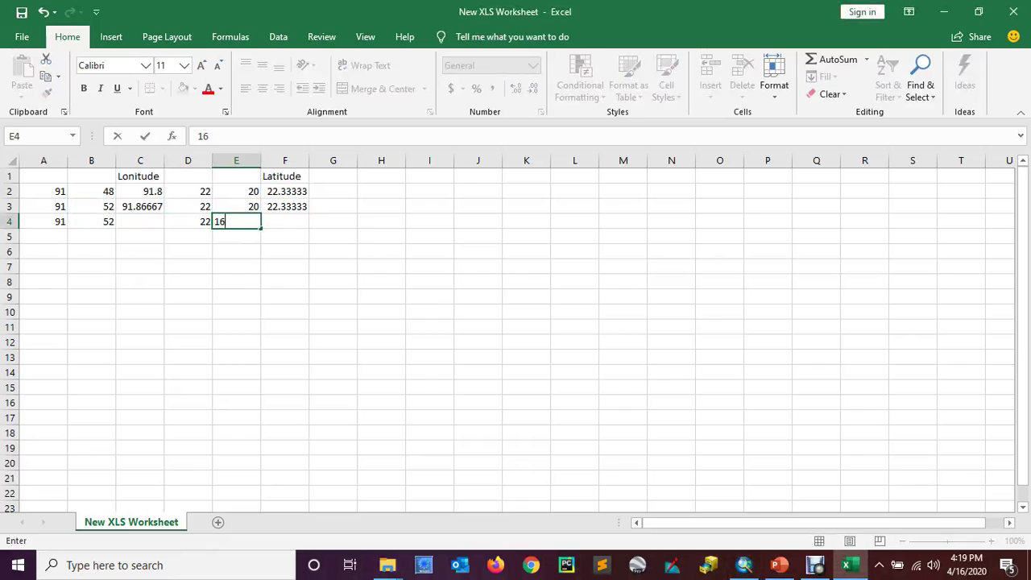
text(6)
Step: Fill the longitude formula from C3 and the latitude formula from F3 into row 4
click(140, 206)
drag(164, 213, 153, 227)
click(286, 206)
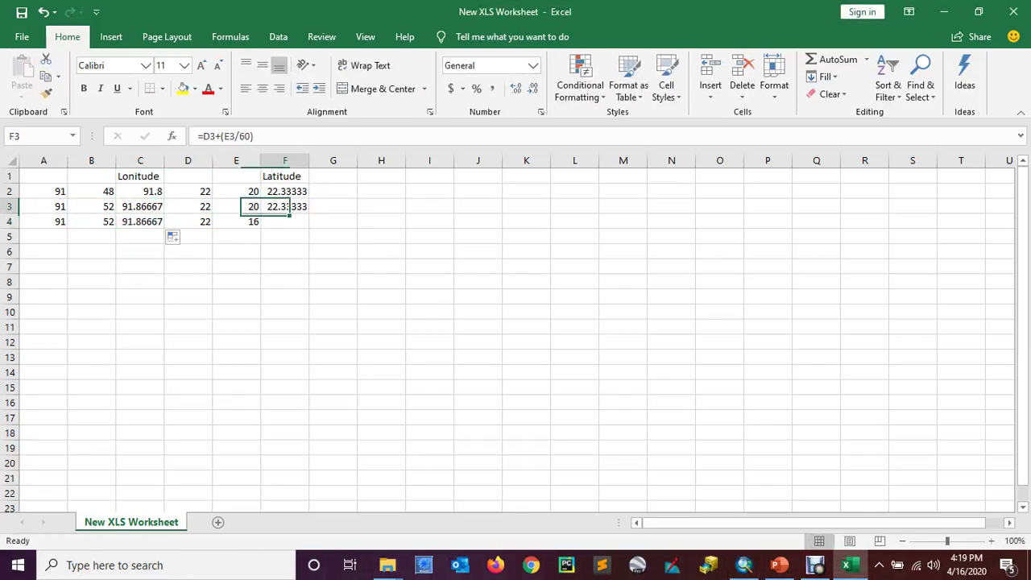
drag(308, 213, 309, 228)
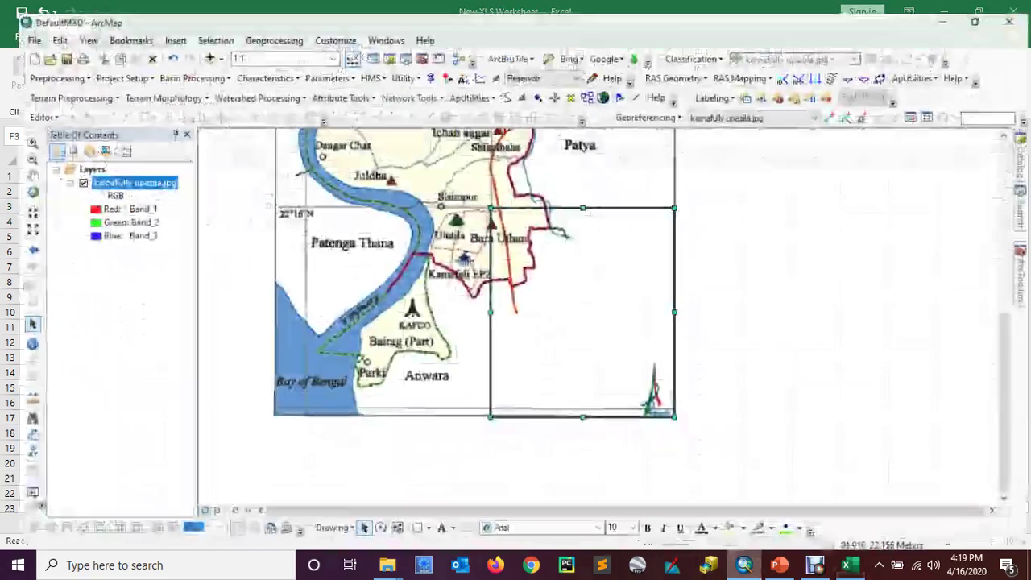
Step: Switch to ArcMap and add a control point at the 91°52' and 22°16' grid intersection, entering Y 22.26667 from the Excel worksheet
click(743, 565)
click(699, 472)
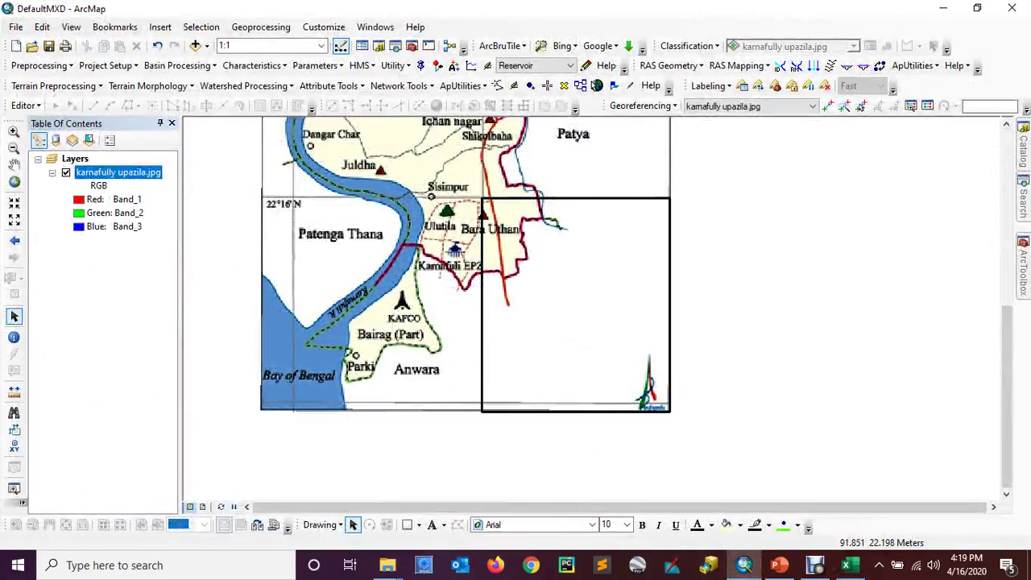
click(827, 105)
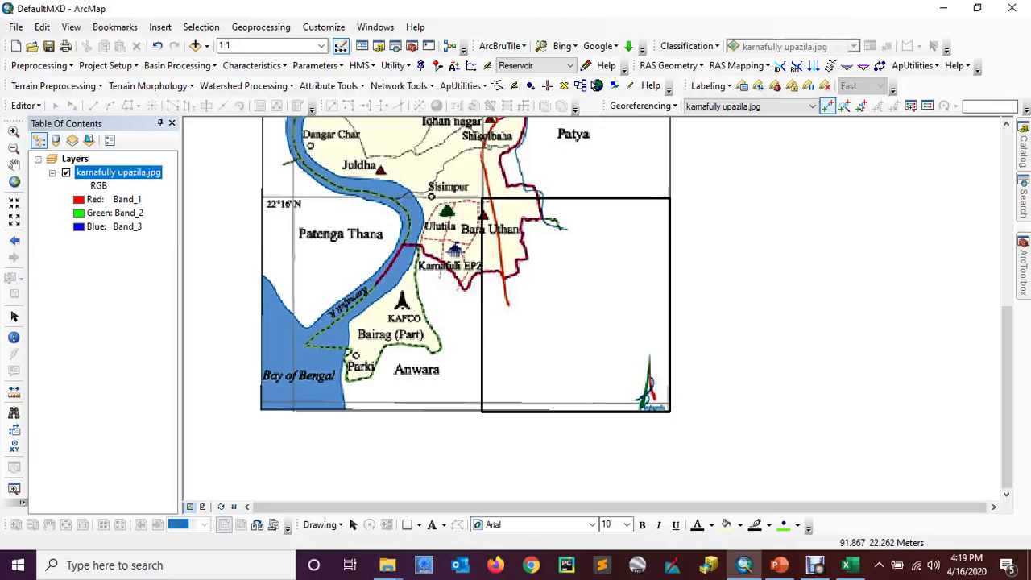
right_click(482, 196)
click(532, 203)
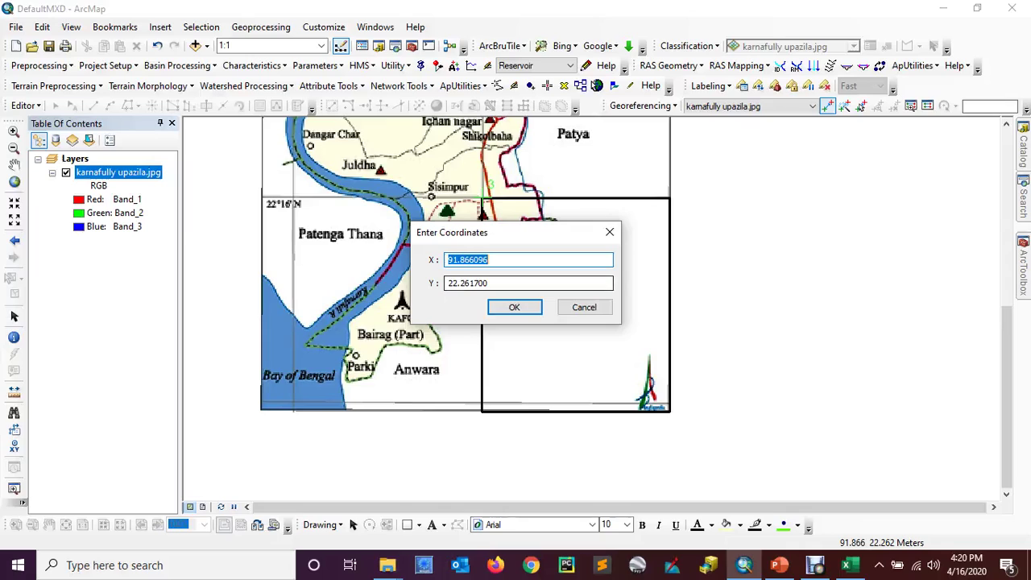
click(491, 283)
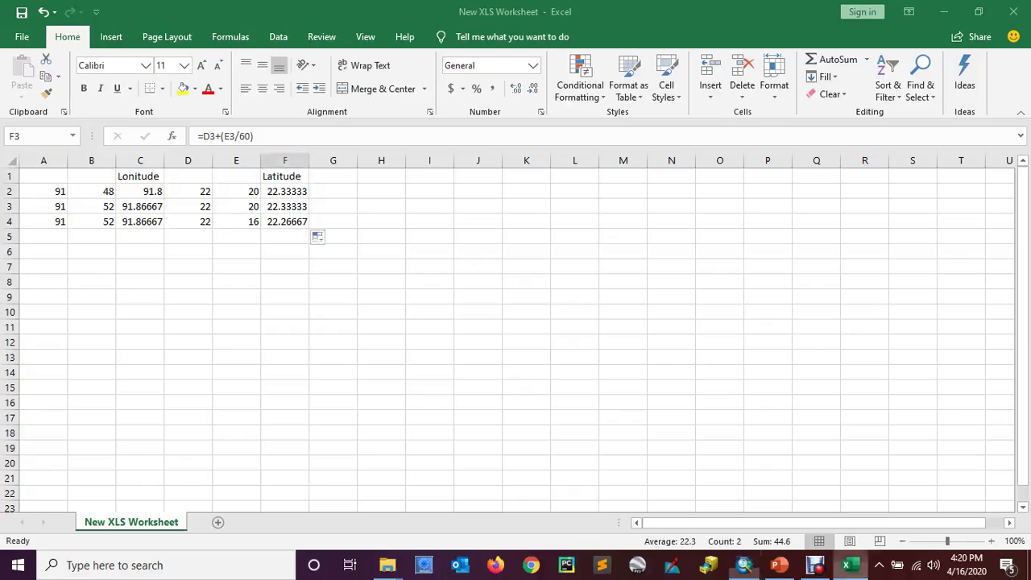
click(846, 565)
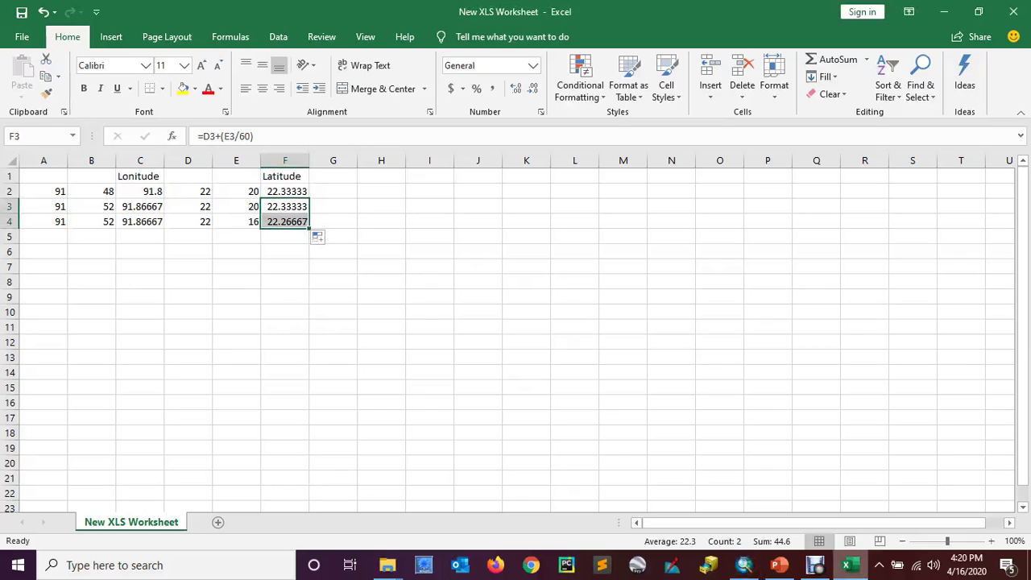
click(849, 565)
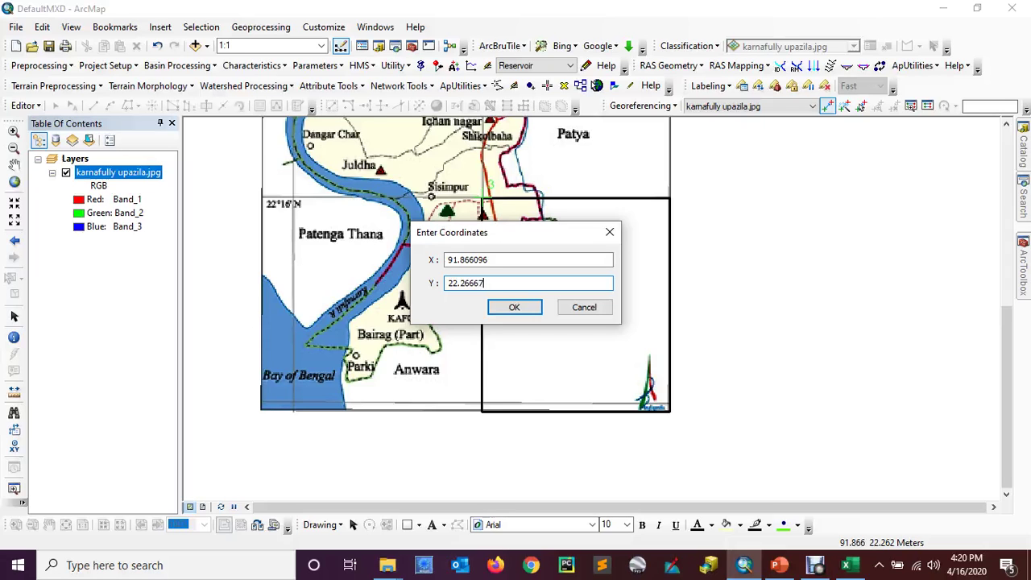
key(alt+Tab)
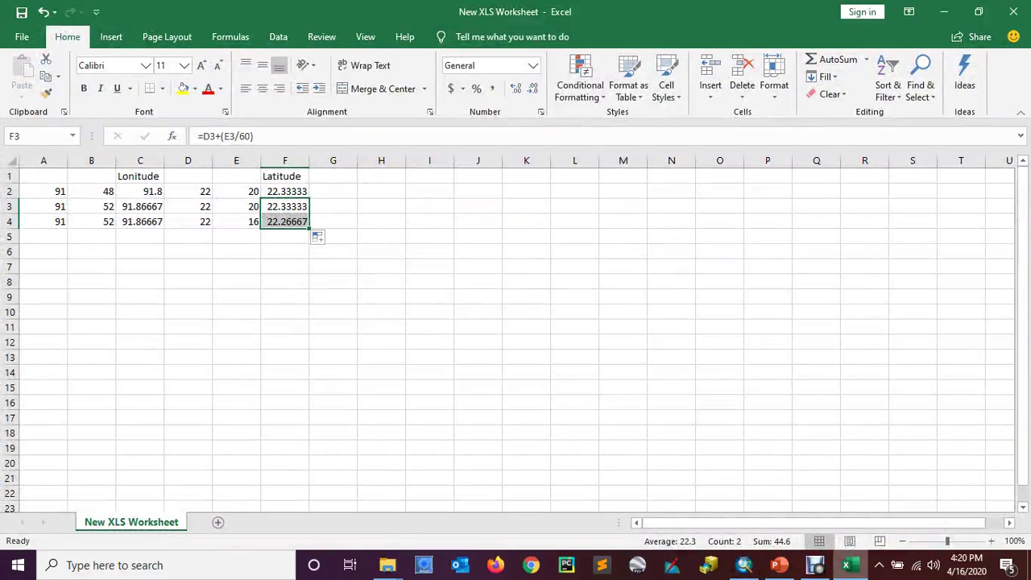
key(alt+Tab)
key(Return)
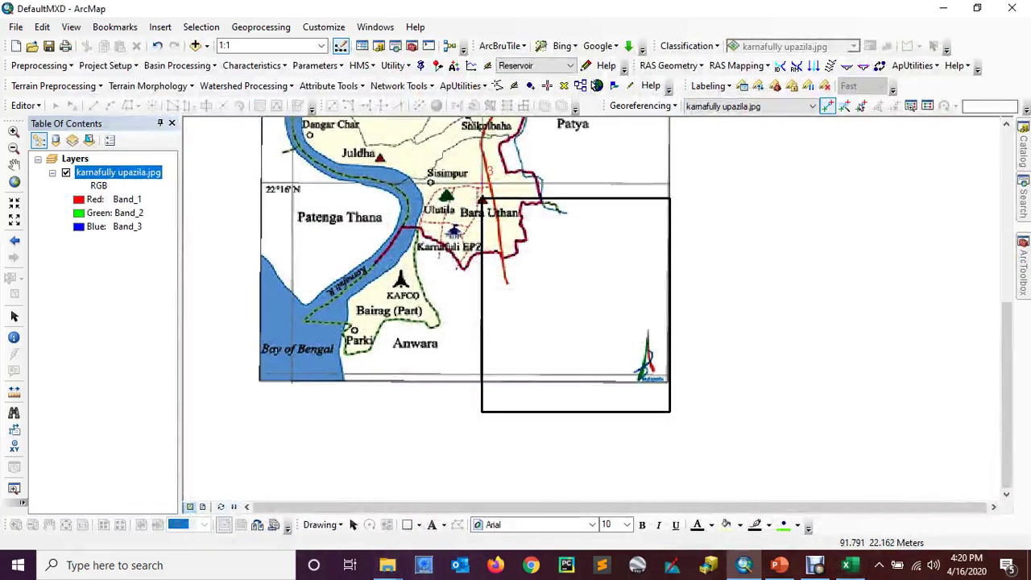
Step: Delete the rectangle graphic and draw a new one between the map's left frame and the 91°48' line, from 22°16' down to the bottom frame
click(353, 524)
click(632, 336)
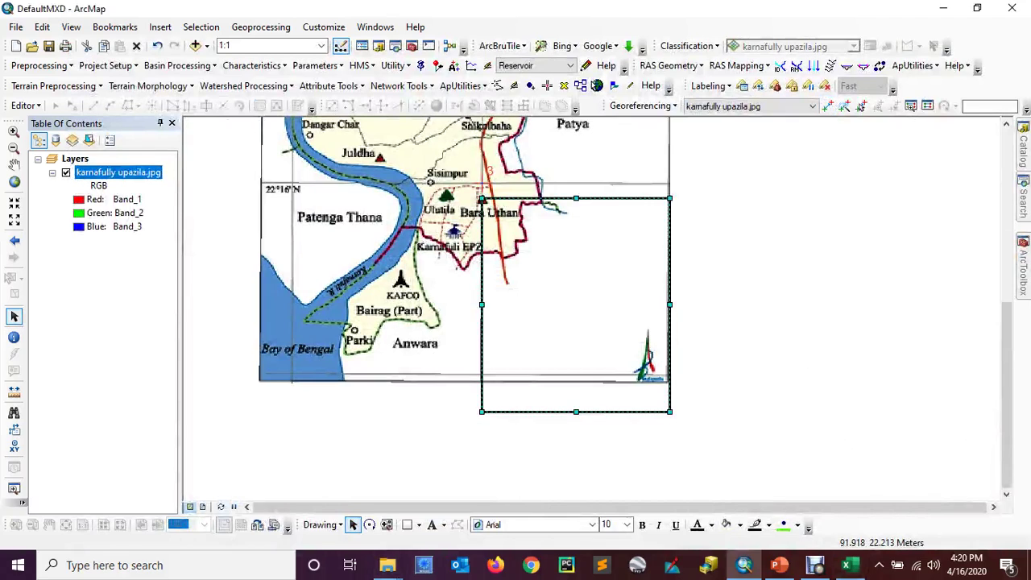
key(Delete)
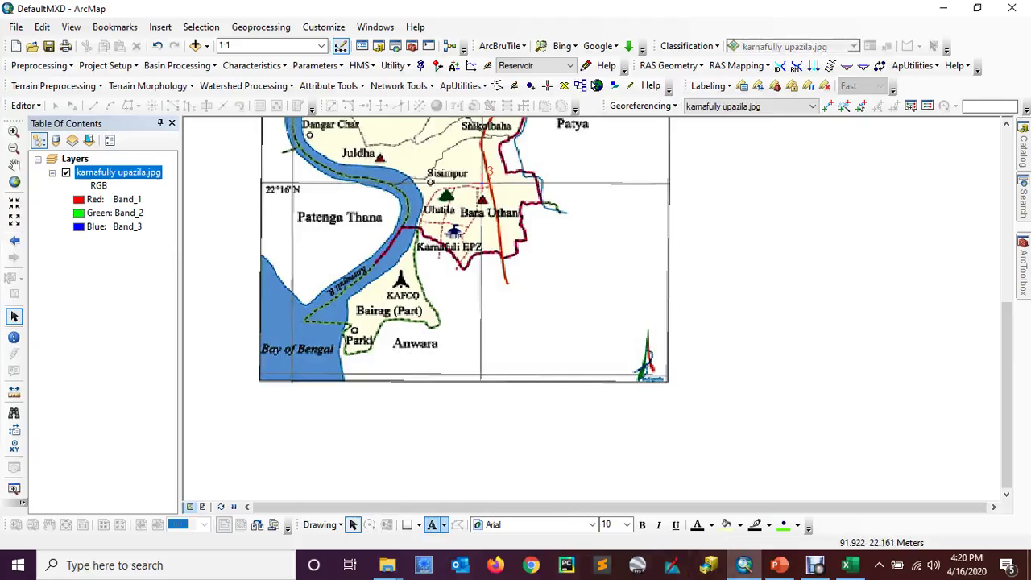
click(406, 524)
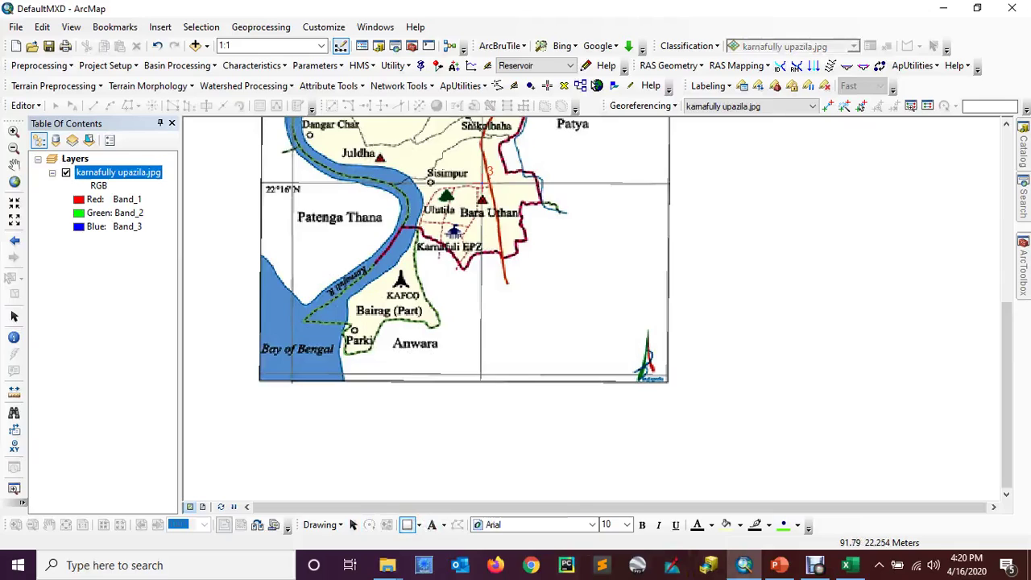
drag(259, 185, 292, 380)
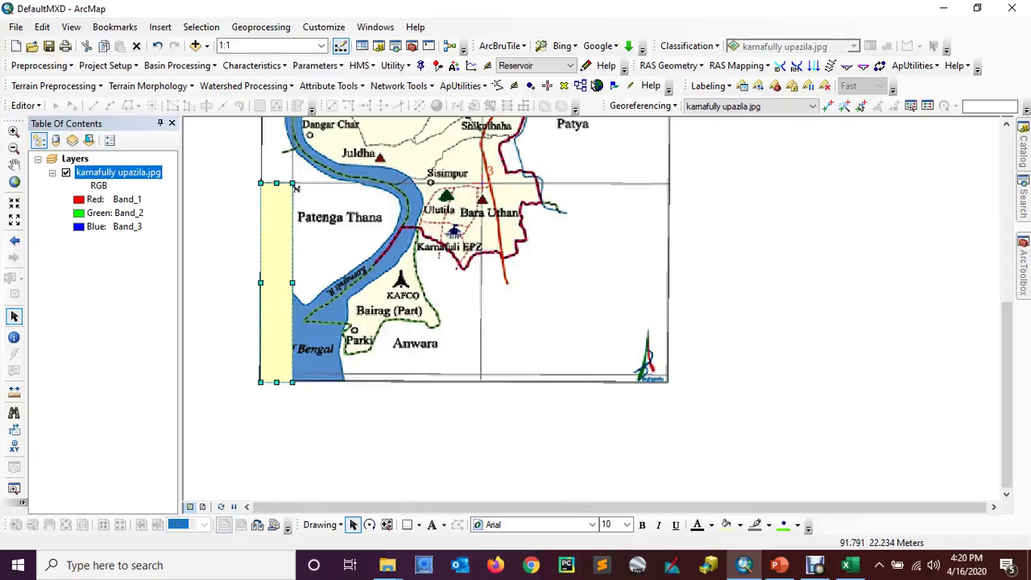
Step: Give the narrow rectangle in the map's lower-left corner no fill colour and a black outline of width 2
right_click(268, 275)
click(317, 533)
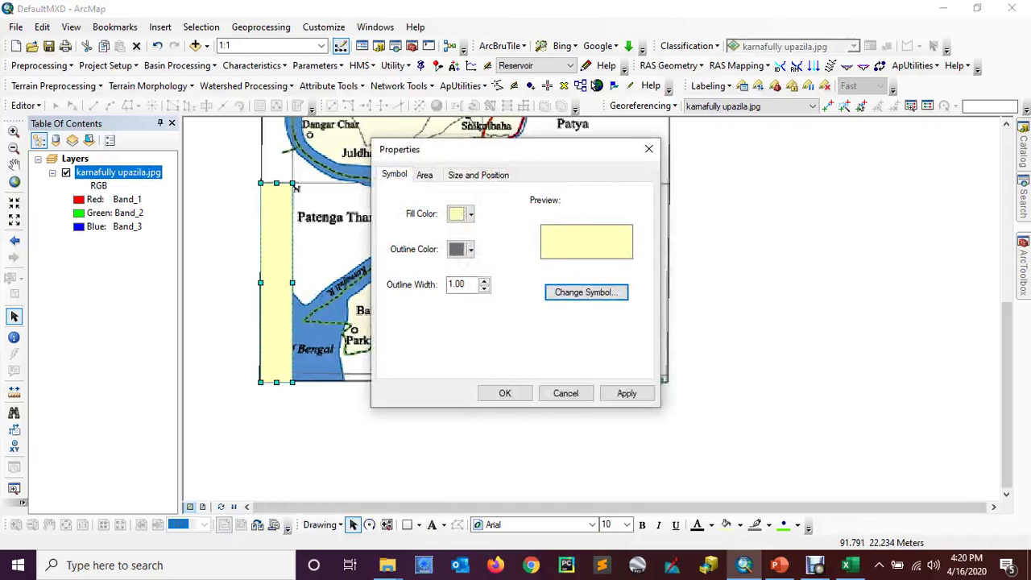
click(470, 214)
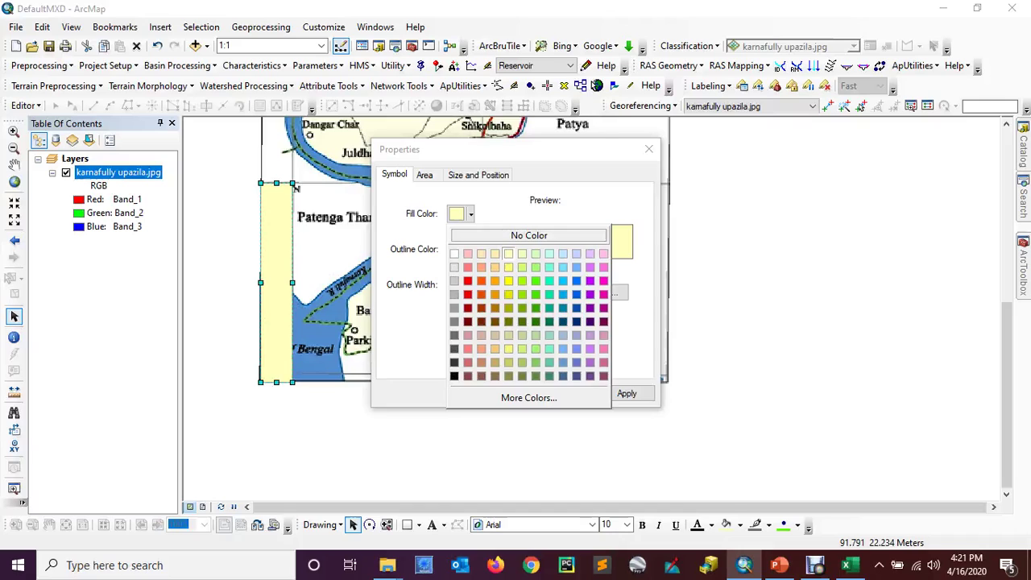
click(529, 235)
click(470, 250)
click(455, 412)
double_click(457, 284)
text(2)
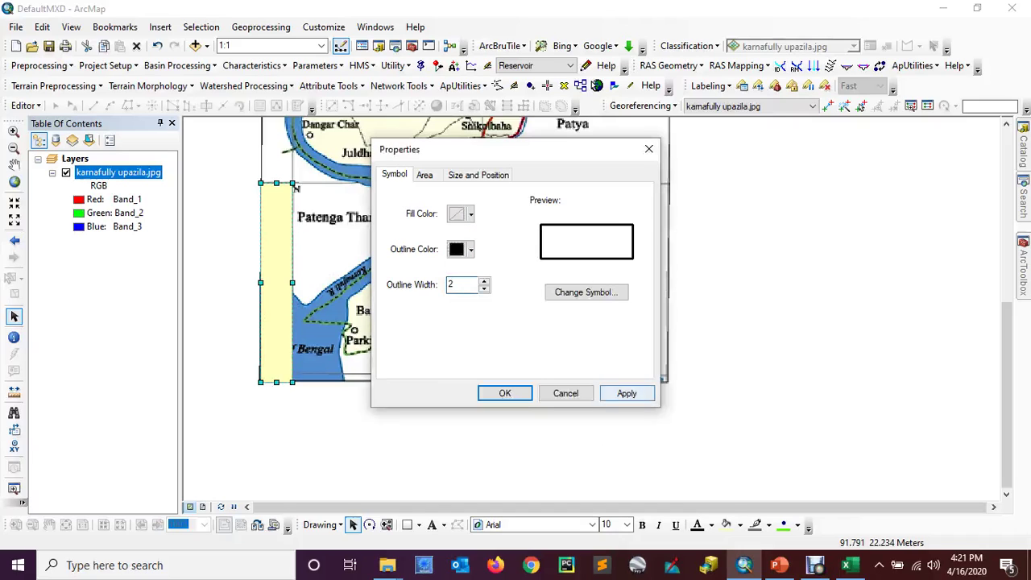
click(627, 393)
click(505, 393)
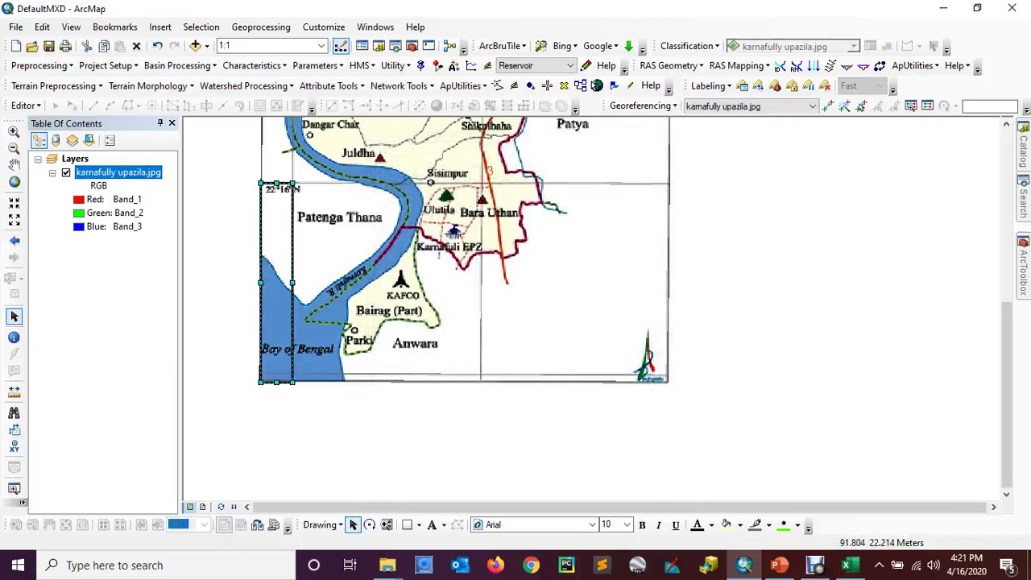
click(249, 270)
Step: Check the intersection's longitude label on the map, and in Excel copy 91 and 48 from A2:B2 into A5:B5
drag(208, 354, 324, 413)
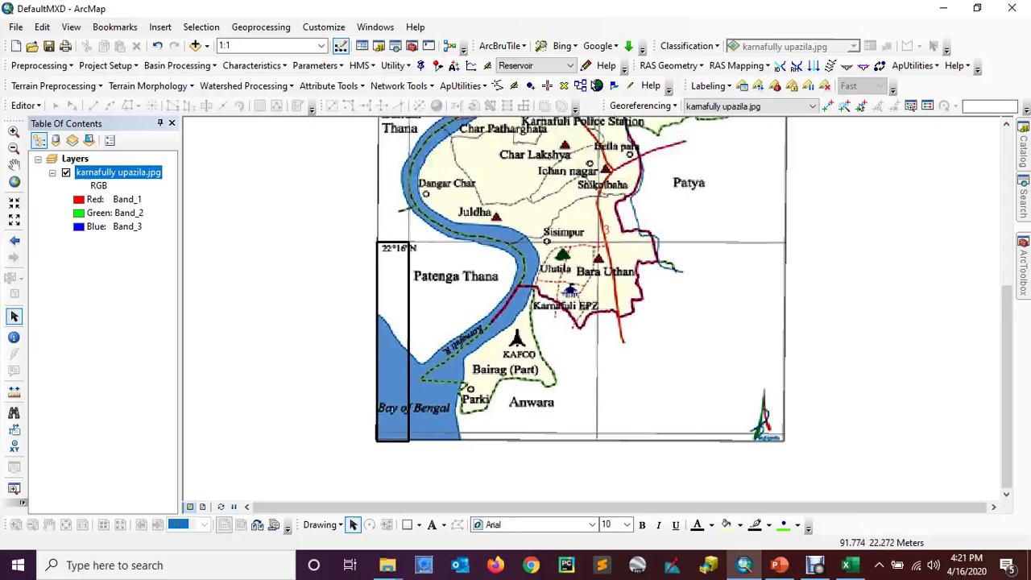
drag(335, 226, 333, 366)
drag(350, 241, 351, 358)
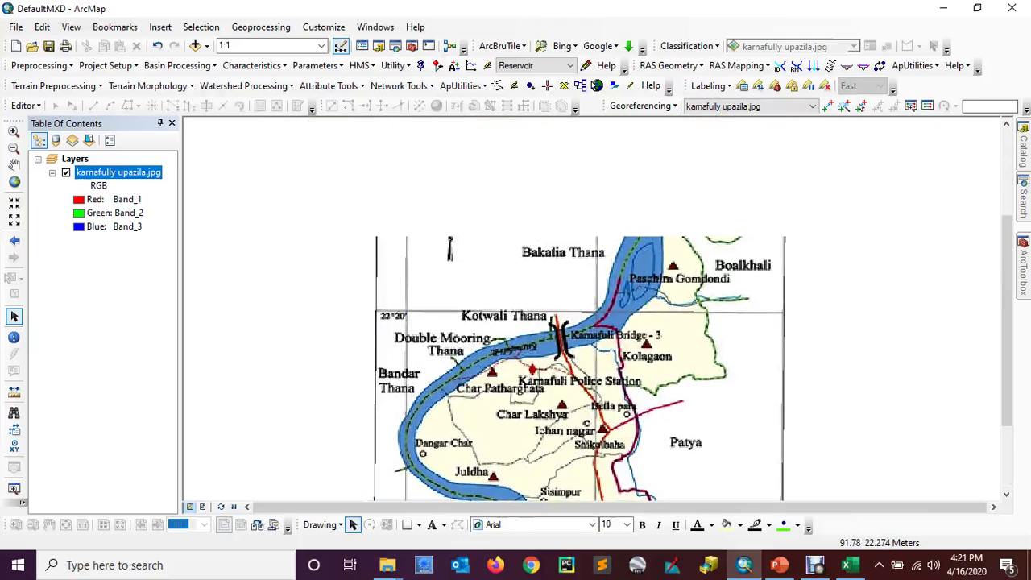
key(Up)
key(Up)
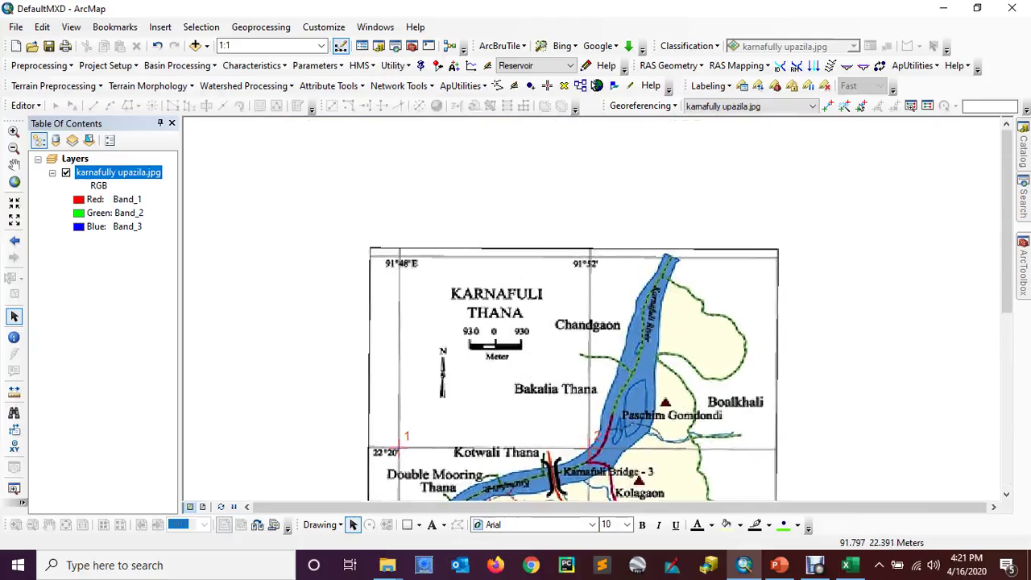
drag(344, 380, 333, 273)
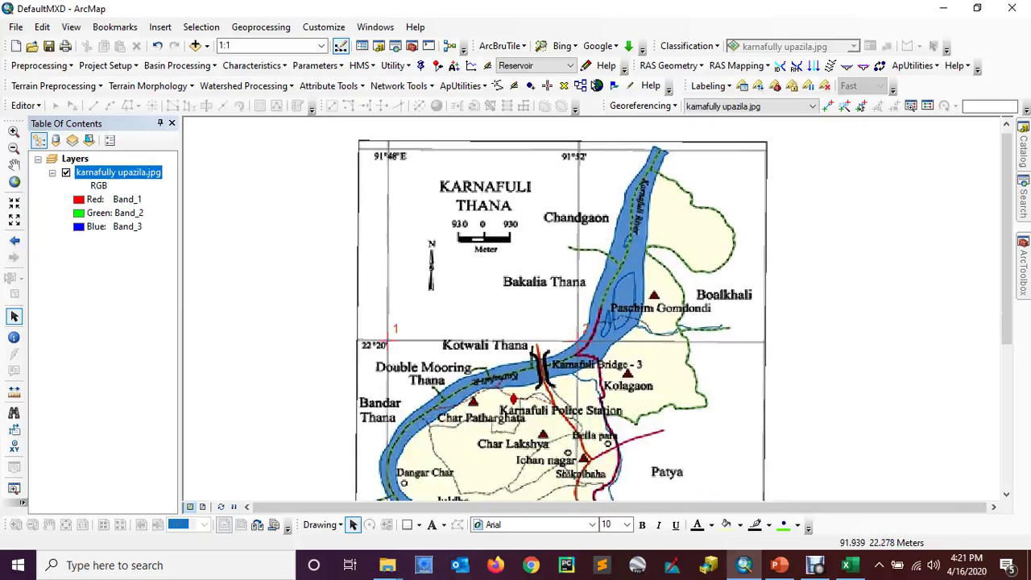
click(850, 565)
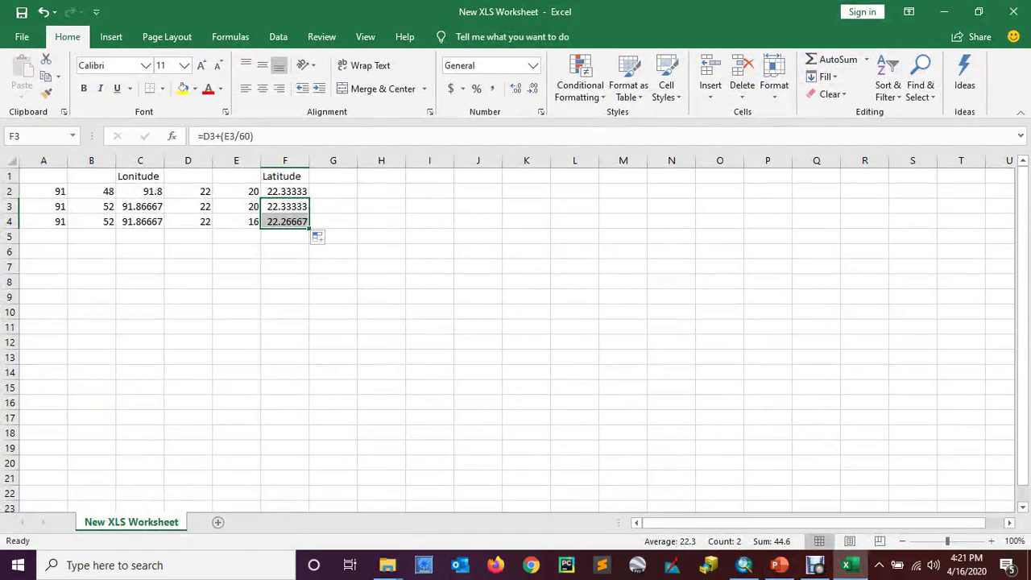
drag(49, 191, 101, 194)
key(ctrl+c)
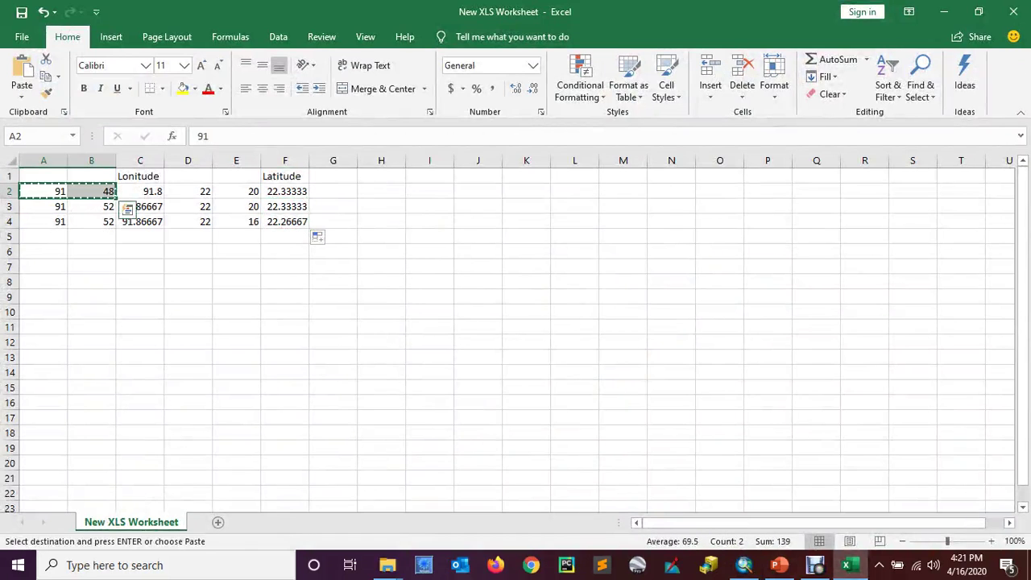
click(44, 236)
key(ctrl+v)
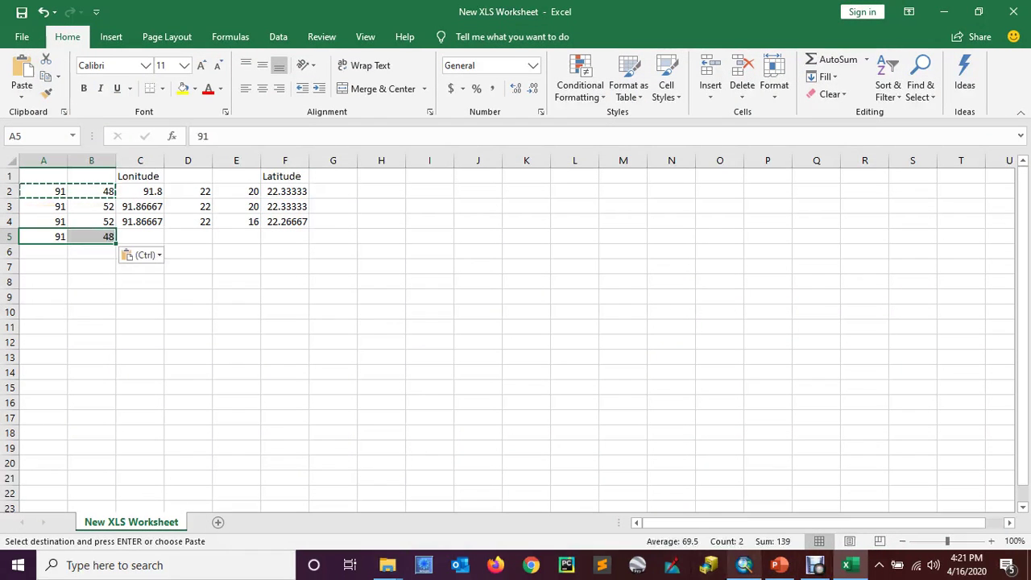
Step: Check the 22°16' N label on the map in ArcMap, and in Excel copy 22 and 16 from D4:E4 into D5:E5
click(743, 564)
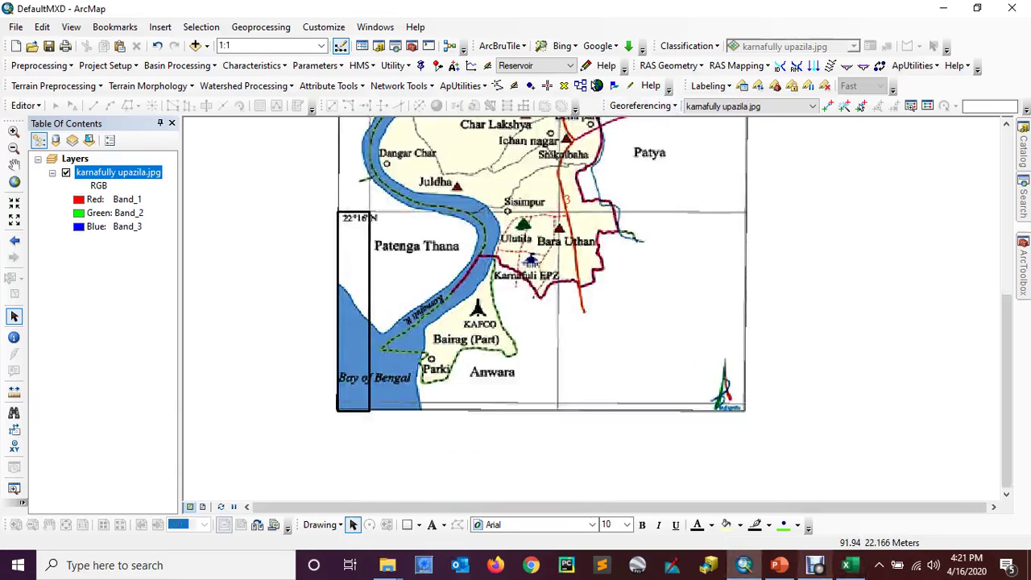
click(845, 564)
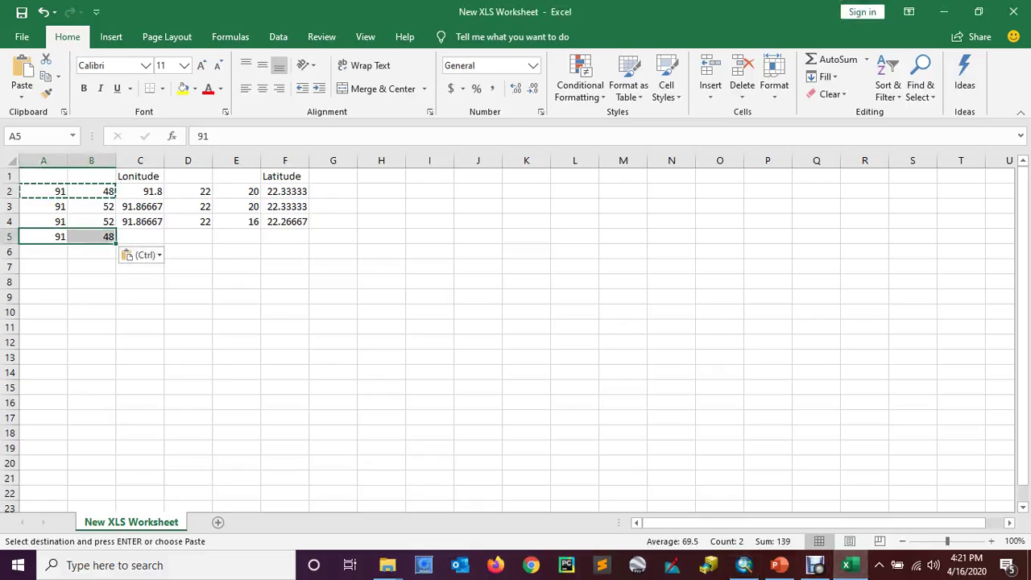
drag(190, 221, 238, 221)
key(ctrl+c)
click(189, 237)
key(ctrl+v)
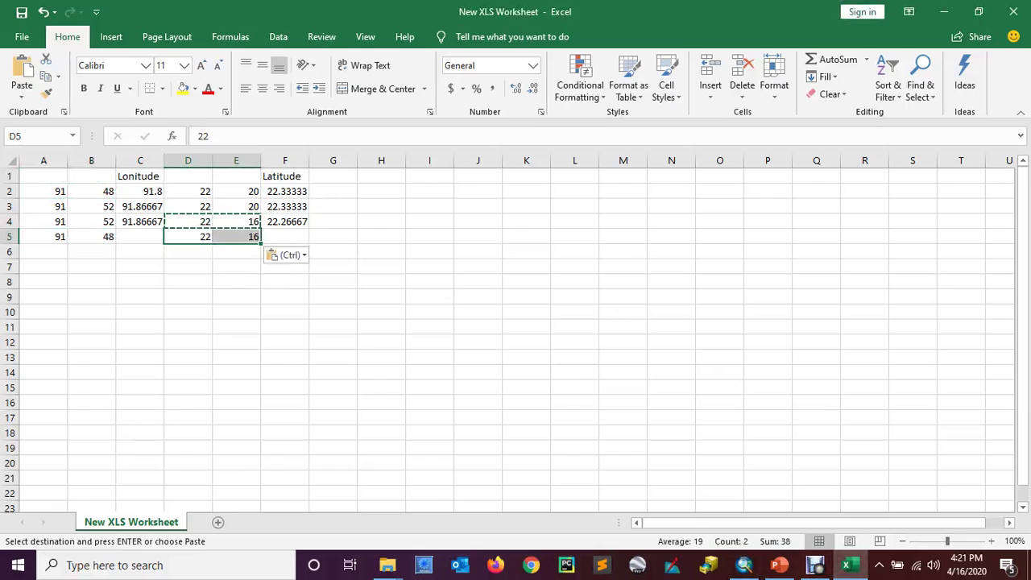
Step: Fill the longitude formula from C4 and the latitude formula from F4 into row 5
click(149, 222)
drag(163, 229, 160, 240)
click(290, 221)
drag(310, 229, 306, 242)
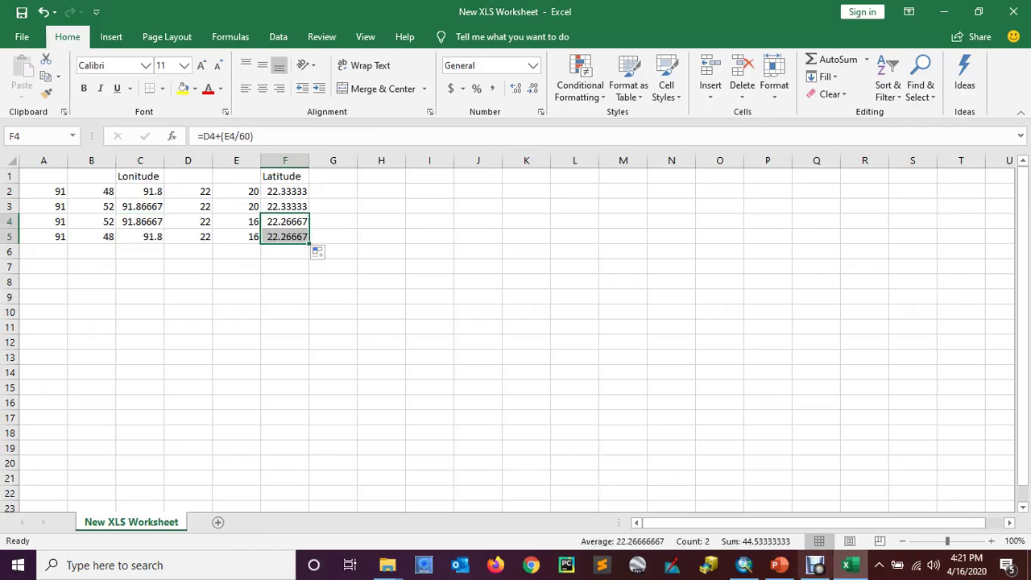
Step: Switch to ArcMap and place the fourth control point at the 91°48' E, 22°16' N grid intersection, entering X as 91.8
click(743, 565)
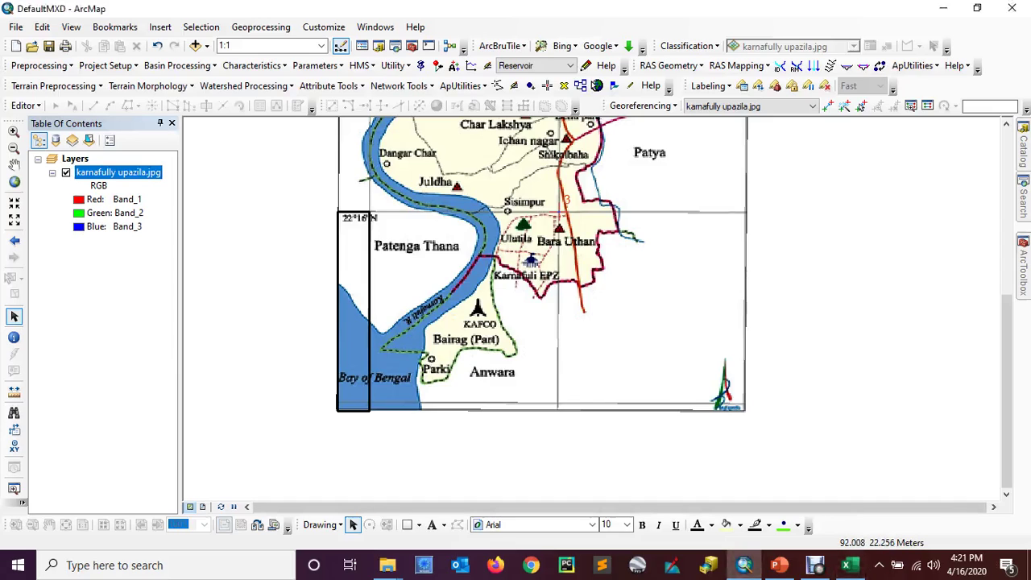
click(827, 106)
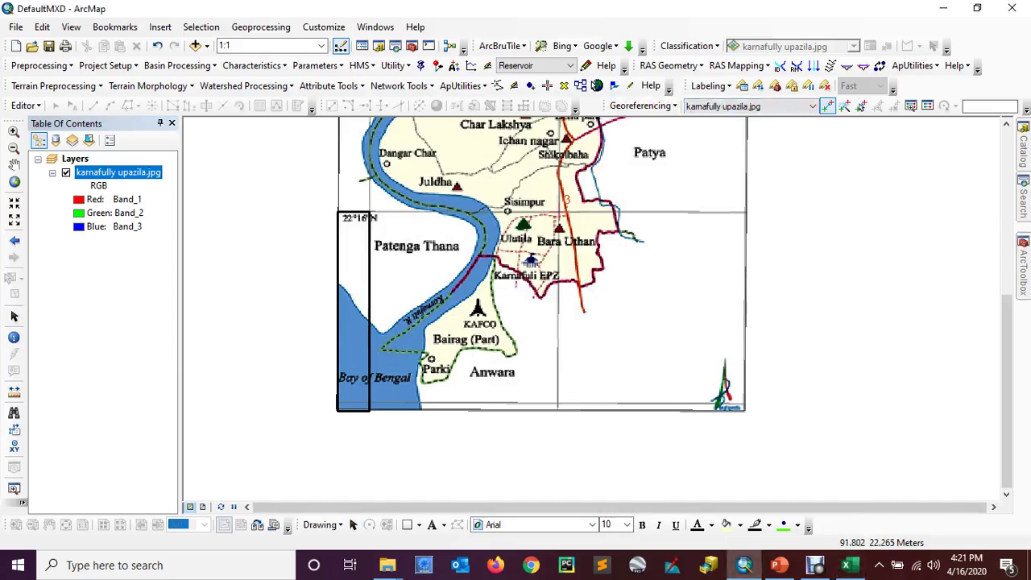
click(369, 212)
right_click(368, 209)
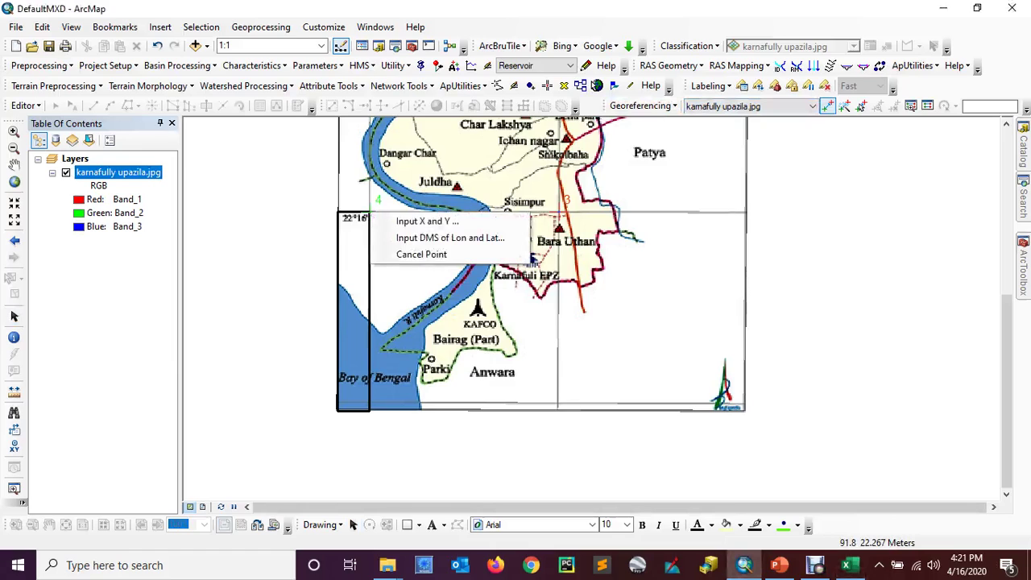
click(403, 215)
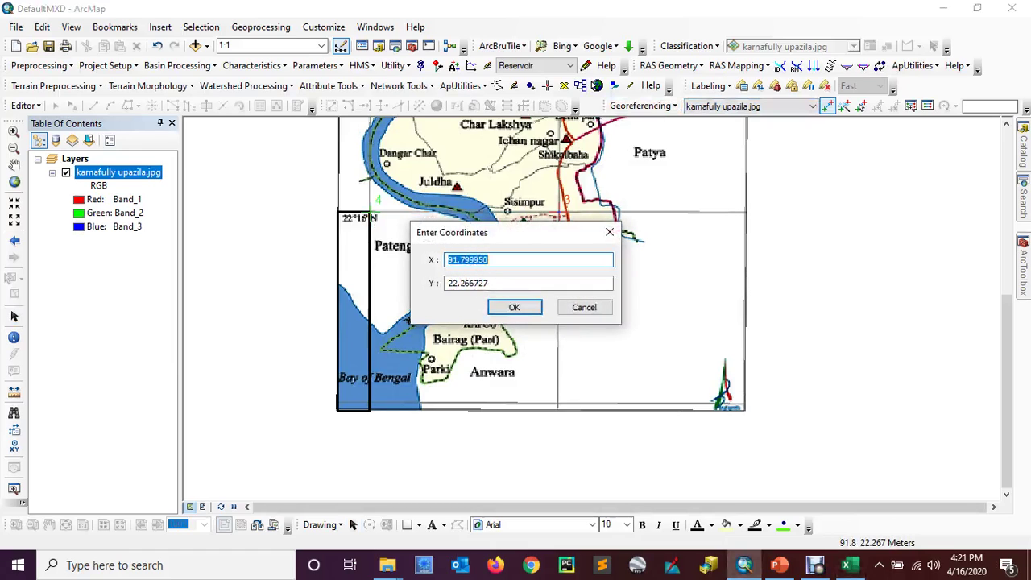
text(91.8)
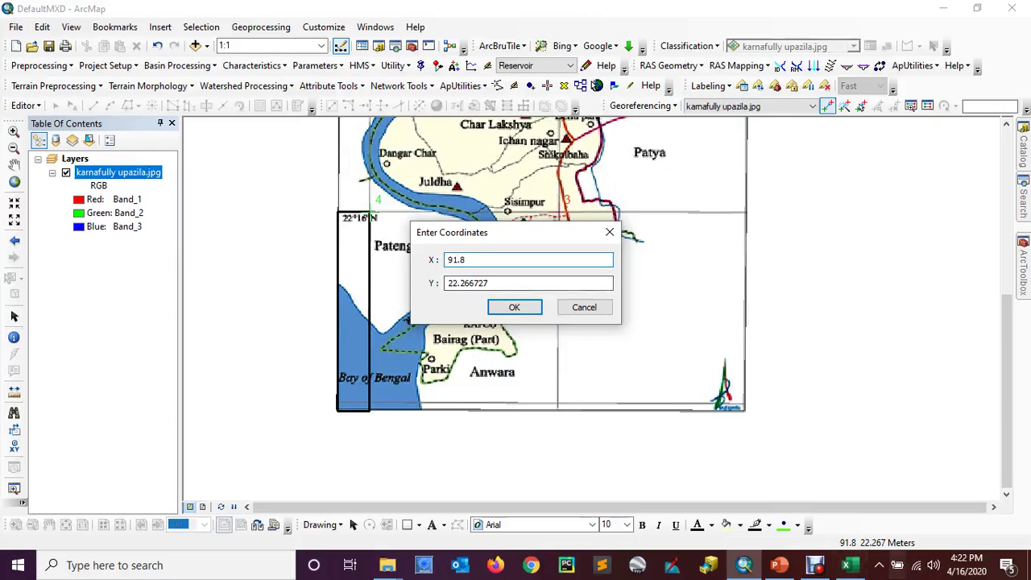
Step: Check the row 5 latitude in Excel, and in ArcMap set the fourth control point's Y to 22.2667 and accept the coordinates
click(850, 564)
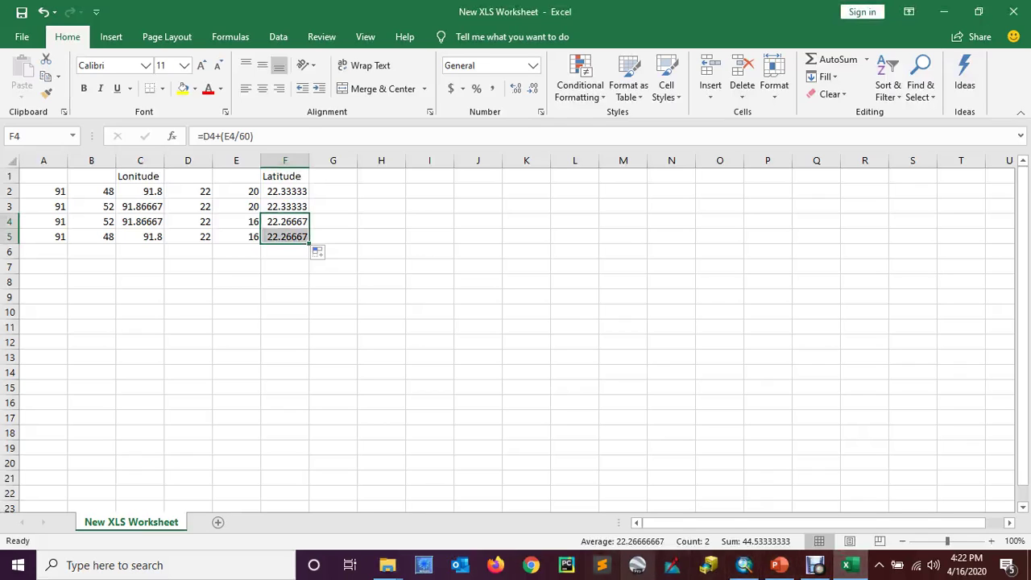
click(743, 565)
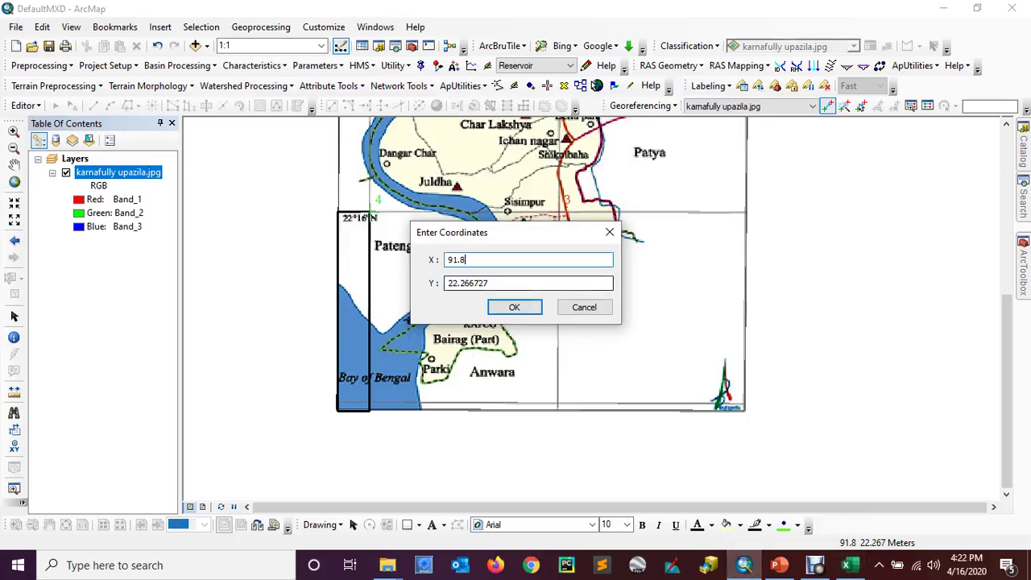
click(493, 283)
key(BackSpace)
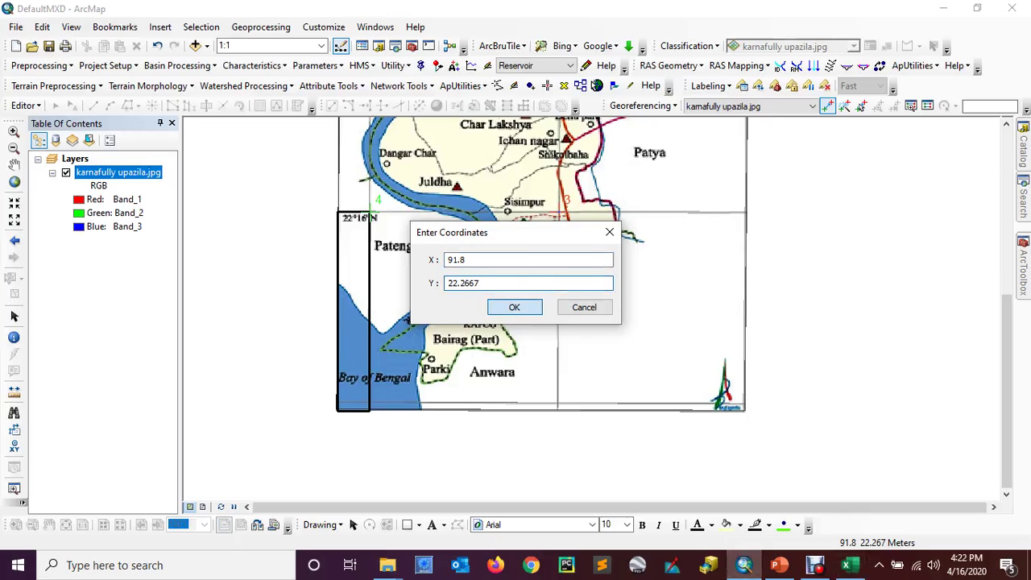
click(513, 307)
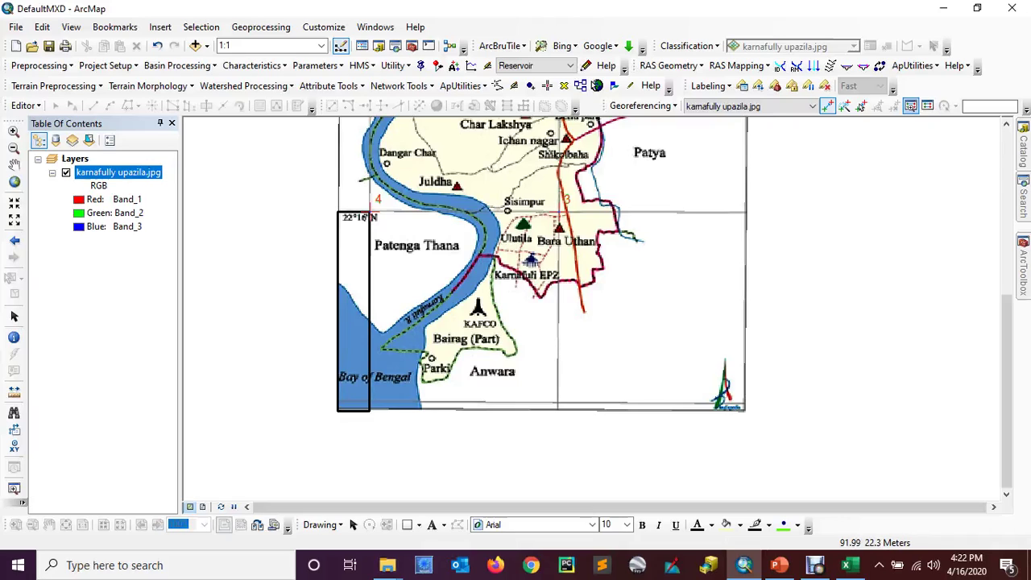
Step: Open the link table and review the source coordinates, map coordinates and residuals of all four control points
click(927, 106)
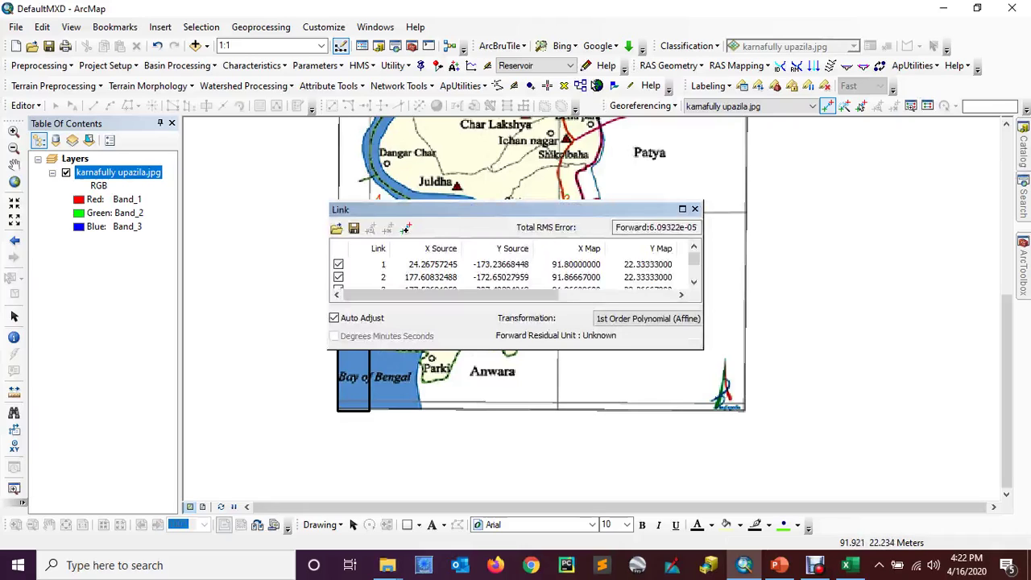
drag(467, 295, 584, 295)
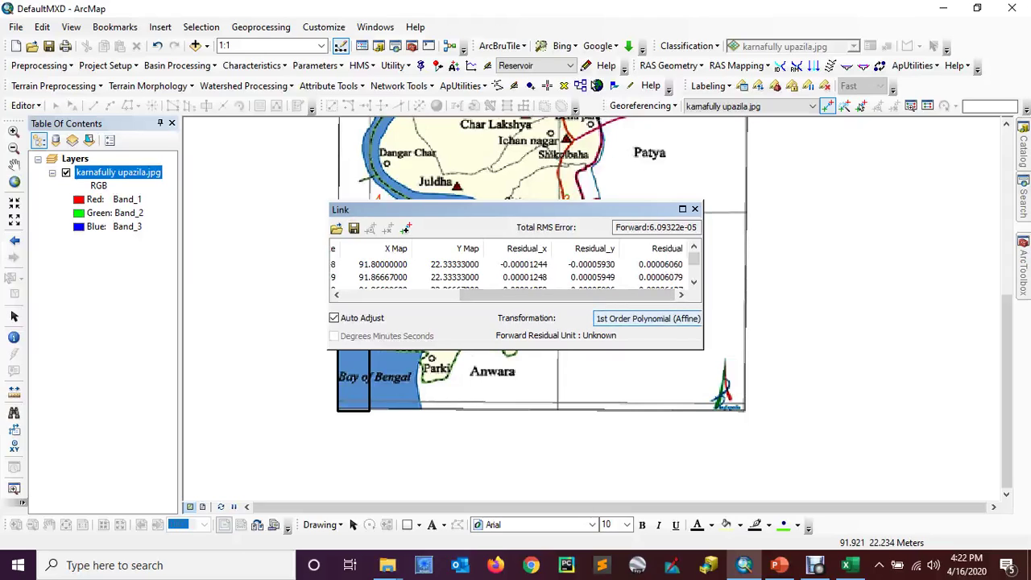
click(694, 282)
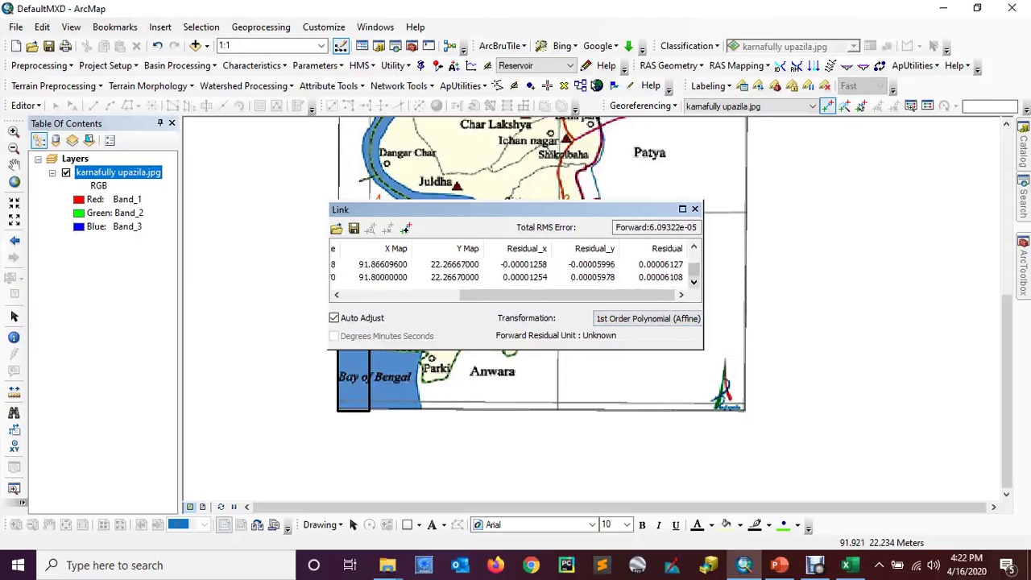
mouse_move(693, 270)
mouse_down()
mouse_move(693, 259)
mouse_move(693, 269)
mouse_up()
mouse_move(645, 294)
mouse_down()
mouse_move(537, 295)
mouse_move(645, 295)
mouse_up()
drag(567, 294, 451, 295)
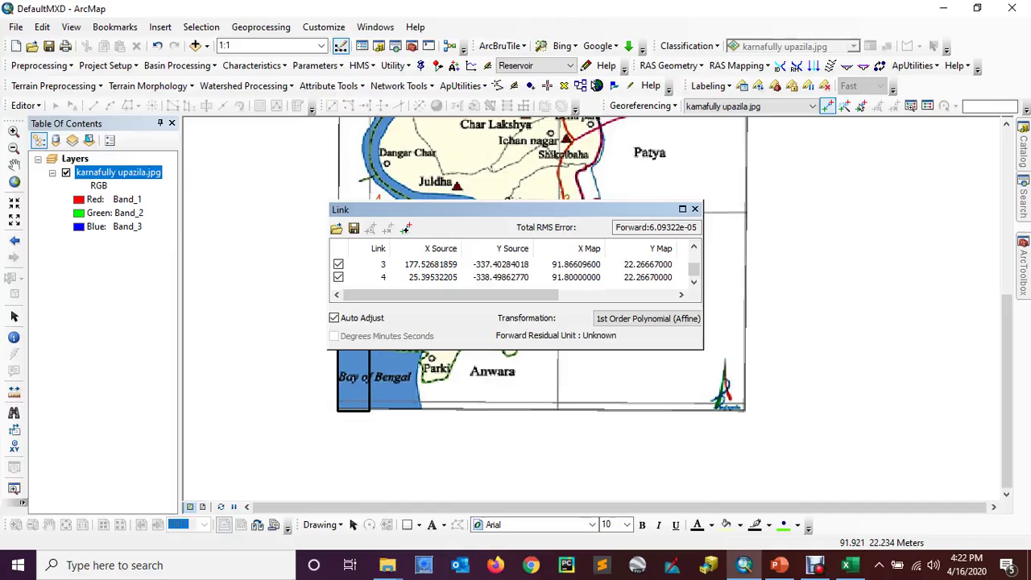
drag(456, 295, 572, 295)
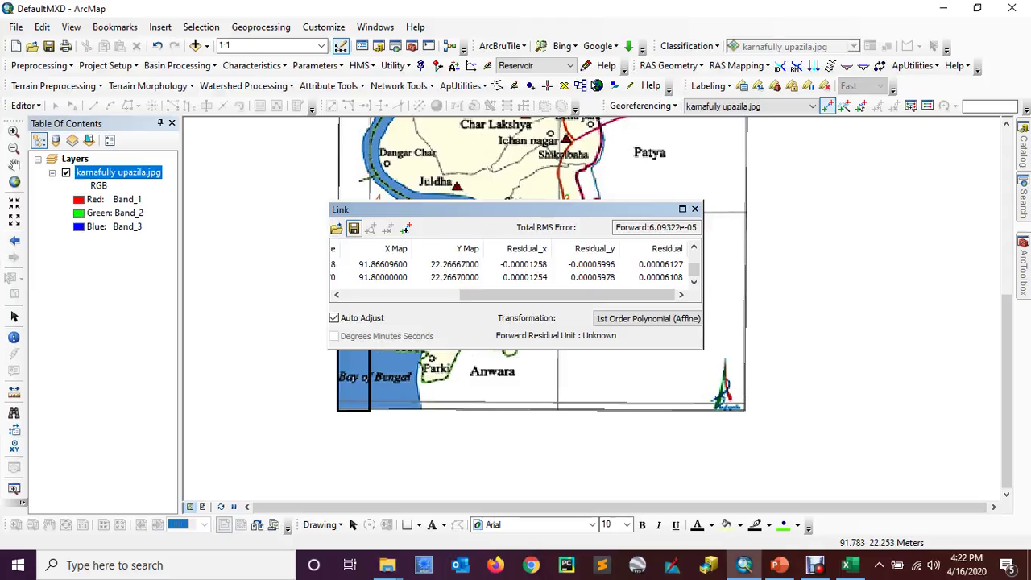
Step: Save the link table as a text file named 4Points in the _CSV folder, using the folder path copied from File Explorer
click(353, 228)
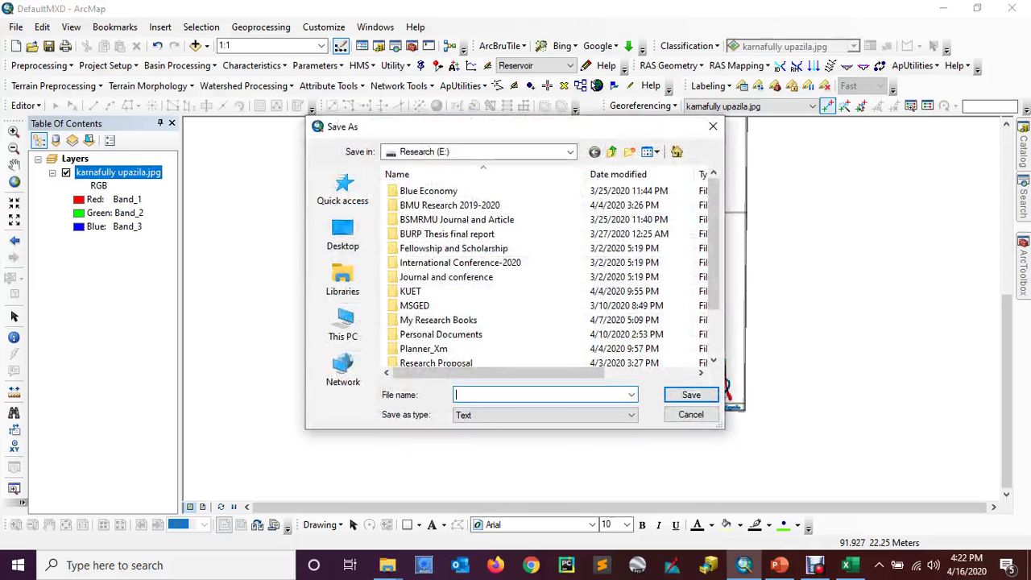
mouse_move(713, 244)
mouse_down()
mouse_move(714, 288)
mouse_move(713, 249)
mouse_up()
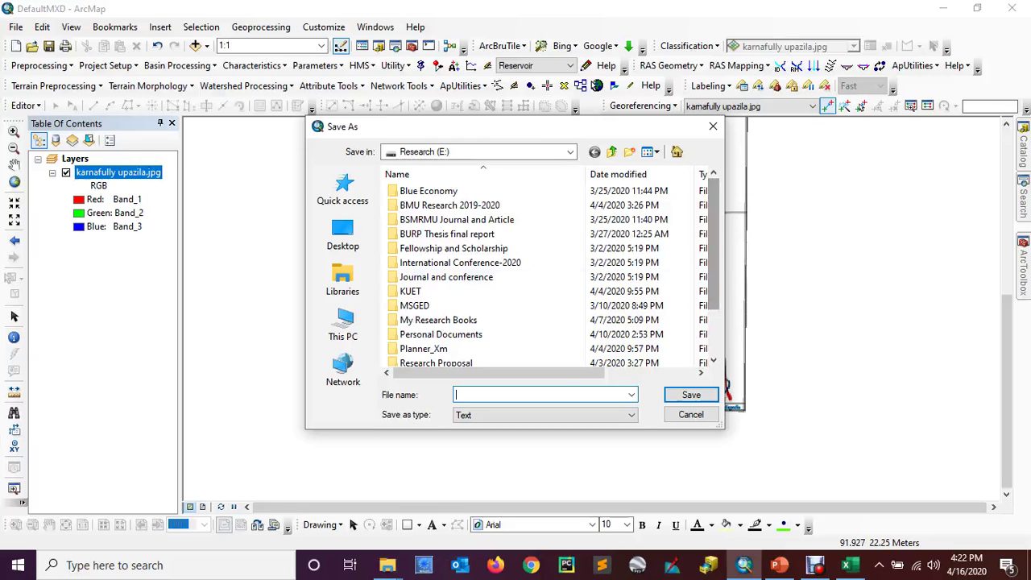
click(387, 565)
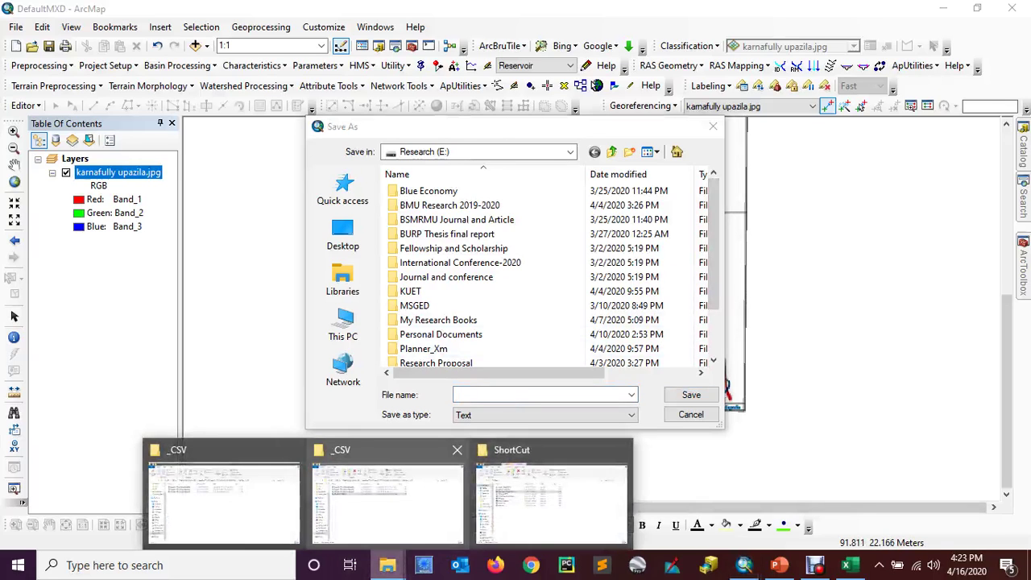
click(381, 492)
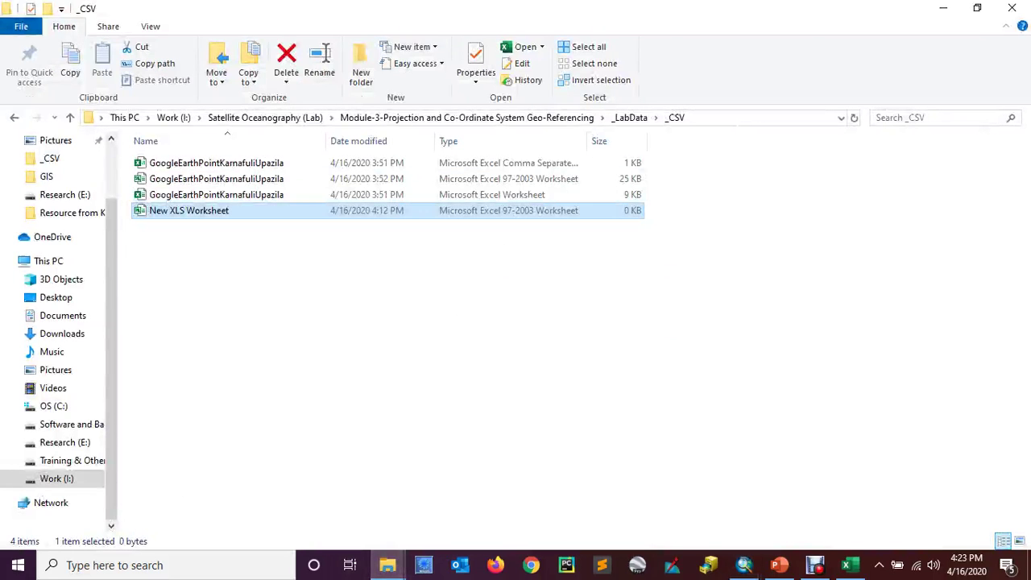
click(732, 118)
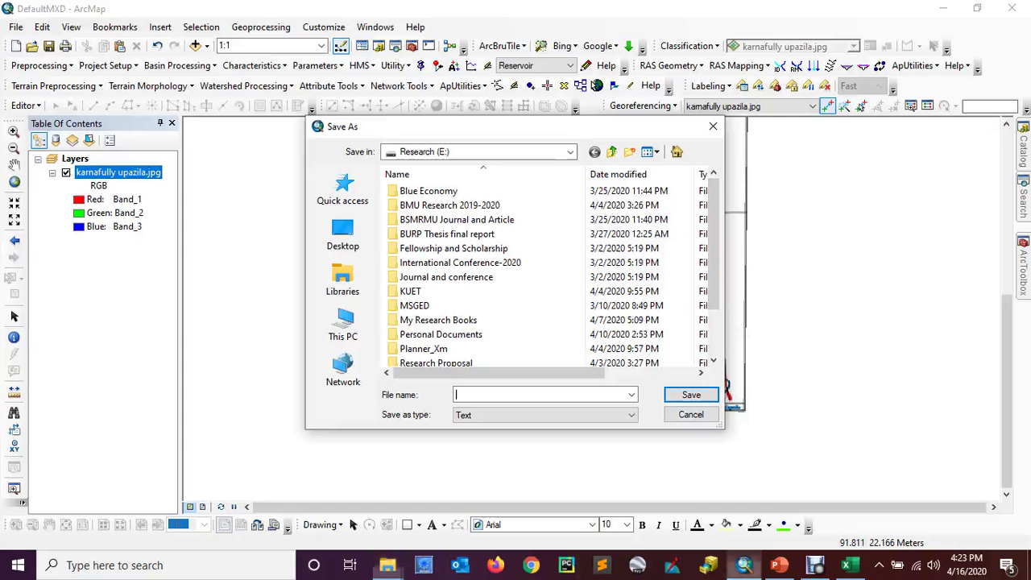
click(744, 565)
key(ctrl+v)
key(Return)
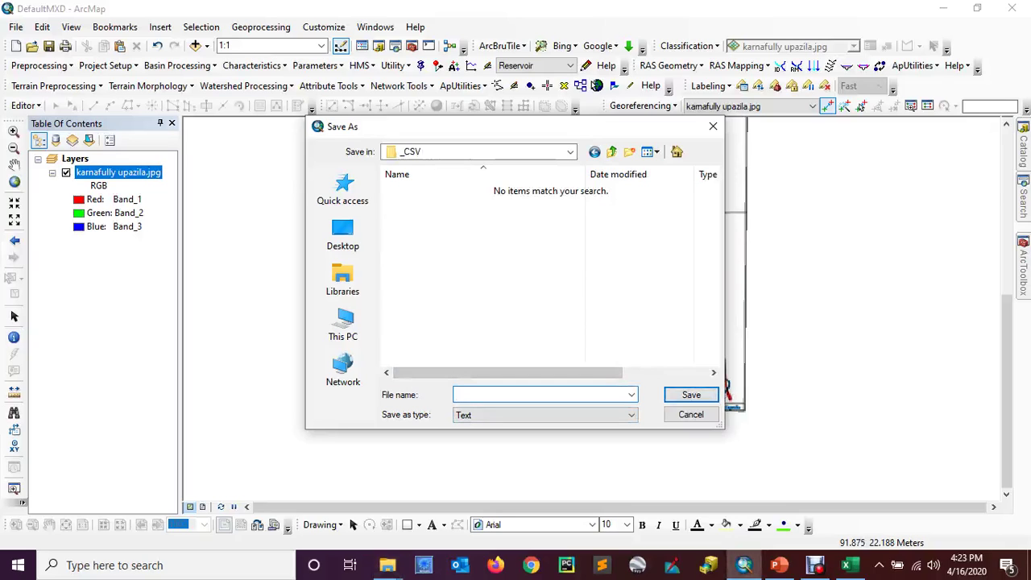
text(4Points)
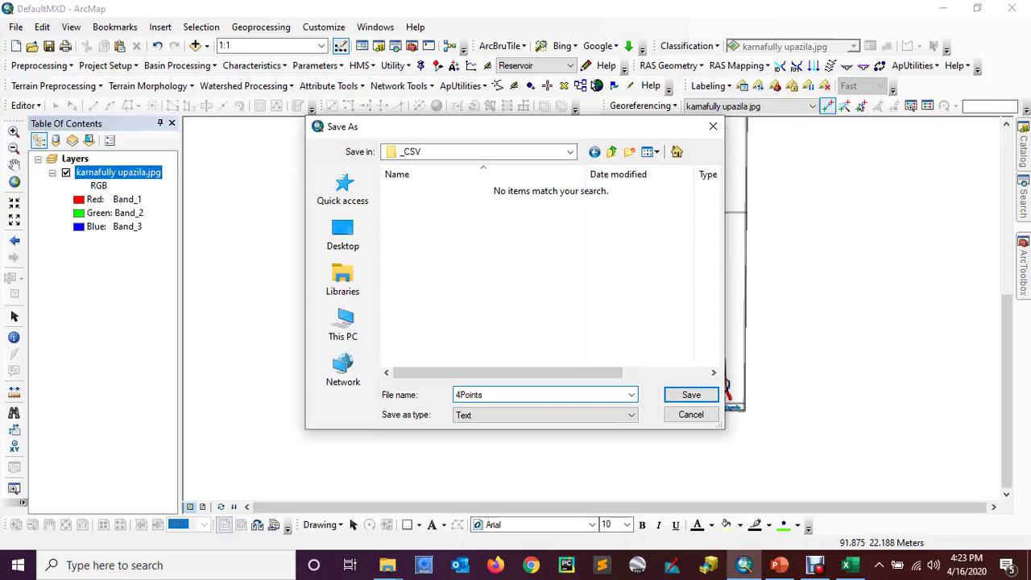
key(Return)
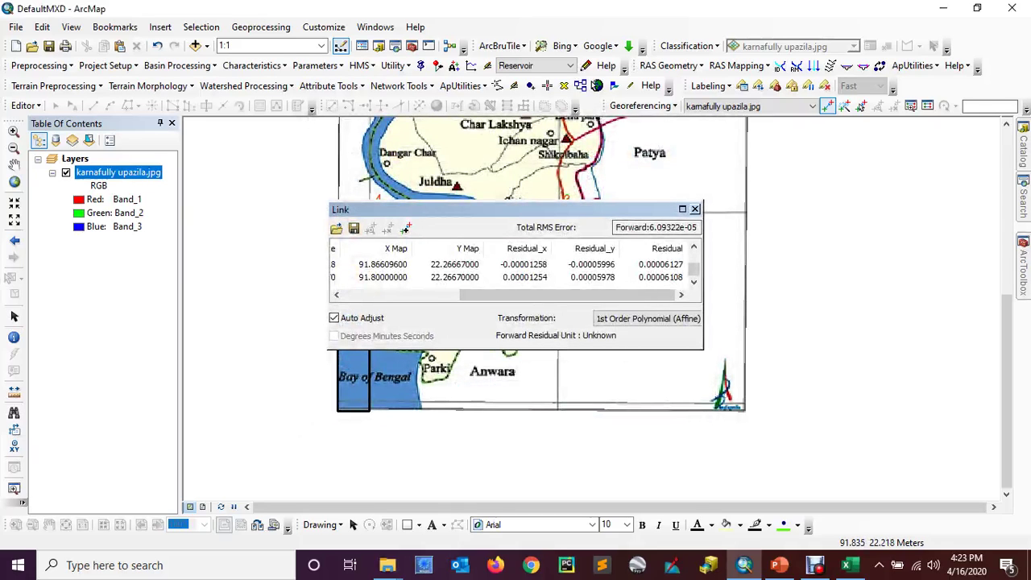
Step: Close the link table and update the georeferencing of karnafully upazila.jpg
click(695, 209)
click(643, 106)
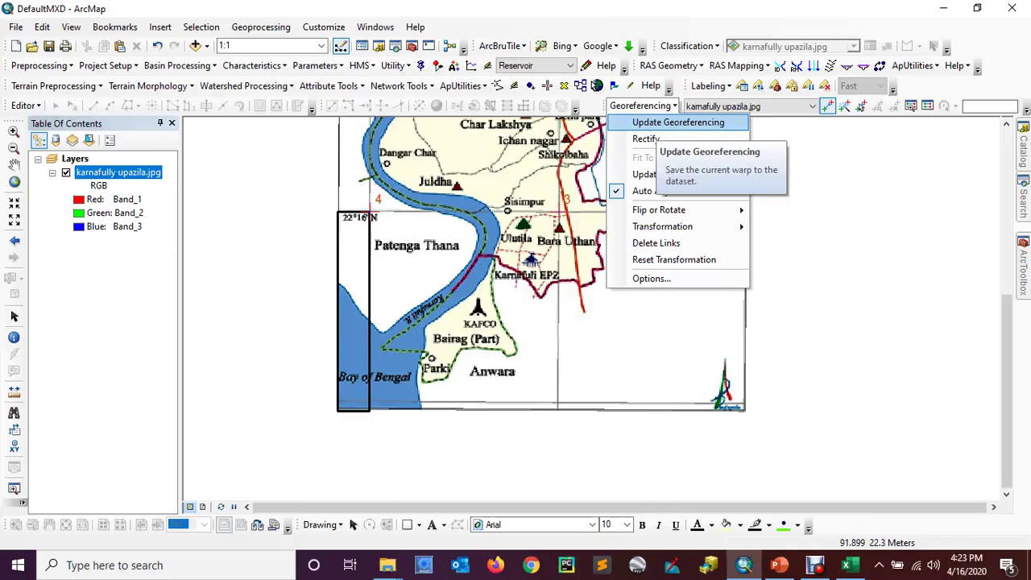
click(678, 123)
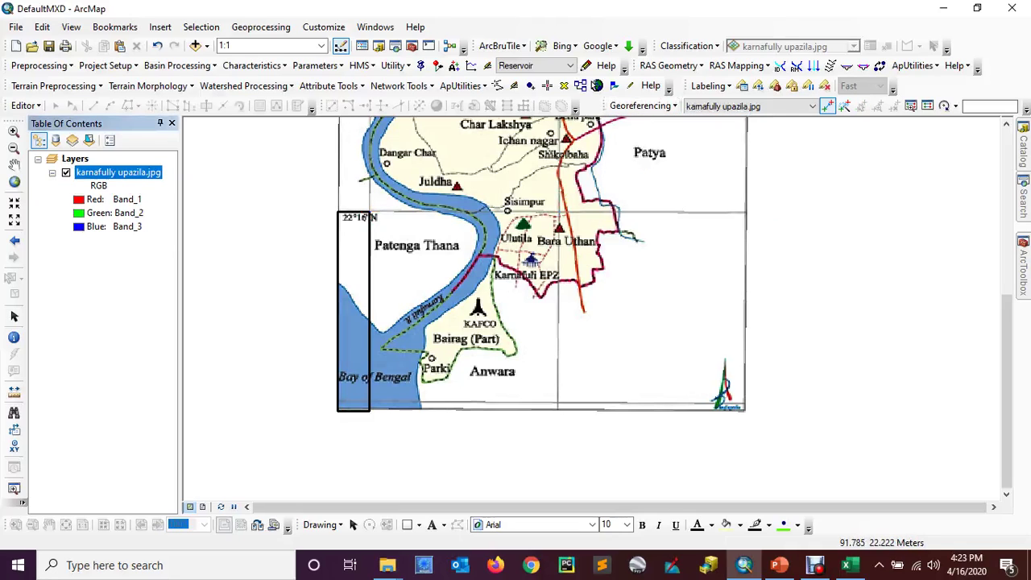
Step: Inspect the georeferenced map from the Bay of Bengal area up to the Karnafuli Thana title
scroll(329, 341, down, 1)
drag(383, 310, 459, 482)
drag(522, 252, 485, 424)
drag(467, 491, 476, 315)
drag(510, 364, 532, 379)
drag(546, 316, 514, 394)
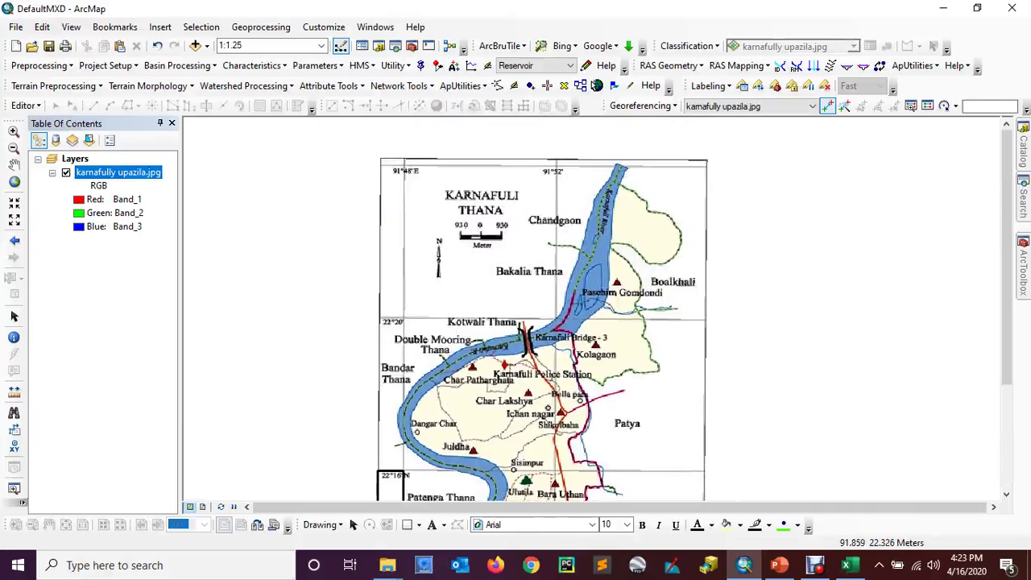
key(Down)
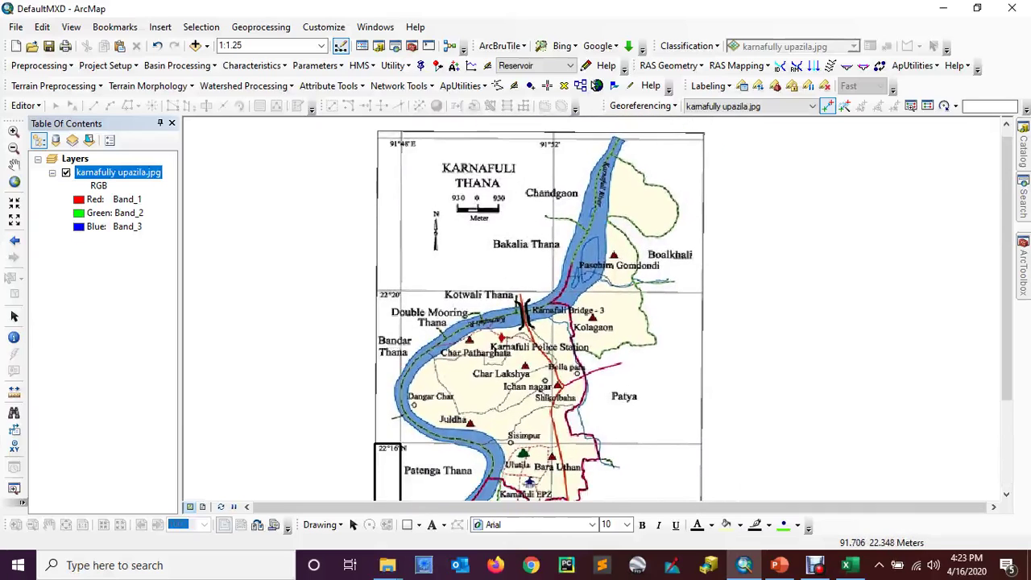
Step: Open the karnafully upazila.jpg layer properties, accepting the histogram estimate, and examine the source's raster information, extent and spatial reference
right_click(117, 172)
click(161, 396)
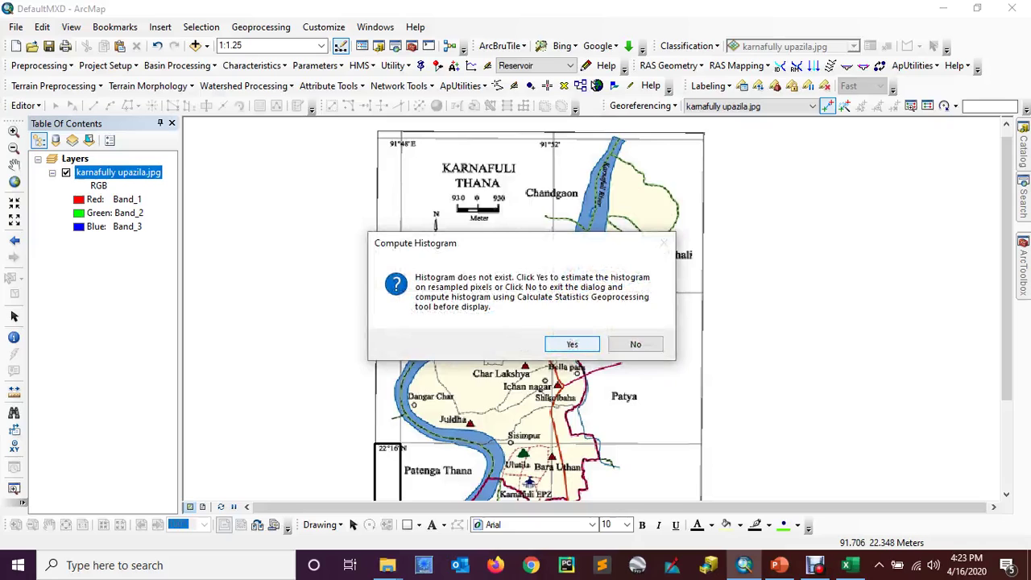
click(571, 343)
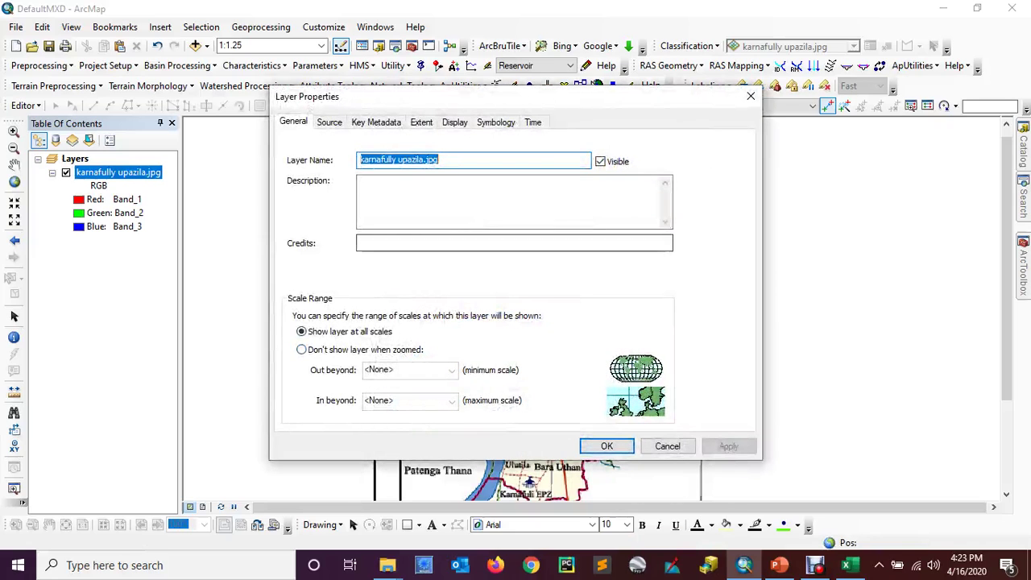
click(329, 122)
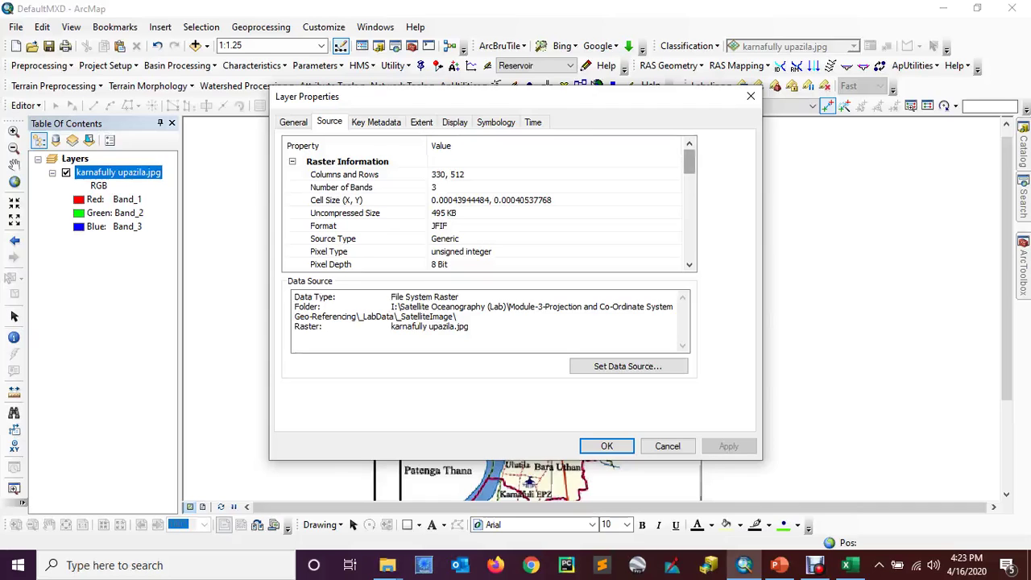
scroll(489, 212, down, 4)
scroll(489, 213, down, 1)
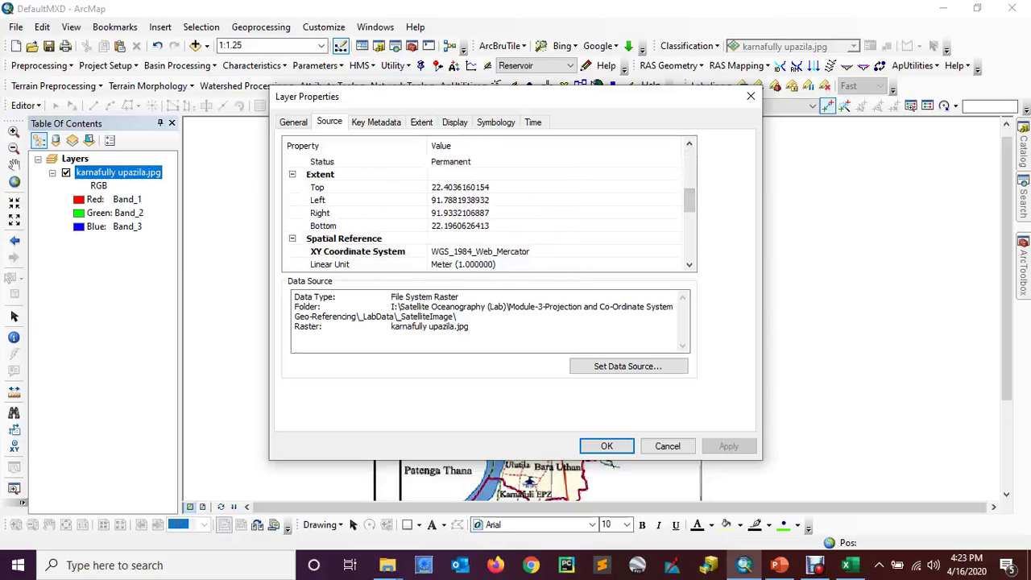
scroll(488, 213, down, 2)
scroll(489, 212, down, 1)
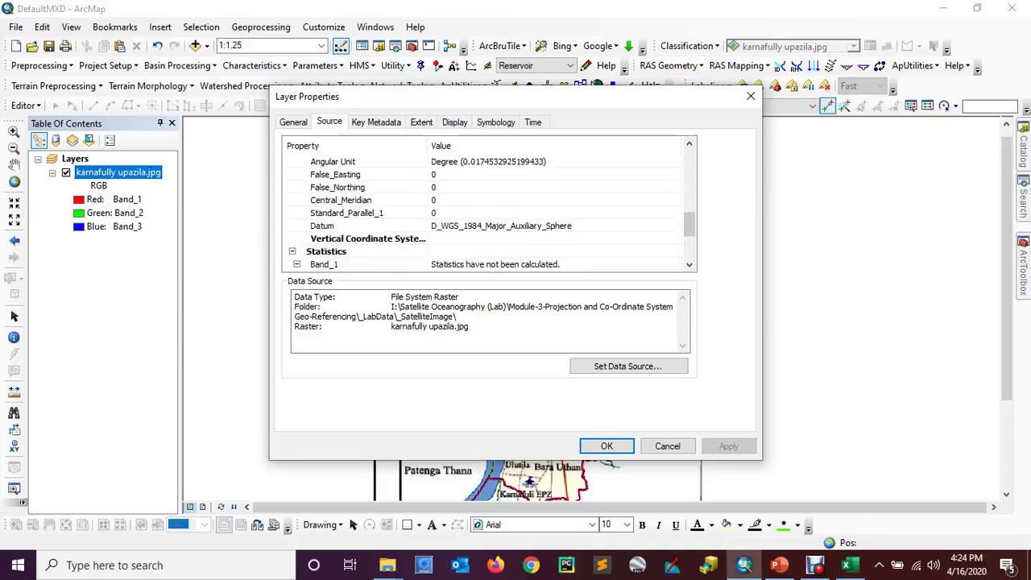
scroll(489, 212, down, 3)
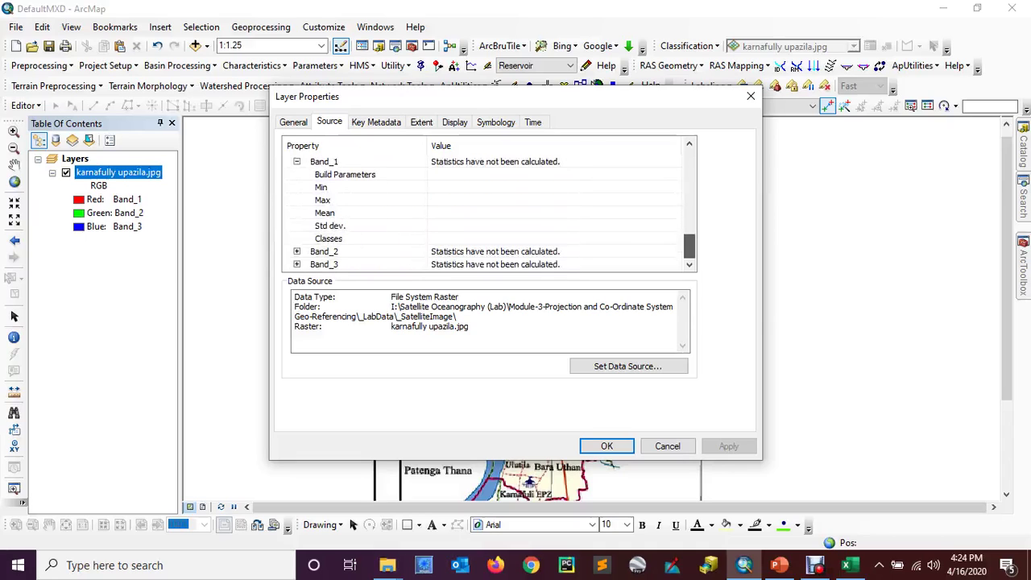
scroll(489, 212, up, 5)
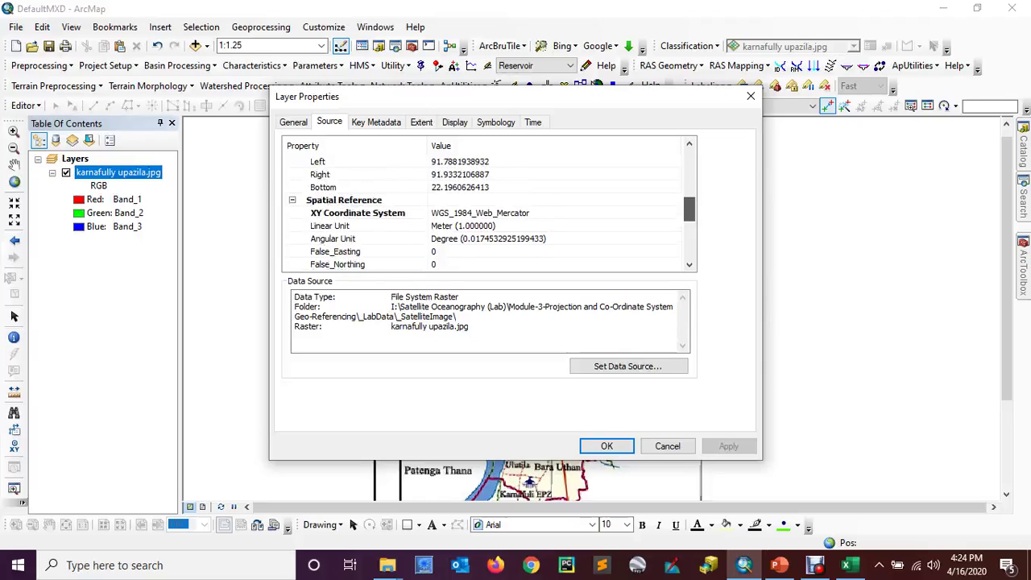
scroll(488, 213, up, 1)
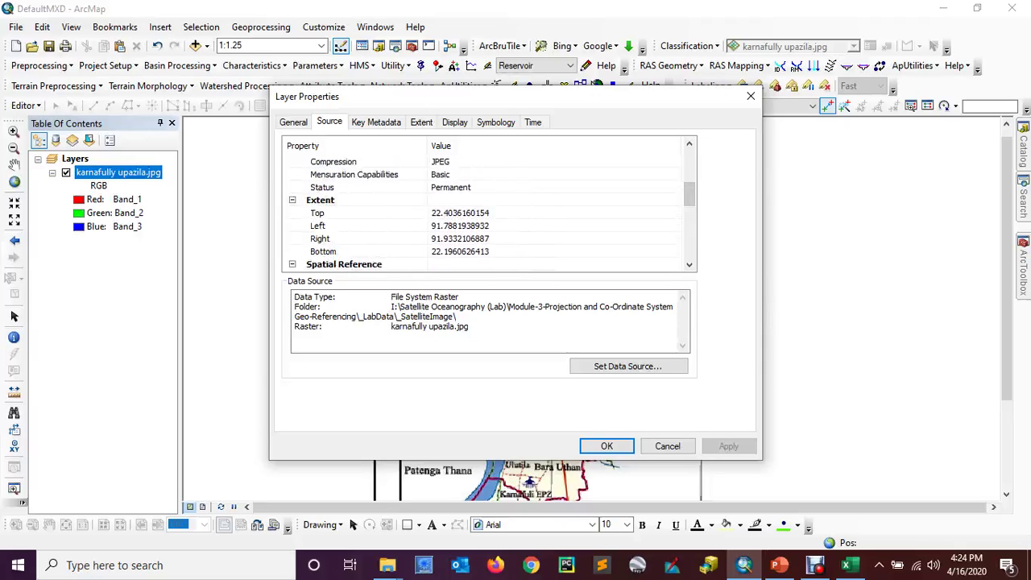
scroll(489, 205, down, 2)
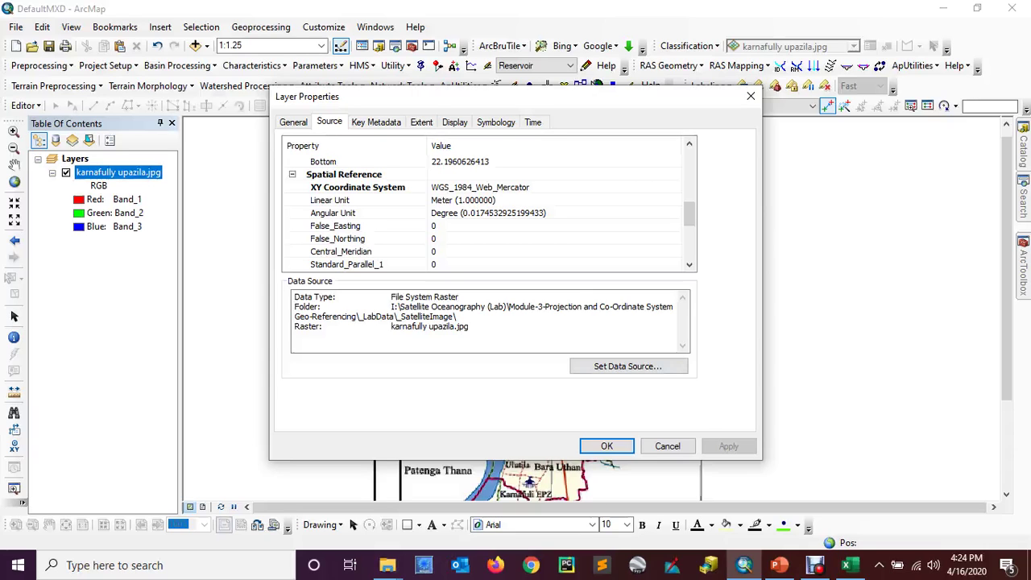
Step: Close the layer properties, hide the karnafully upazila.jpg layer and delete the leftover rectangle graphic from the map
click(606, 445)
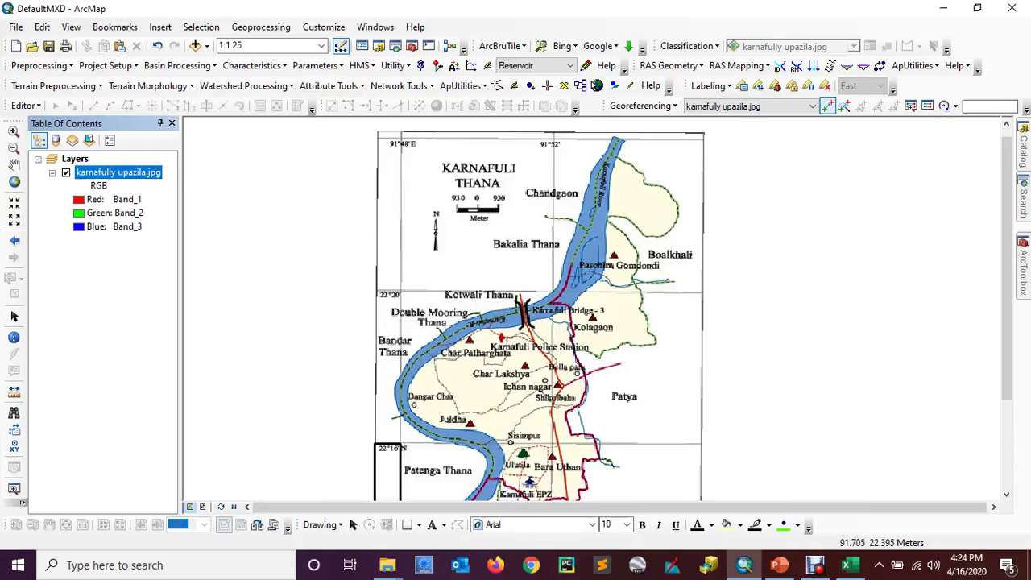
click(66, 173)
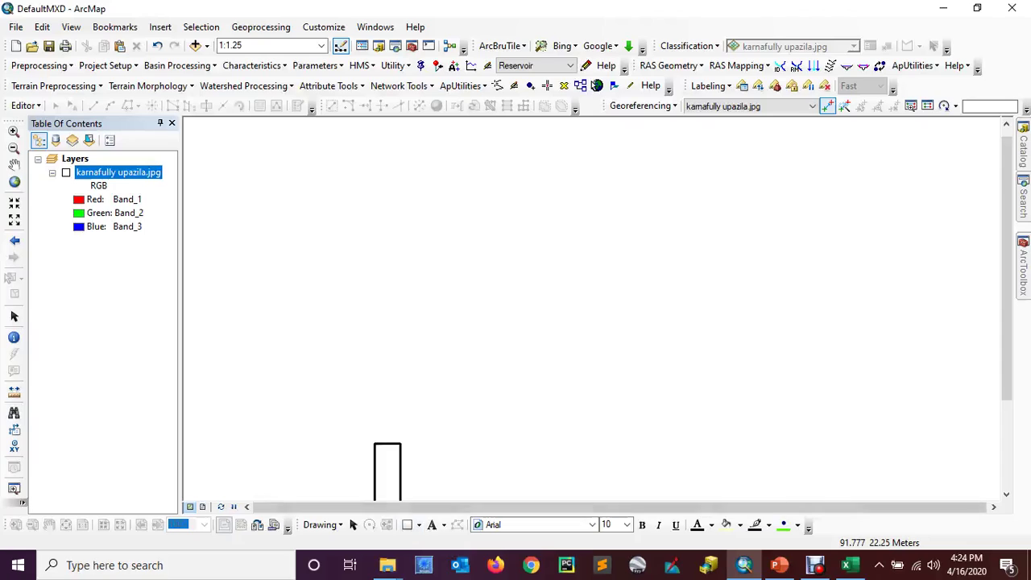
click(352, 524)
click(388, 461)
key(Delete)
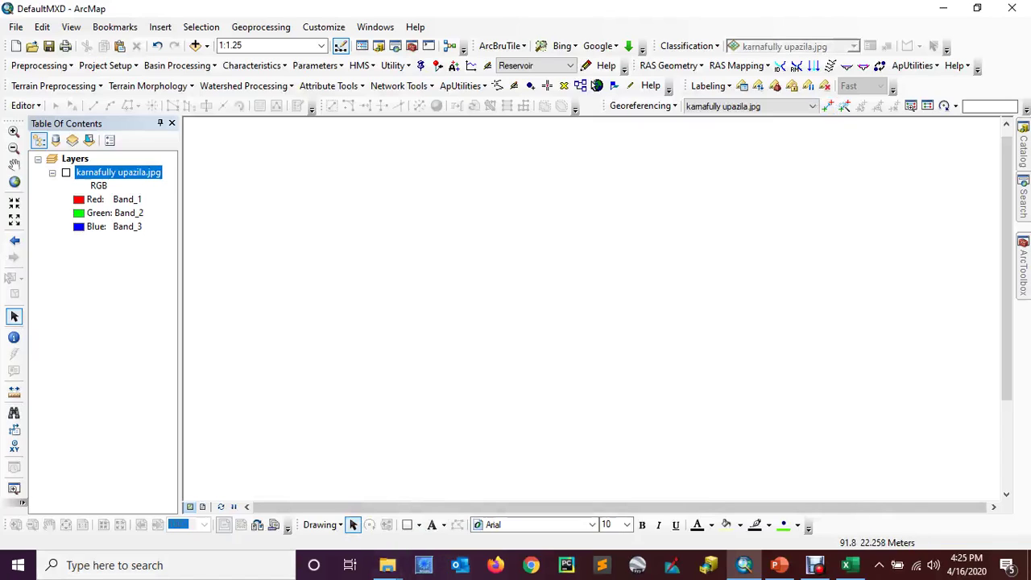
Step: Switch to File Explorer and view the contents of the _SatelliteImage folder inside _LabData
click(387, 564)
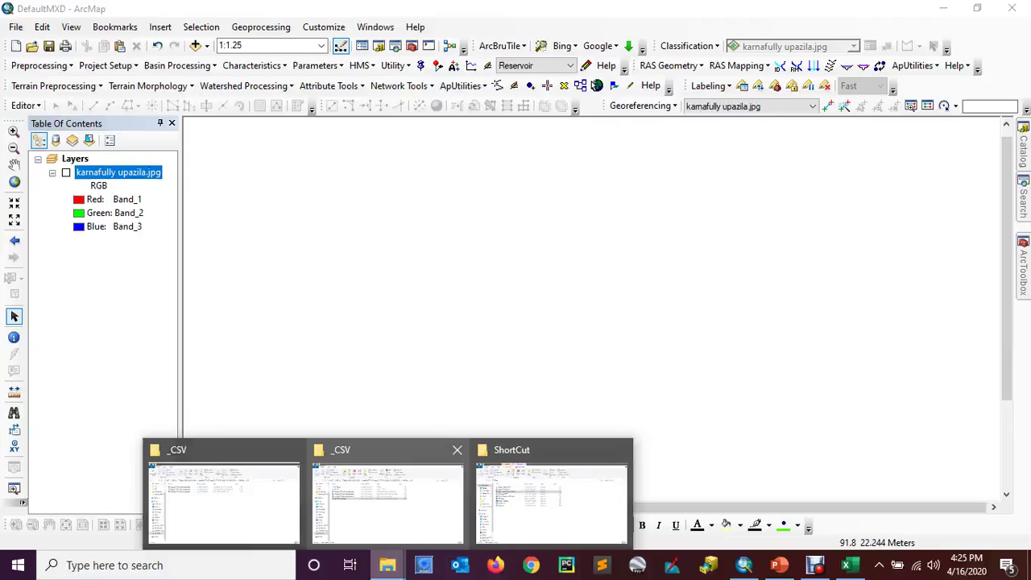
click(387, 499)
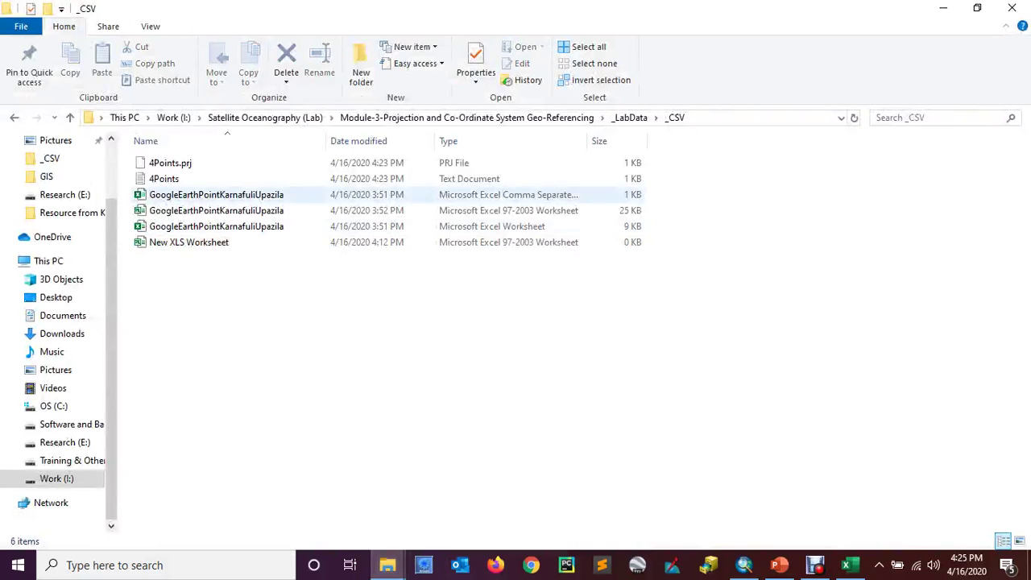
click(15, 118)
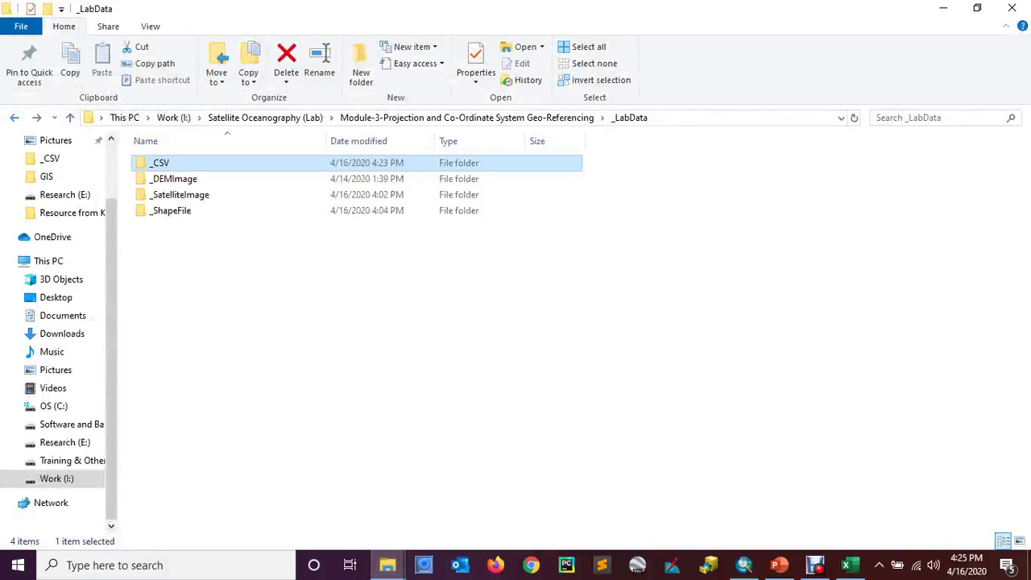
double_click(229, 194)
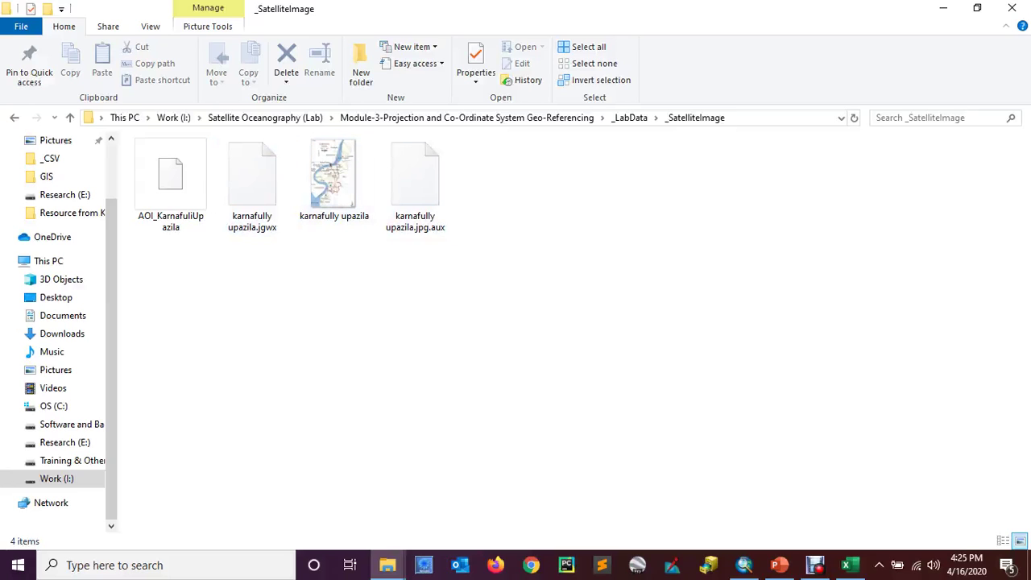
key(alt+d)
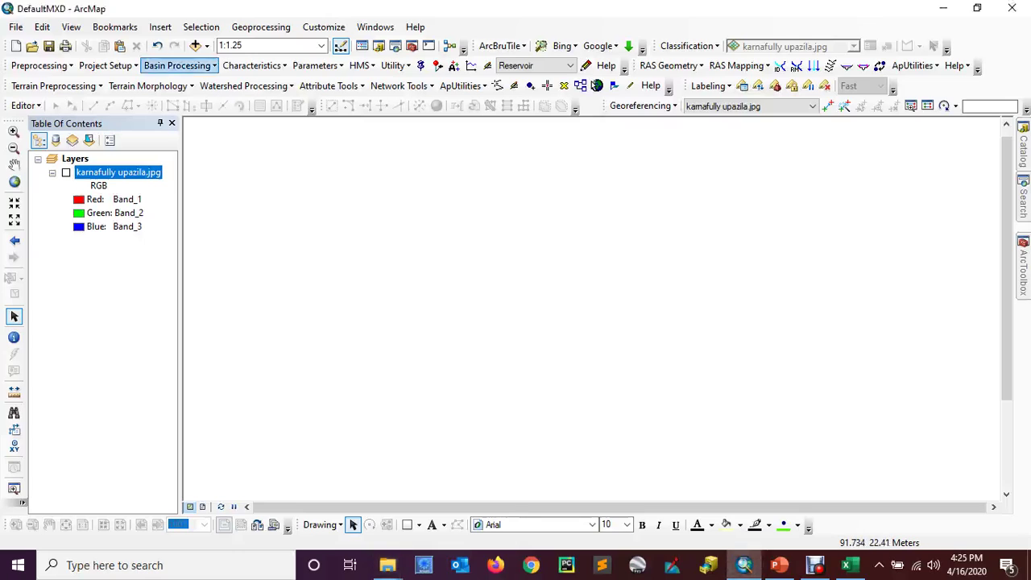
Step: Add AOI_KarnafuliUpazila.jpg from the _SatelliteImage folder to the map in ArcMap and zoom to its layer
click(195, 45)
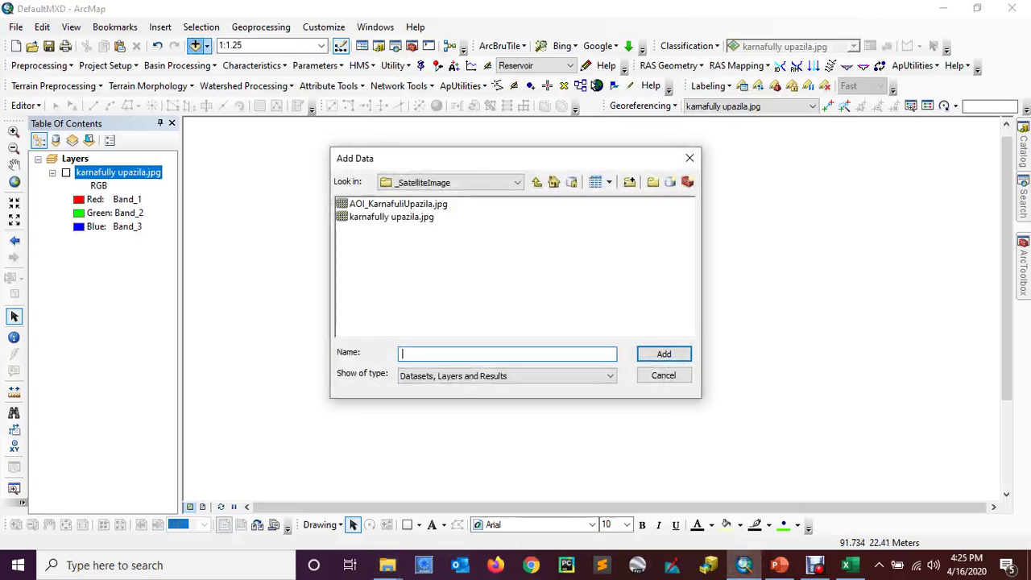
click(398, 204)
click(664, 354)
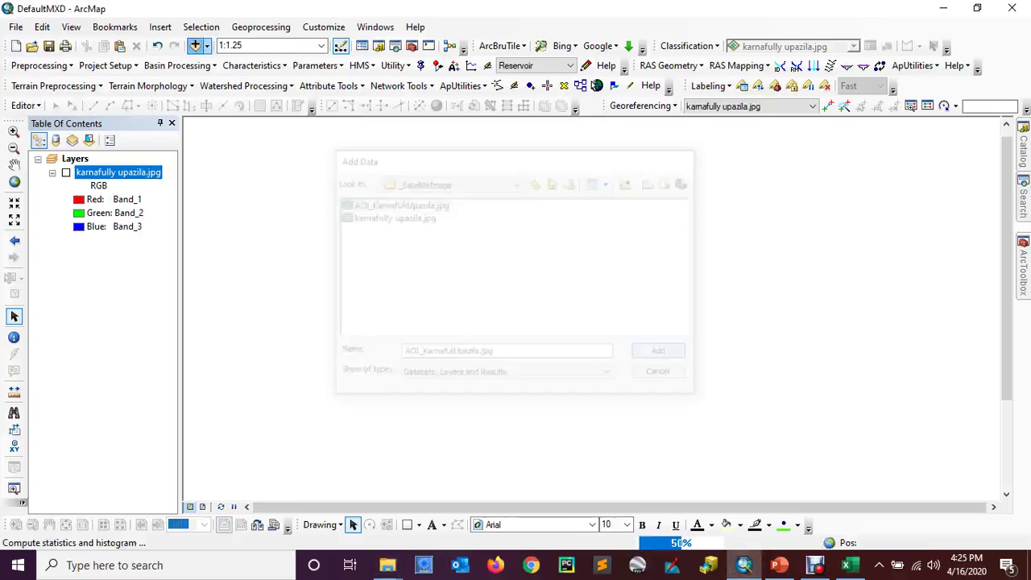
key(Return)
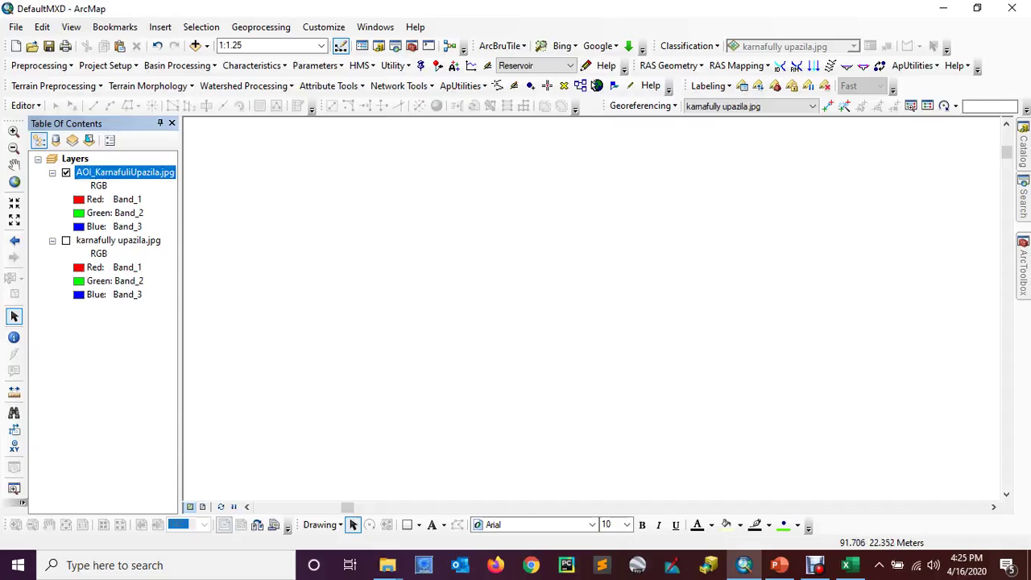
right_click(132, 172)
click(206, 253)
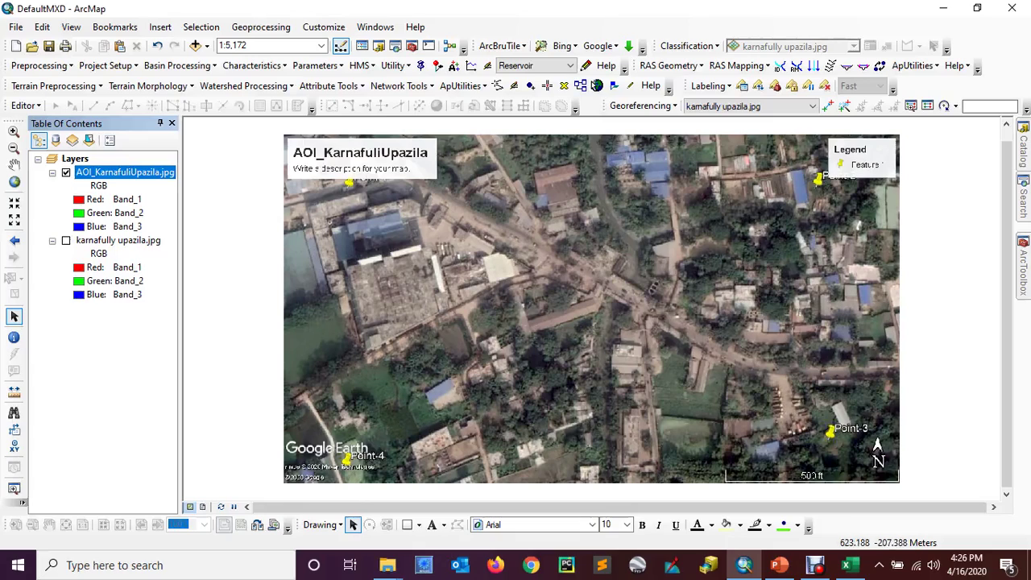
Step: Set AOI_KarnafuliUpazila.jpg as the layer to georeference instead of karnafully upazila.jpg
click(745, 106)
click(757, 120)
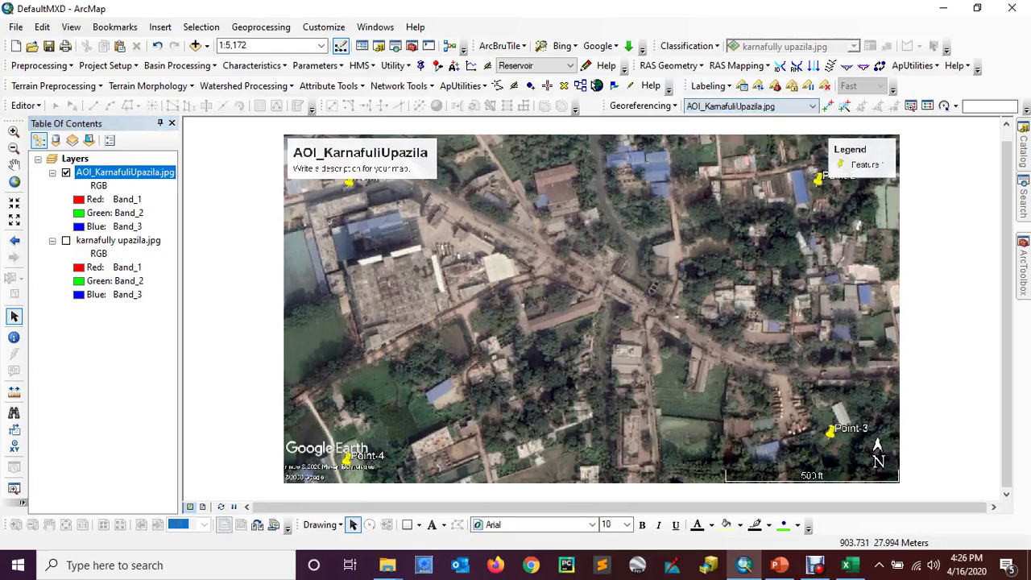
click(760, 106)
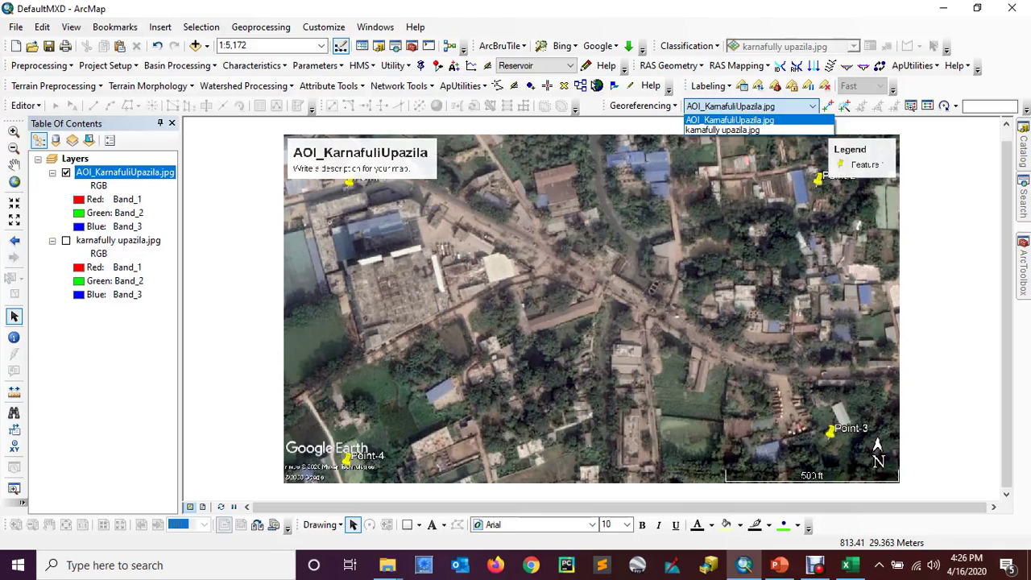
click(757, 120)
click(760, 106)
click(748, 130)
click(749, 106)
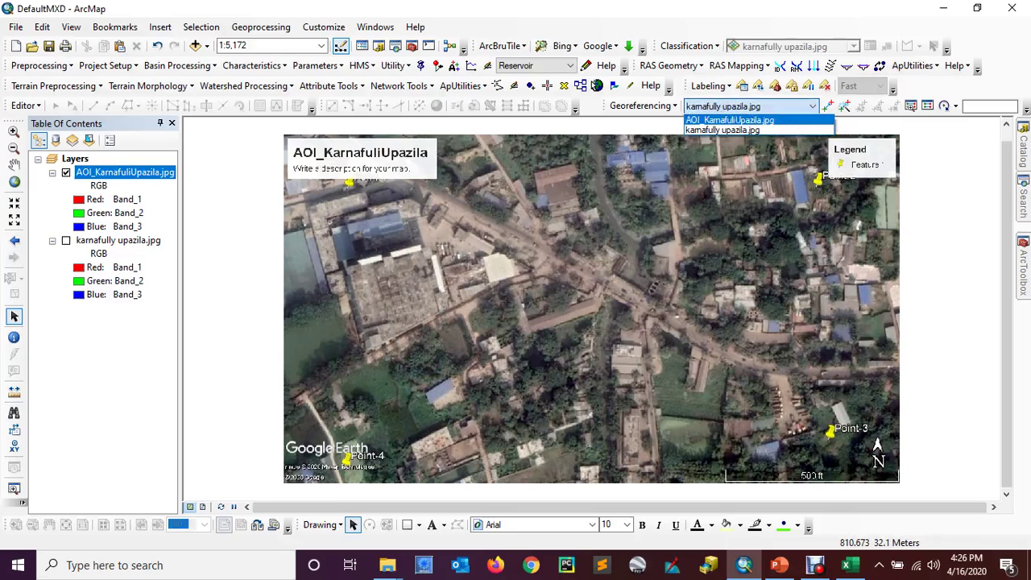
click(770, 119)
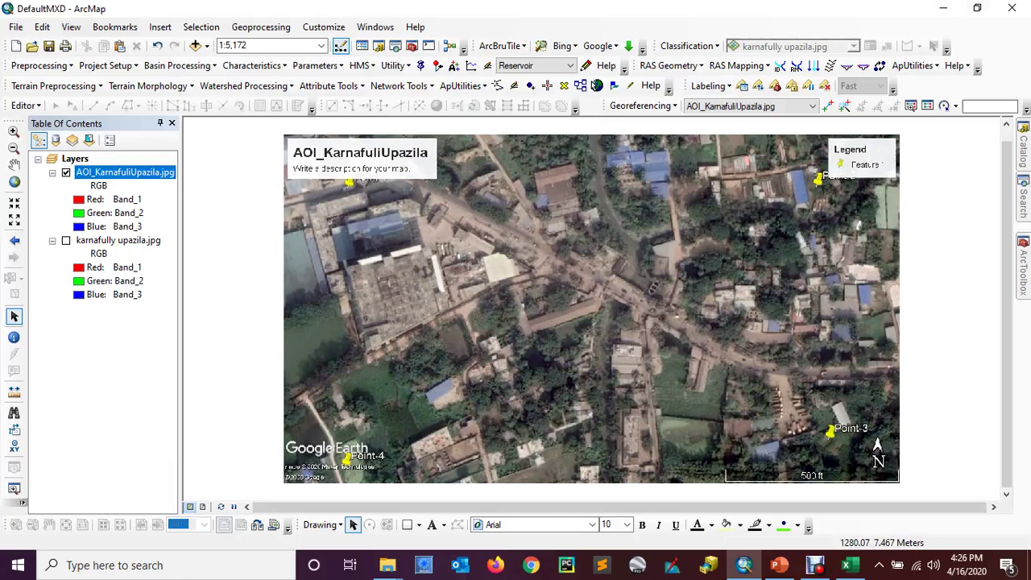
Step: Switch to Excel and close New XLS Worksheet, saving it as tab-delimited text named 4Points.xls in the _CSV folder
click(943, 8)
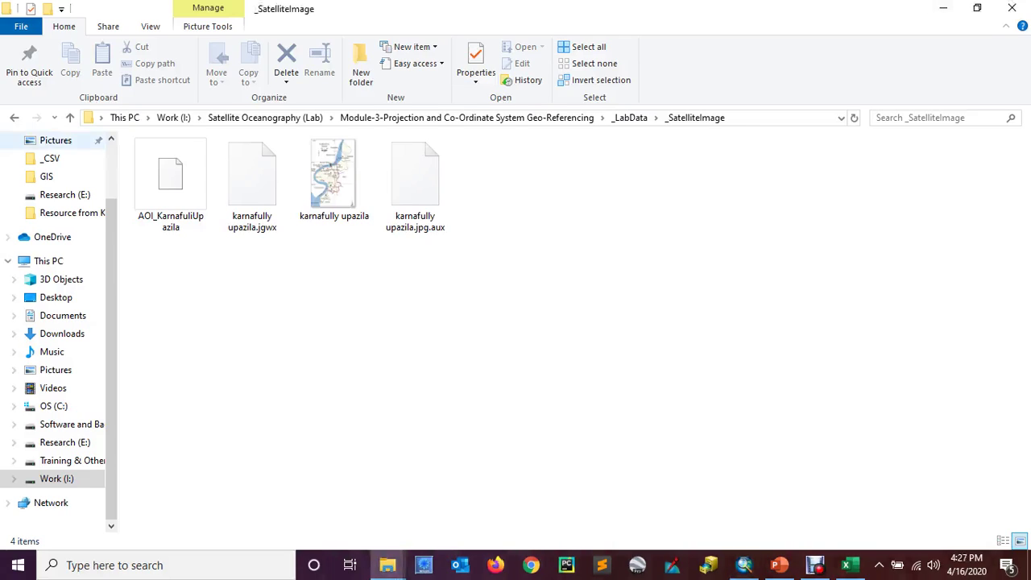
click(846, 565)
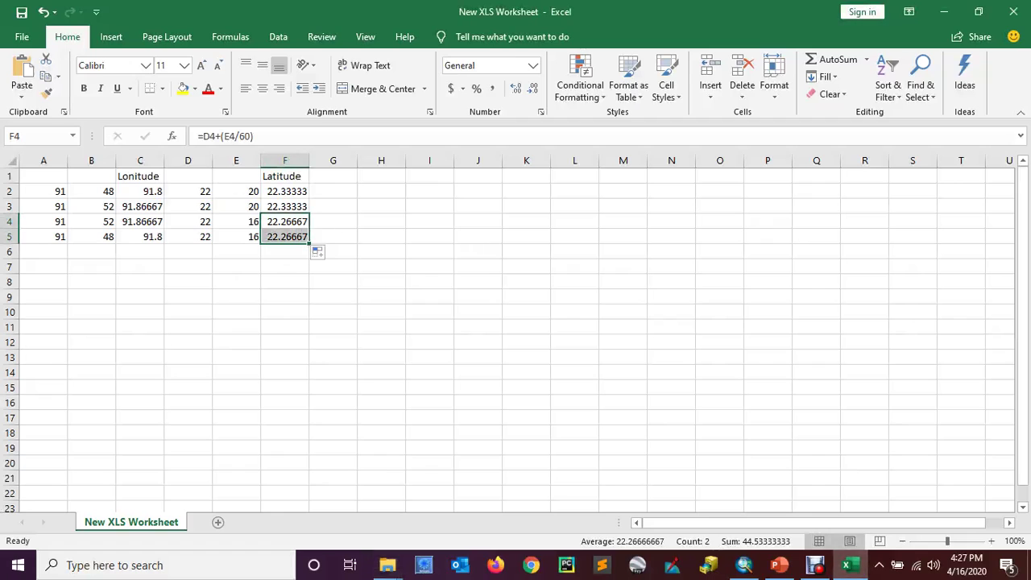
click(1013, 12)
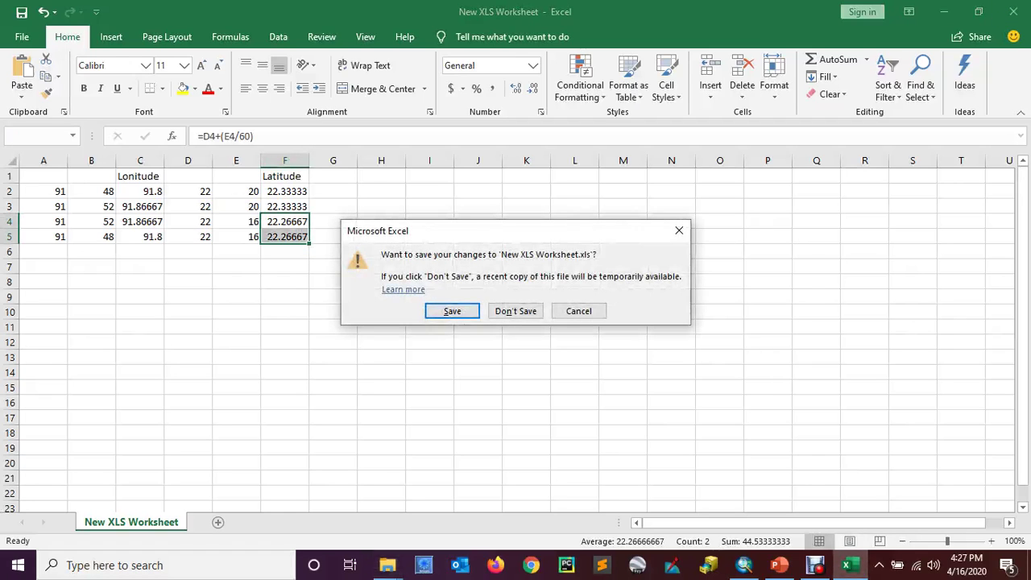
click(451, 310)
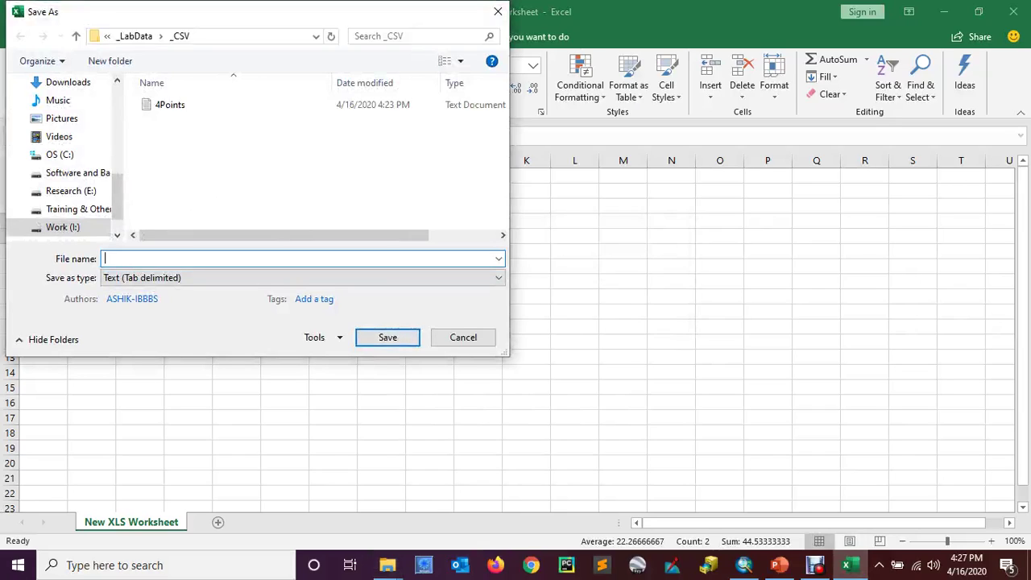
text(S)
text(4Poi)
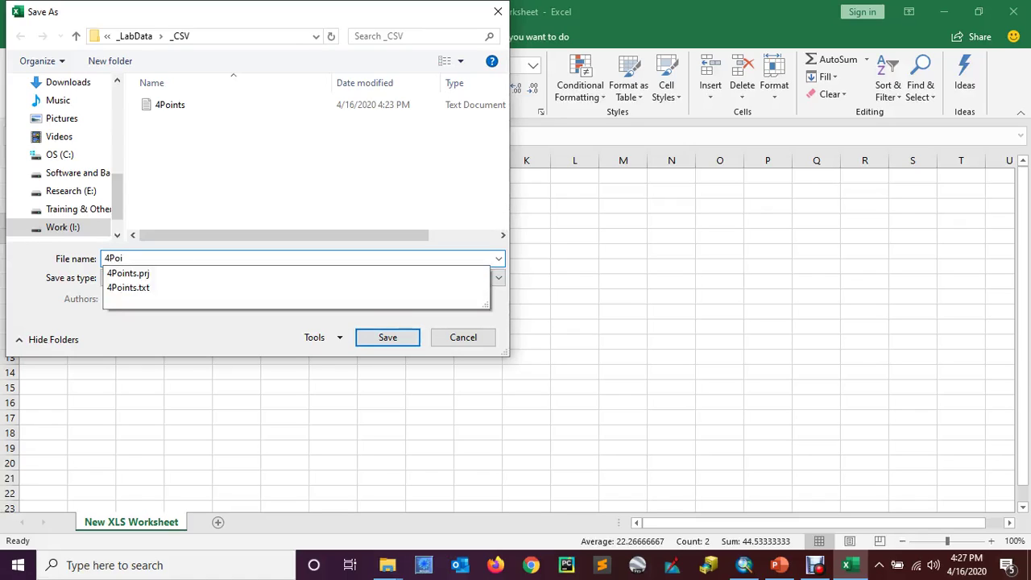
text(nts)
key(Return)
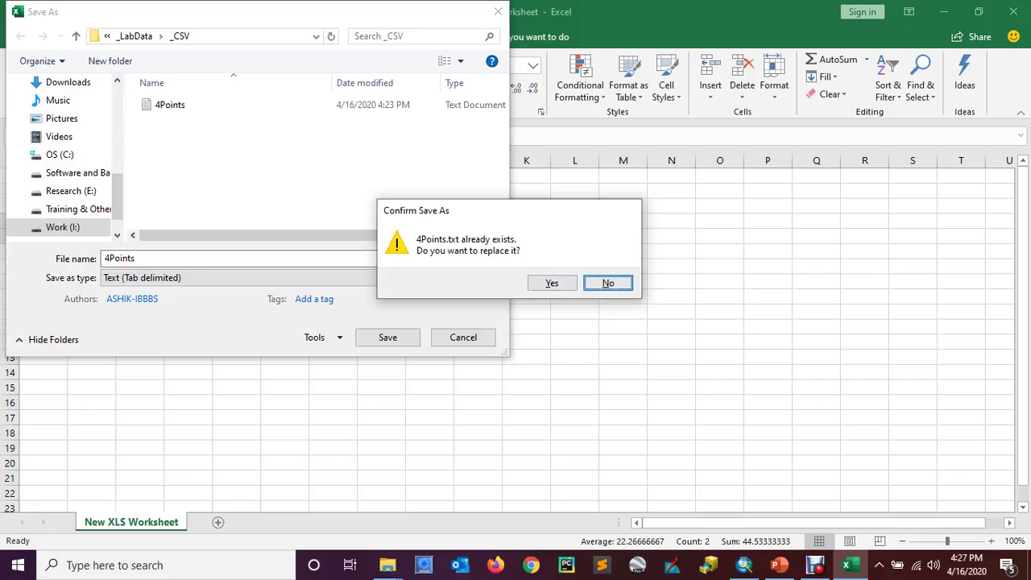
click(608, 283)
click(179, 259)
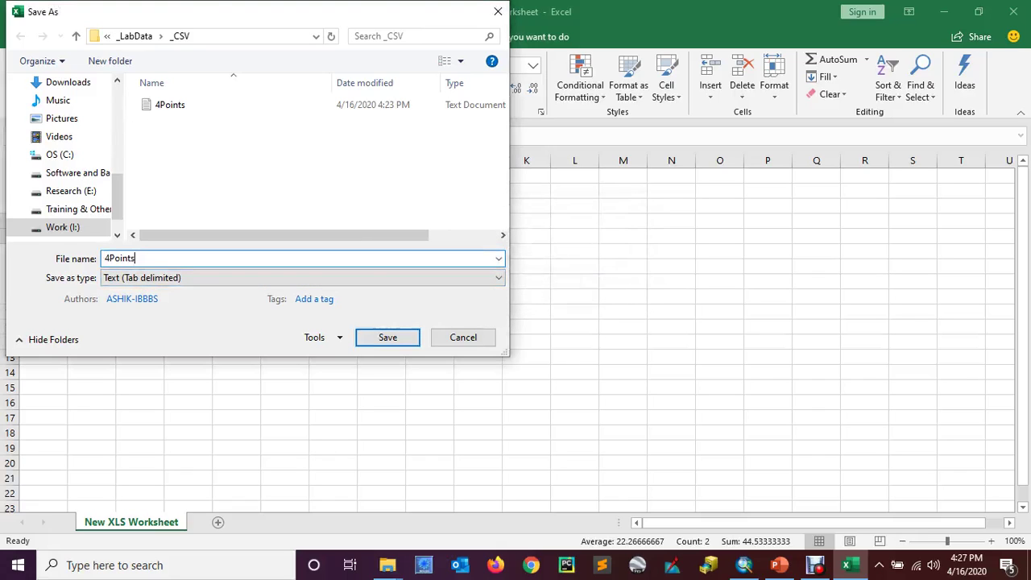
text(.csv)
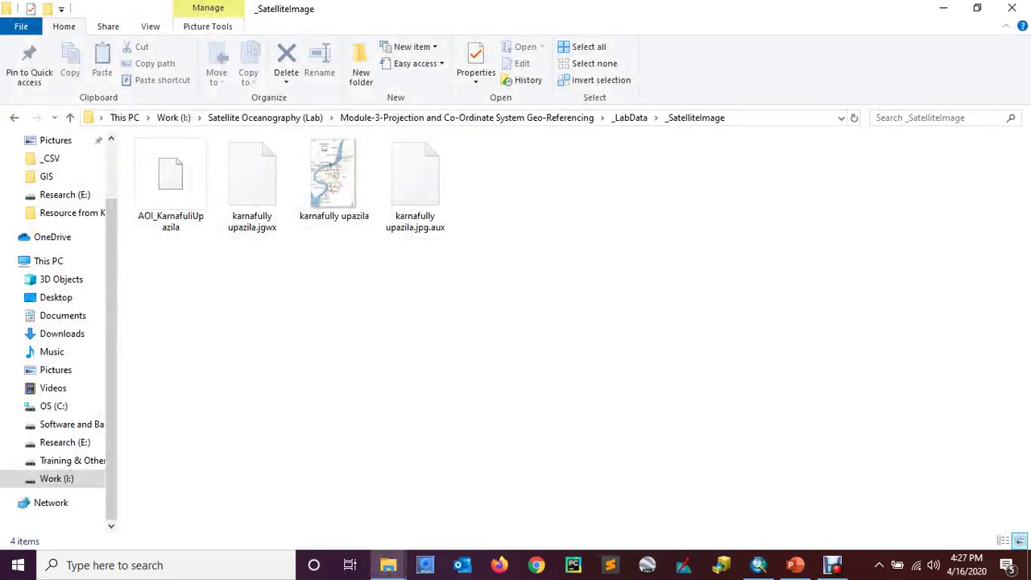
Step: Open the comma-separated GoogleEarthPointKarnafuliUpazila file from the _CSV folder and select the Point-1 longitude cell
click(14, 117)
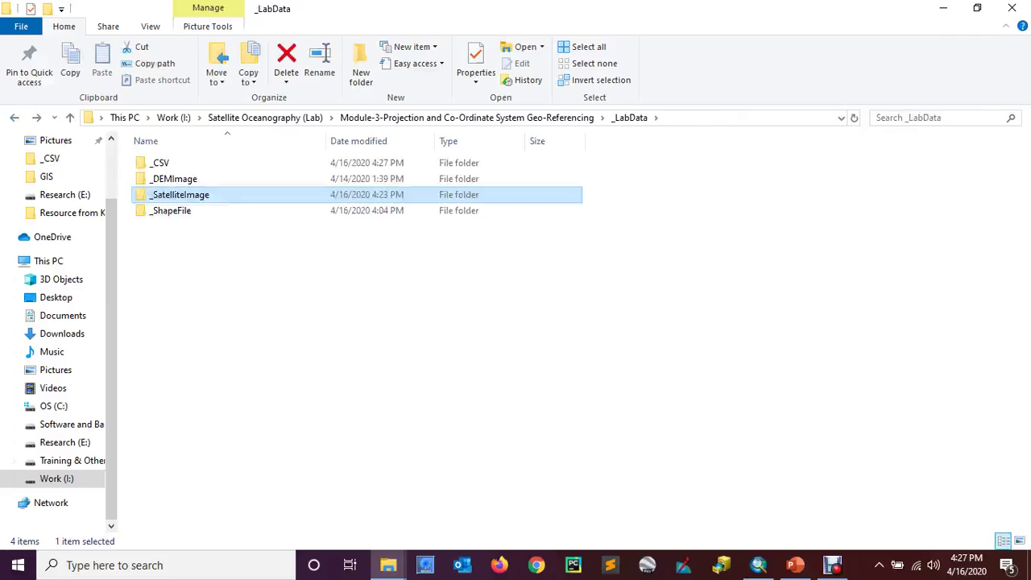
double_click(161, 163)
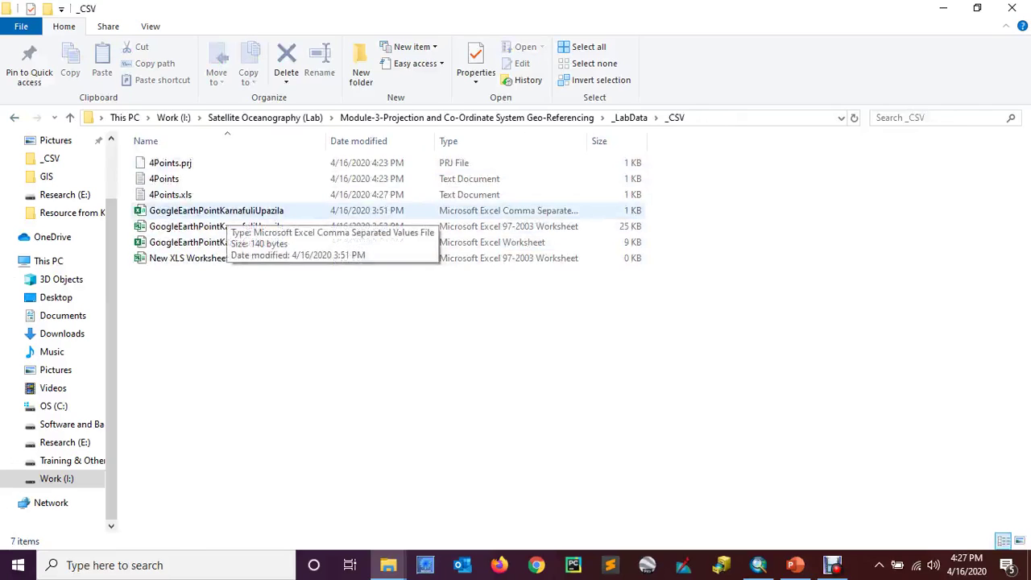
double_click(242, 210)
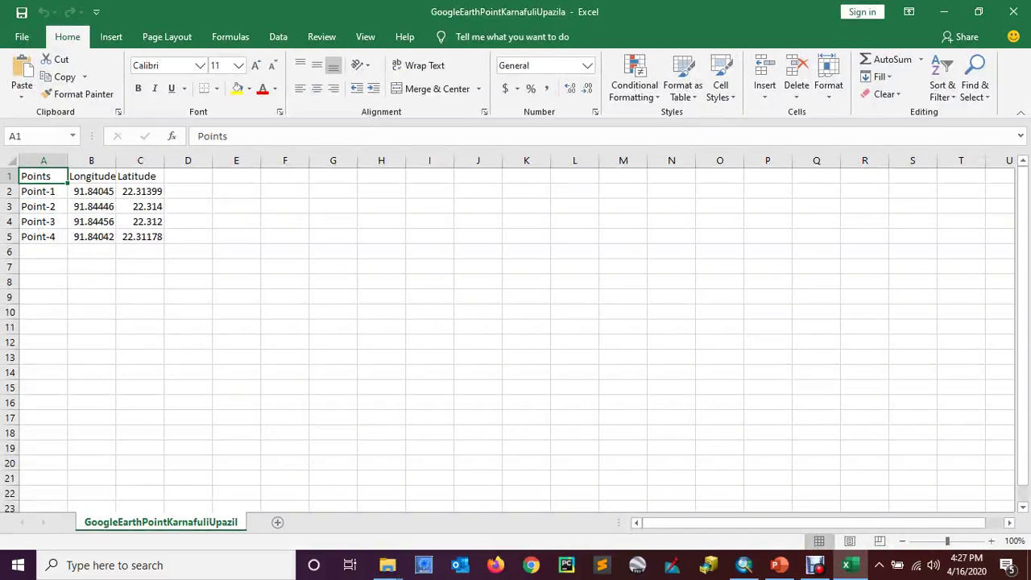
click(92, 192)
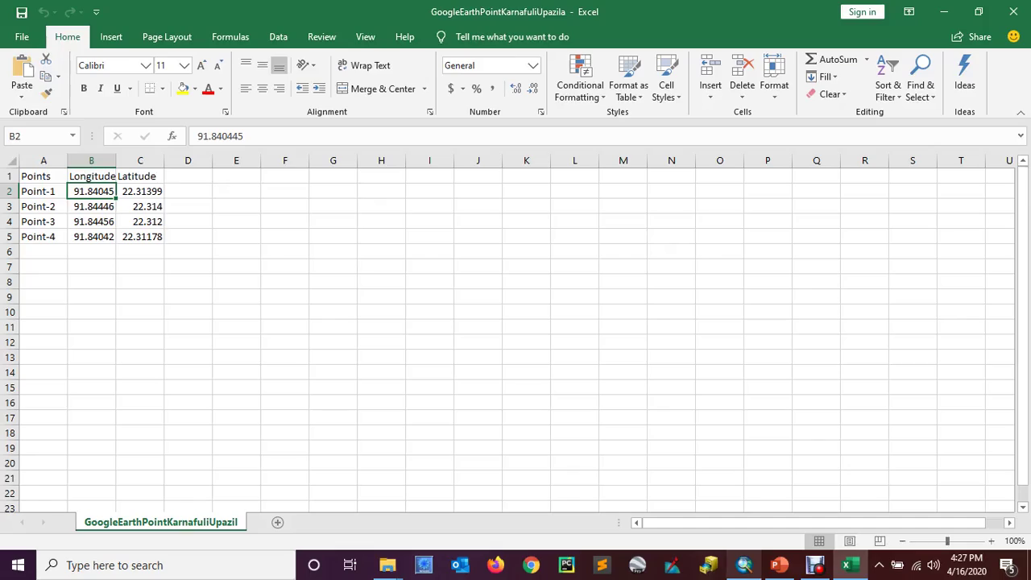
Step: Try to add a control point at the Point-1 marker in ArcMap, copying longitude 91.840445 from the Excel sheet for its X coordinate
click(743, 565)
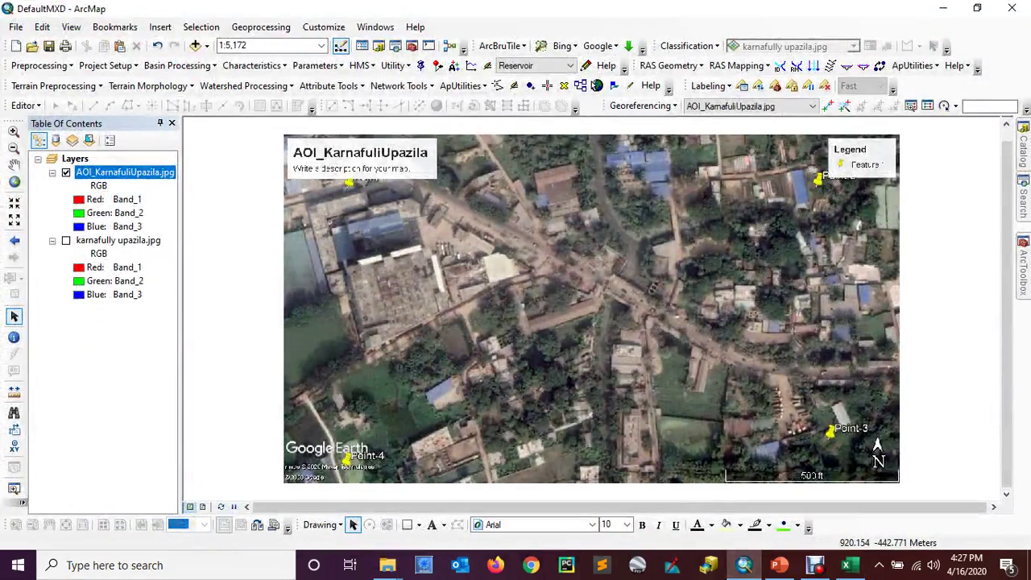
click(827, 106)
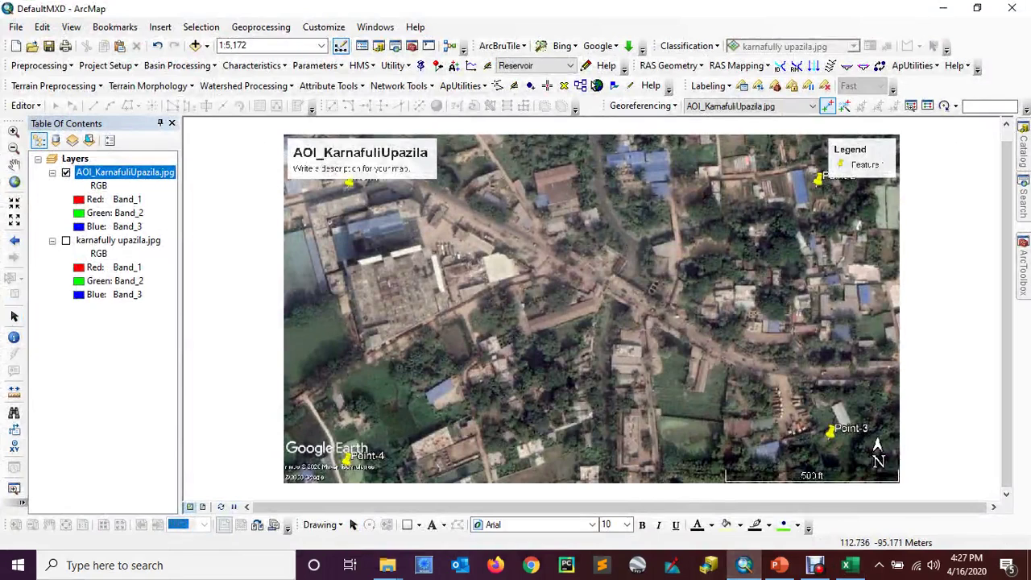
right_click(347, 186)
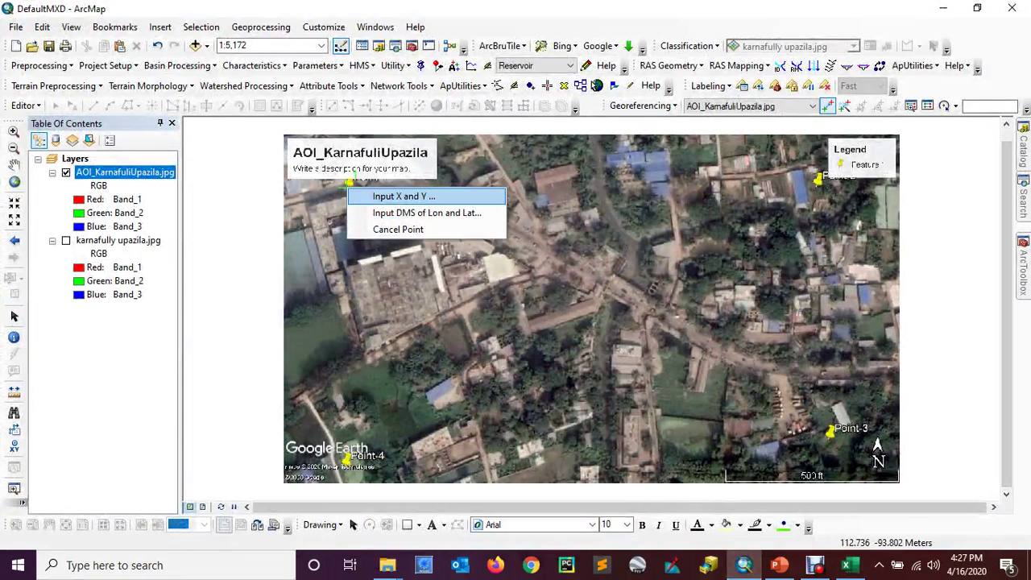
click(403, 195)
click(846, 564)
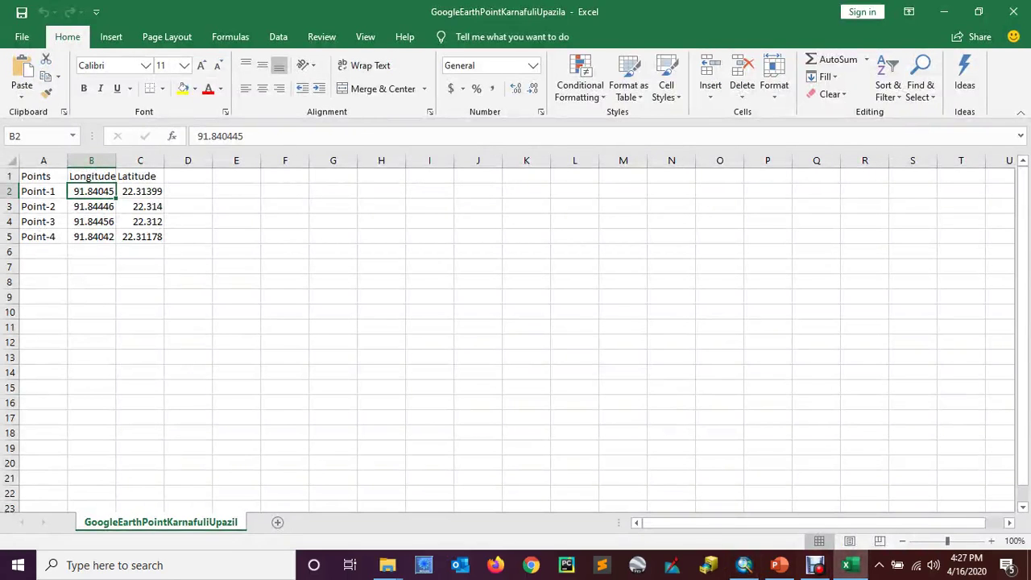
double_click(220, 136)
key(ctrl+c)
click(743, 565)
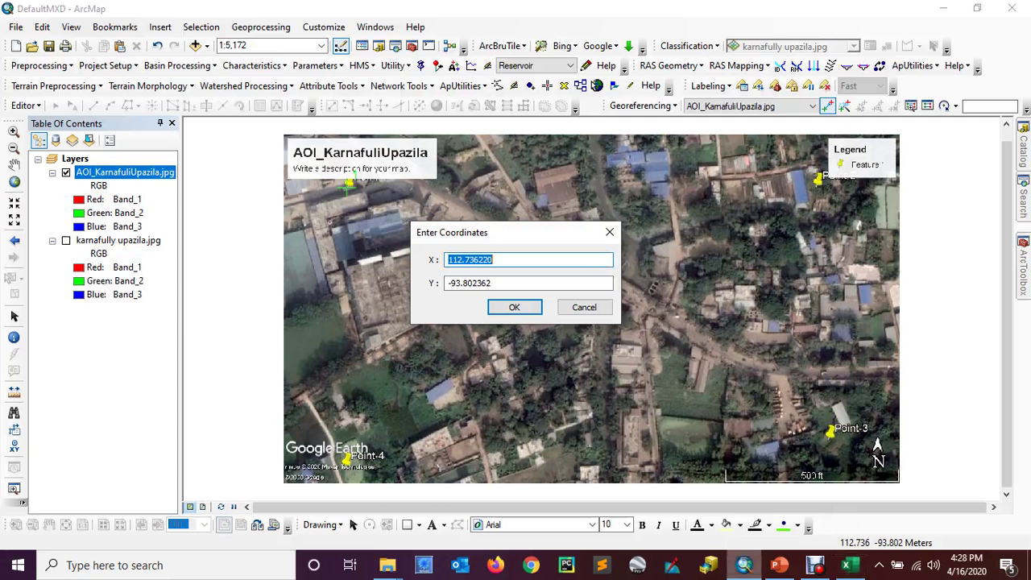
drag(500, 259, 458, 259)
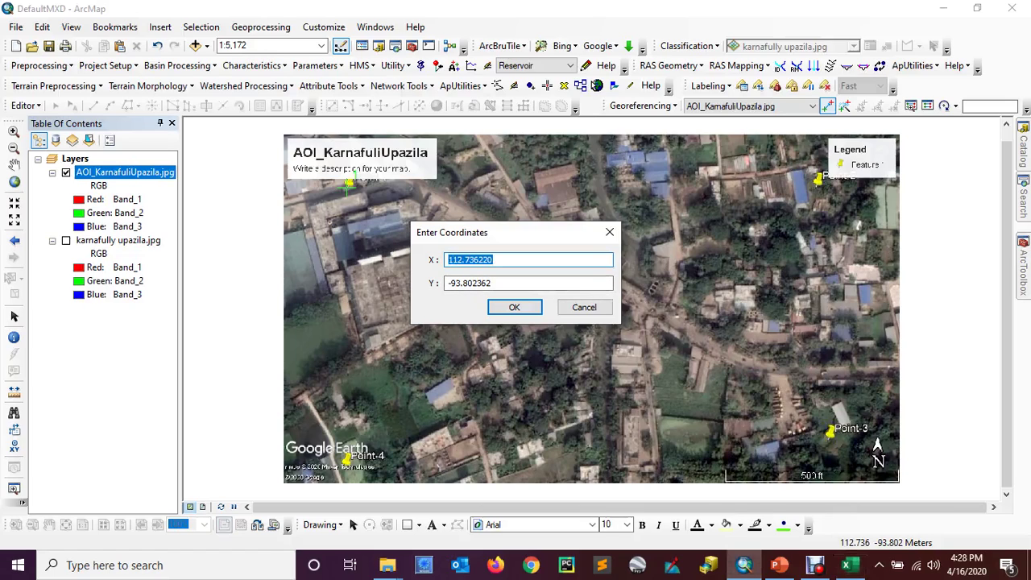
key(Return)
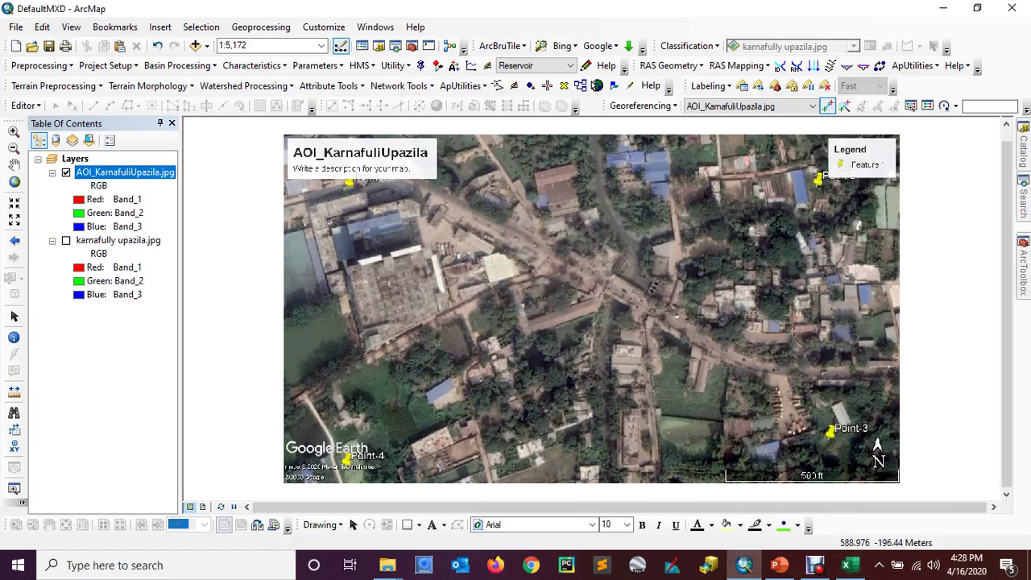
Step: Examine the source properties of AOI_KarnafuliUpazila.jpg, including its raster information, extent and spatial reference
right_click(95, 172)
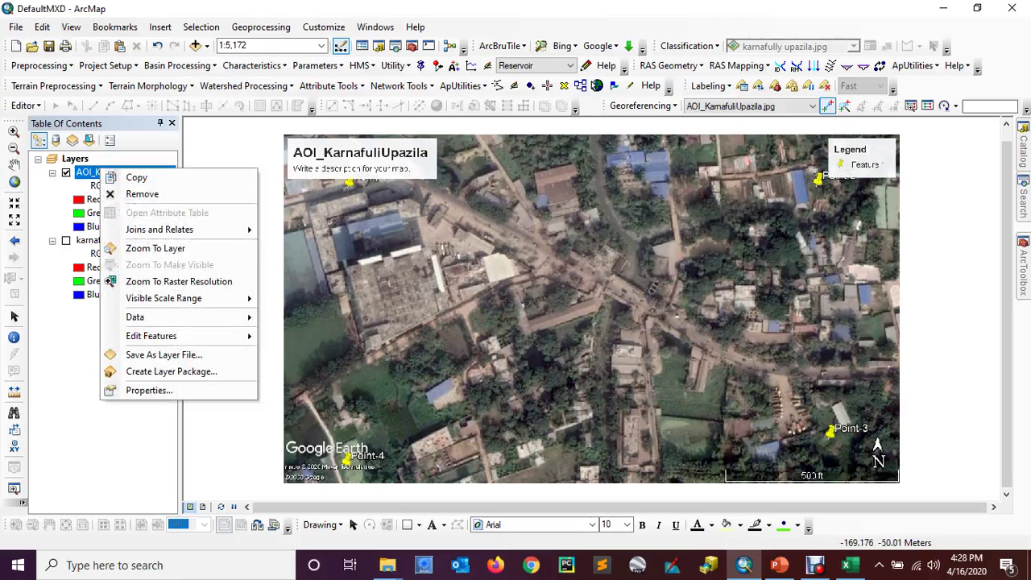
click(133, 392)
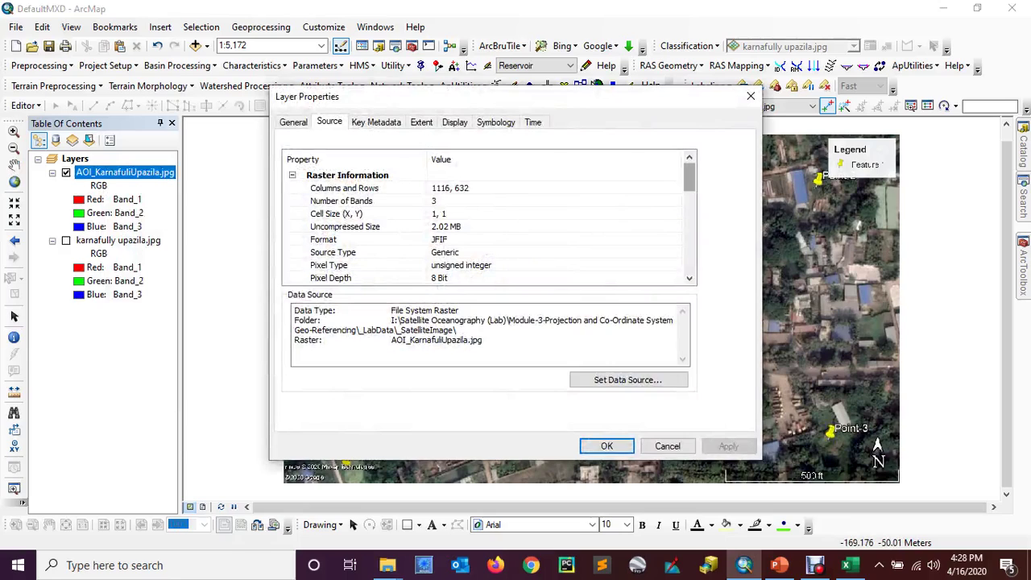
scroll(487, 218, down, 2)
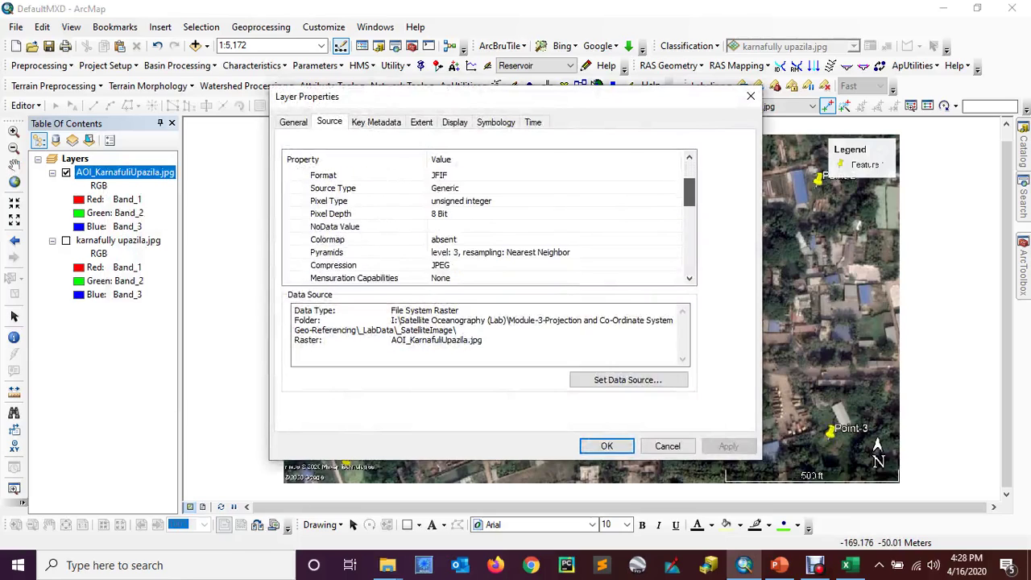
scroll(487, 218, down, 2)
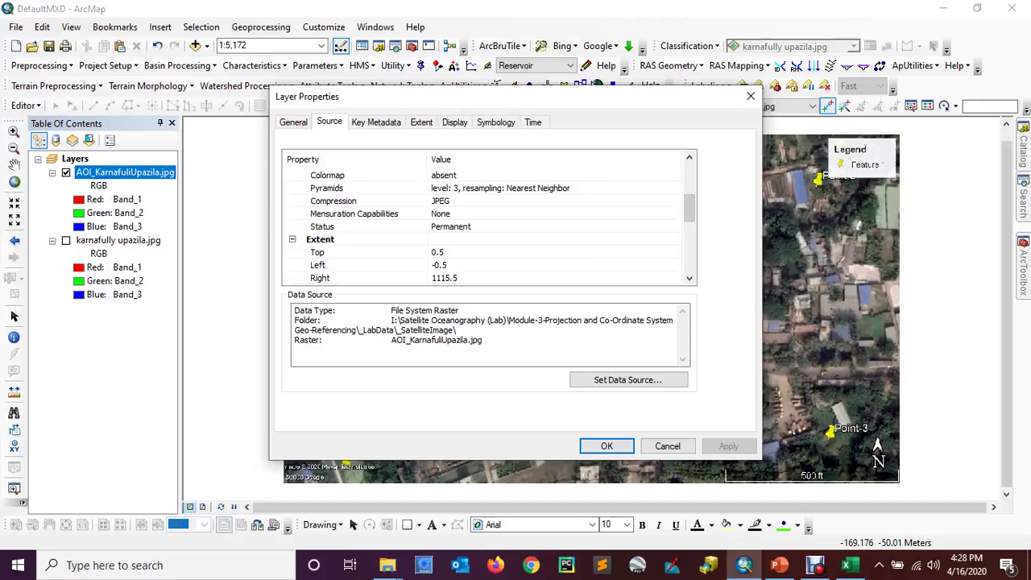
scroll(487, 218, down, 2)
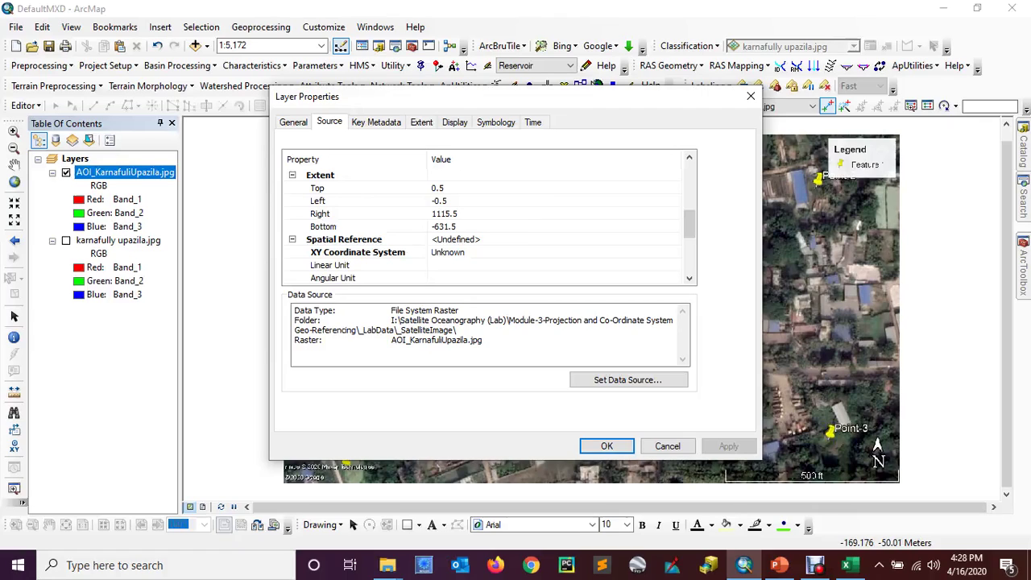
click(689, 278)
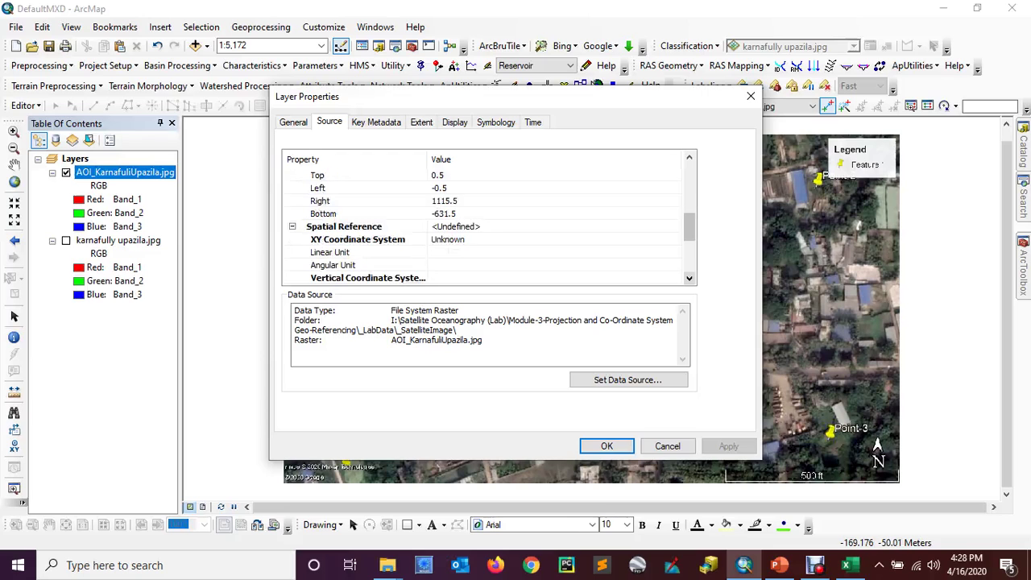
click(689, 278)
click(689, 278)
click(689, 278)
click(689, 278)
click(689, 277)
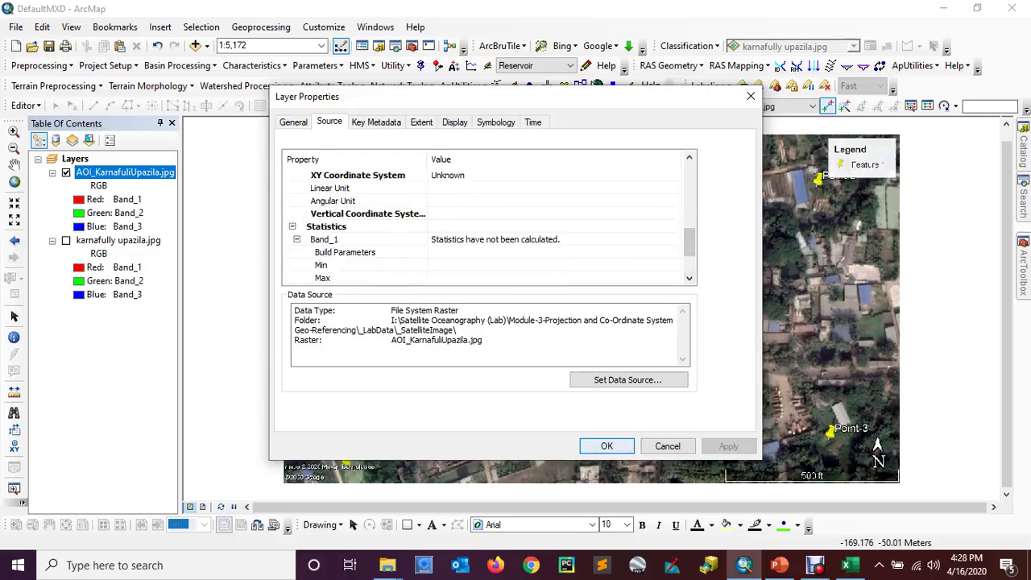
click(606, 445)
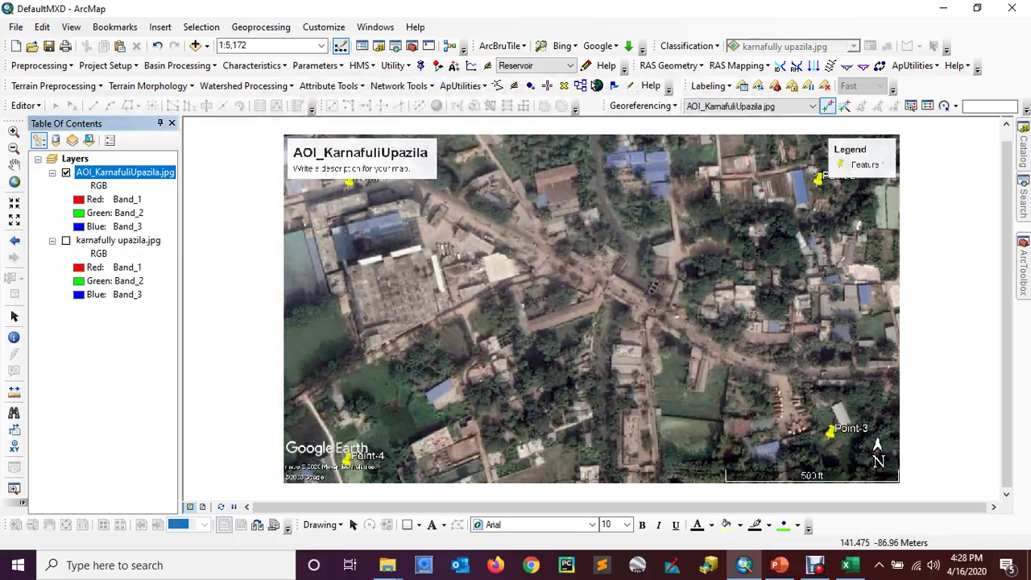
Step: Place a control point on the Point-1 marker in the satellite image and open its coordinate entry
click(348, 184)
right_click(348, 185)
click(405, 196)
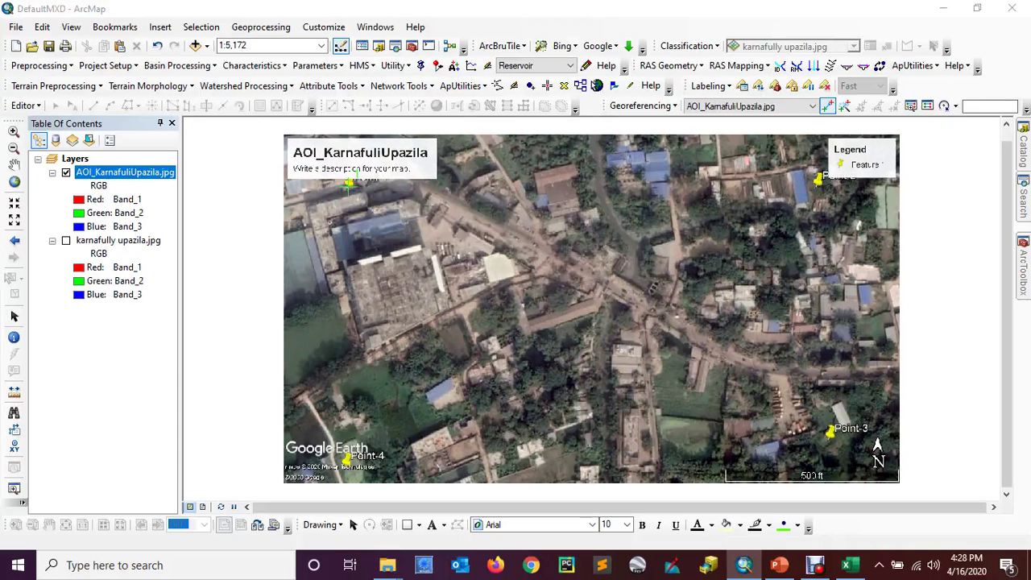